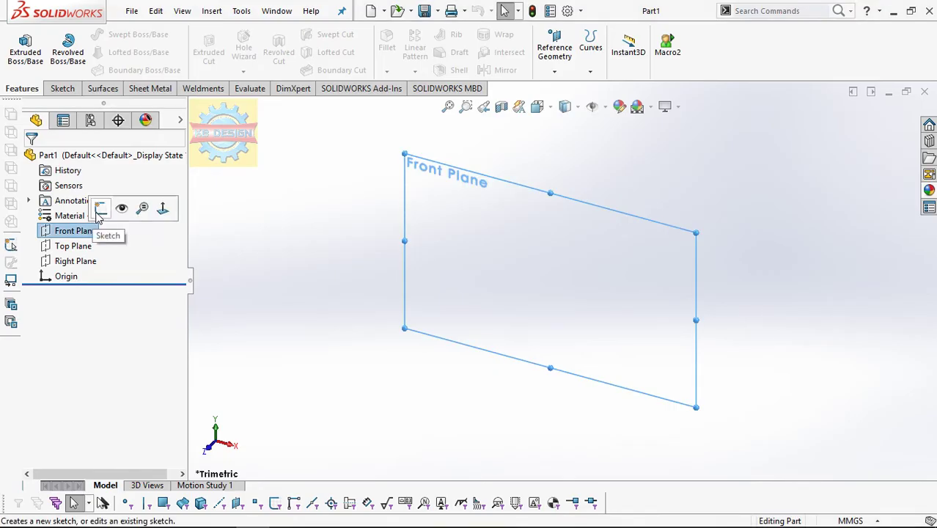
- On the Front Plane, draw a 3-point arc that sags below its two ends
{"action": "left_click", "coordinate": [98, 207]}
{"action": "left_click", "coordinate": [118, 56]}
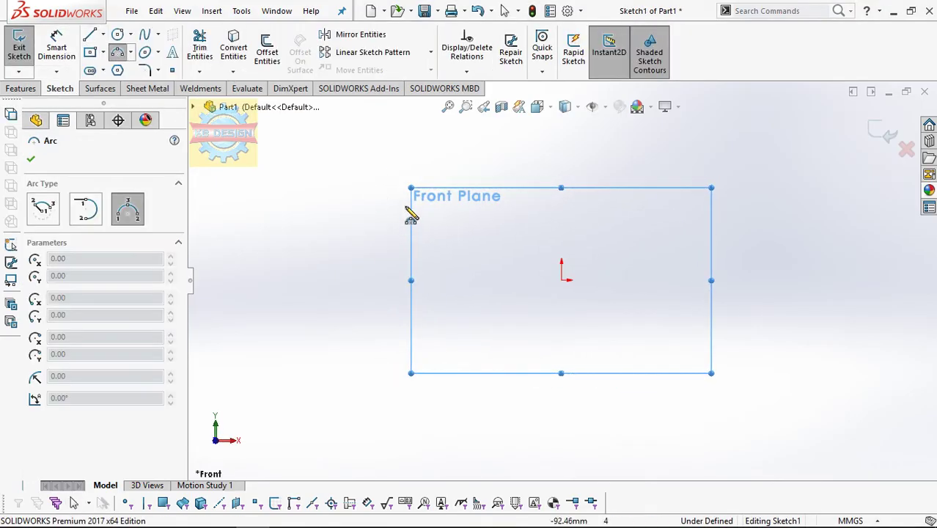
{"action": "left_click", "coordinate": [405, 205]}
{"action": "left_click", "coordinate": [682, 205]}
{"action": "left_click", "coordinate": [544, 238]}
- Add a Vertical relation between the arc's midpoint and the origin
{"action": "left_click", "coordinate": [466, 71]}
{"action": "left_click", "coordinate": [473, 102]}
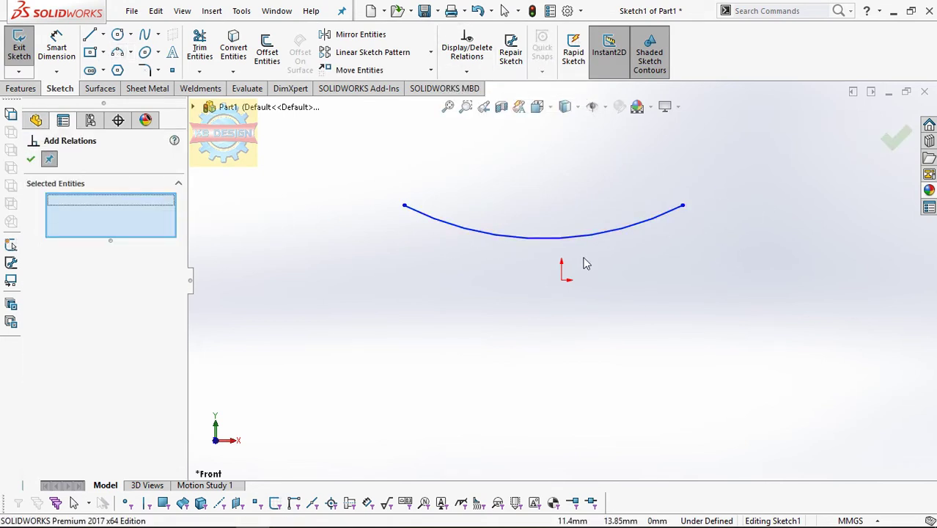
{"action": "left_click", "coordinate": [543, 239]}
{"action": "left_click", "coordinate": [562, 279]}
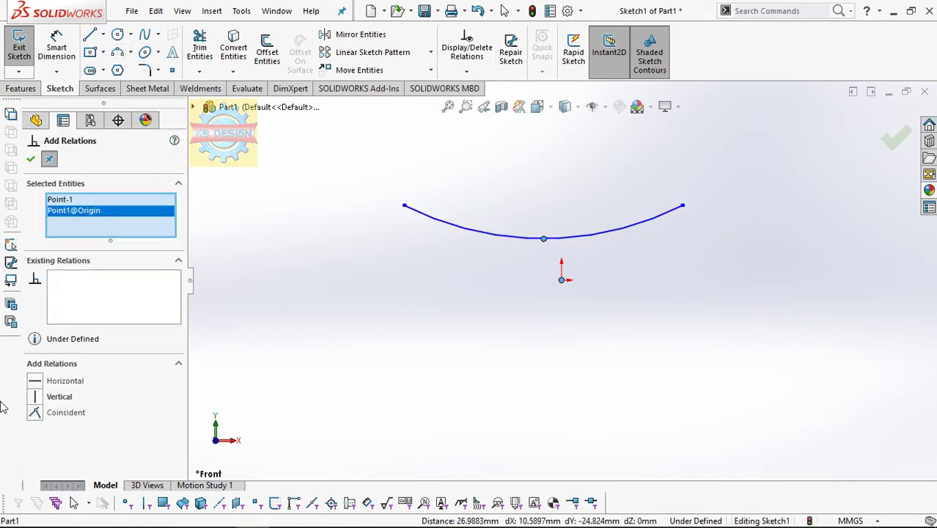
{"action": "left_click", "coordinate": [35, 397]}
- Dimension the arc's end 15 mm above the origin
{"action": "left_click", "coordinate": [56, 48]}
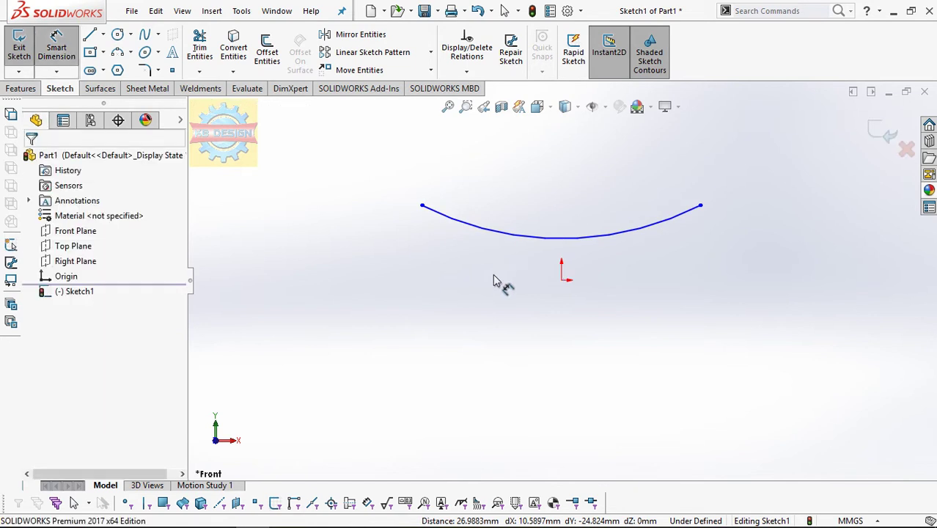
{"action": "left_click", "coordinate": [562, 279]}
{"action": "left_click", "coordinate": [700, 206]}
{"action": "left_click", "coordinate": [737, 240]}
{"action": "type", "text": "15"}
{"action": "key", "text": "Return"}
{"action": "key", "text": "Escape"}
- Add a Horizontal relation between the arc's two endpoints
{"action": "left_click", "coordinate": [466, 71]}
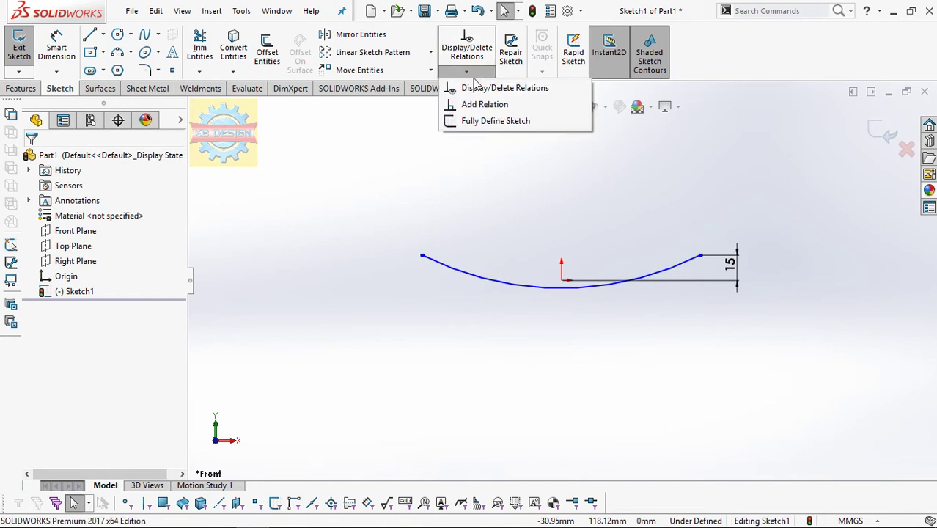
{"action": "left_click", "coordinate": [484, 104]}
{"action": "left_click", "coordinate": [426, 260]}
{"action": "right_click", "coordinate": [94, 214]}
{"action": "left_click", "coordinate": [139, 223]}
{"action": "left_click", "coordinate": [422, 256]}
{"action": "left_click", "coordinate": [701, 256]}
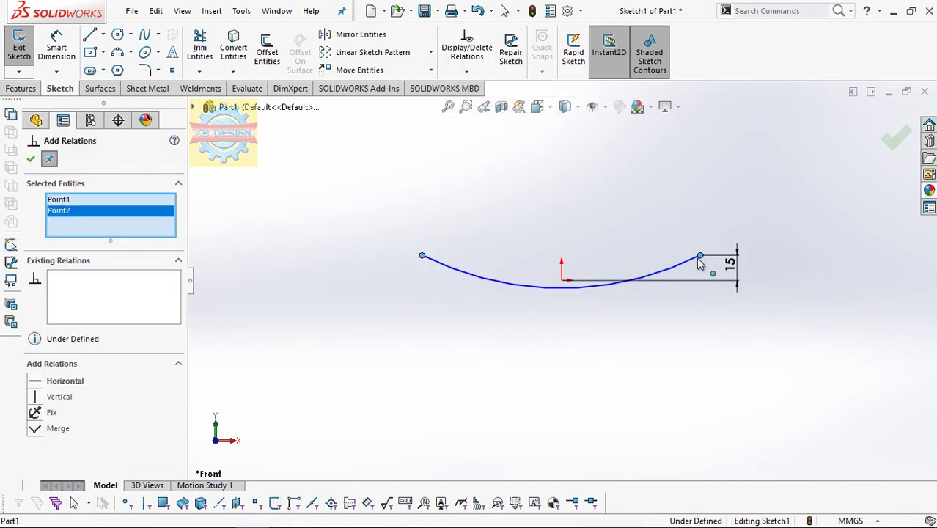
- Dimension the arc's span between its endpoints as 100 mm
{"action": "left_click", "coordinate": [56, 47]}
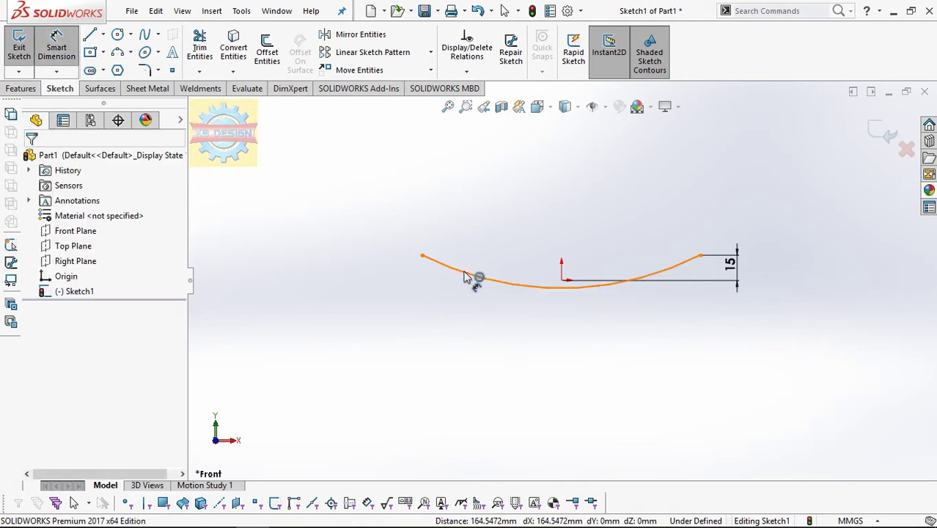
{"action": "left_click", "coordinate": [423, 257]}
{"action": "left_click", "coordinate": [700, 257]}
{"action": "left_click", "coordinate": [601, 227]}
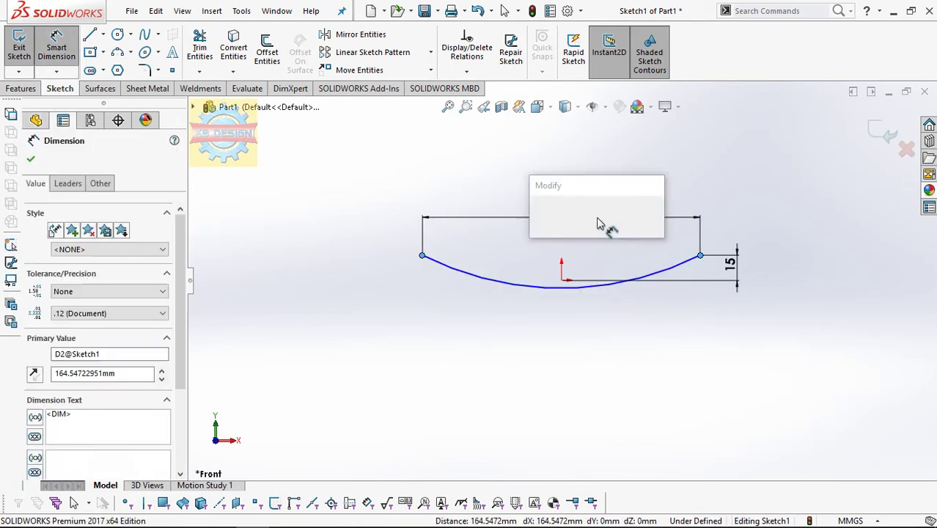
{"action": "type", "text": "10"}
{"action": "key", "text": "Return"}
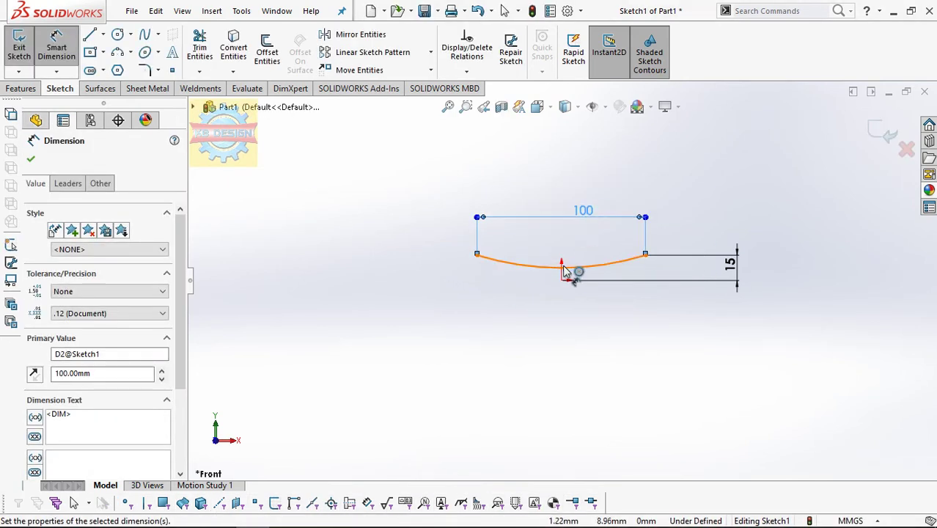
- Dimension the arc radius as R180 and exit Sketch1
{"action": "left_click", "coordinate": [587, 268]}
{"action": "left_click", "coordinate": [576, 247]}
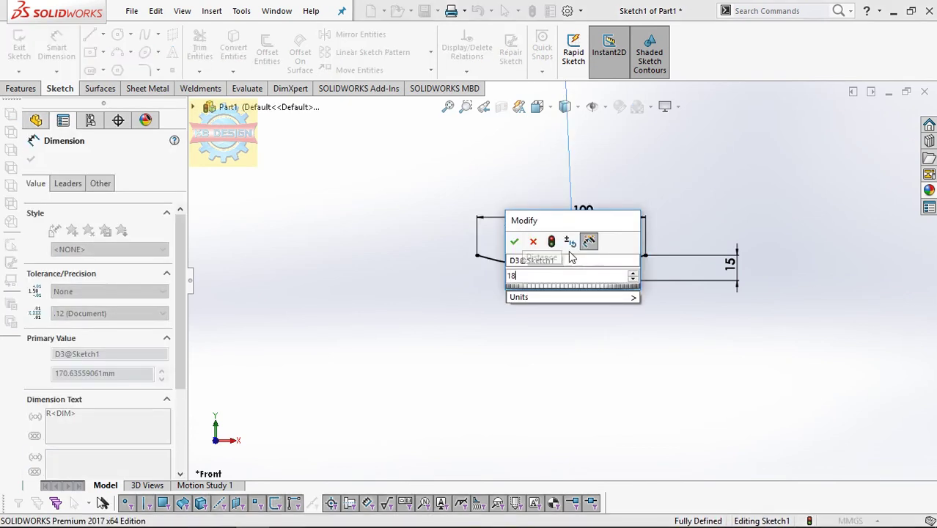
{"action": "key", "text": "Return"}
{"action": "scroll", "coordinate": [572, 264], "scroll_direction": "down", "scroll_amount": 5}
{"action": "key", "text": "Escape"}
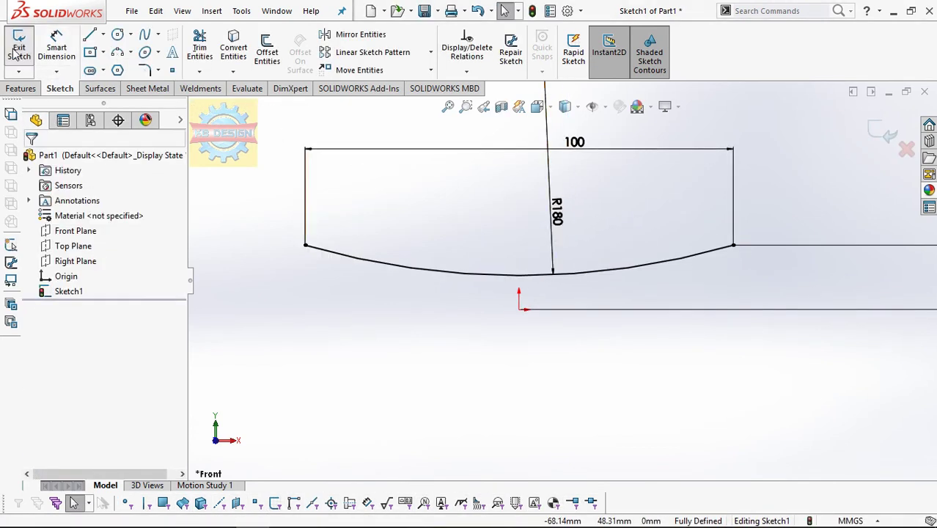
{"action": "left_click", "coordinate": [15, 54]}
{"action": "left_click", "coordinate": [79, 247]}
- On the Right Plane, draw a 3-point arc that sags below its ends
{"action": "left_click", "coordinate": [77, 262]}
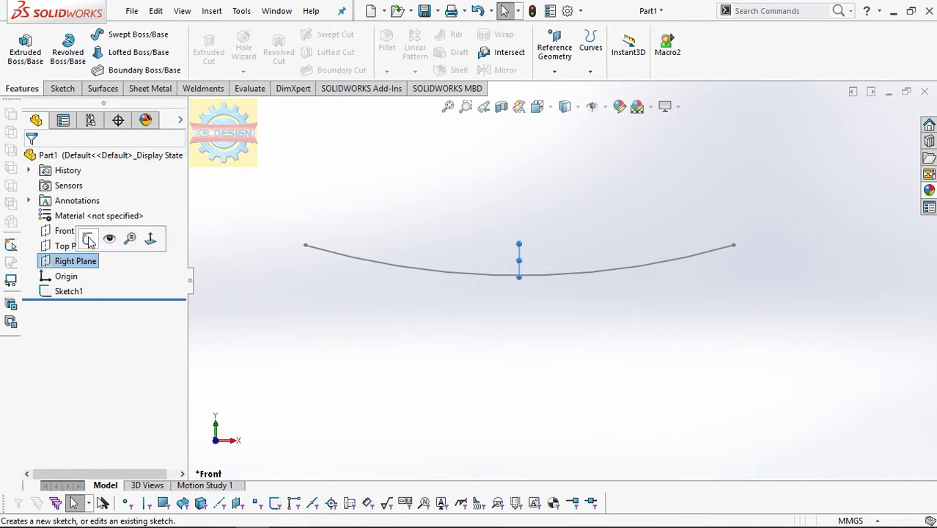
{"action": "left_click", "coordinate": [92, 241]}
{"action": "left_click", "coordinate": [129, 58]}
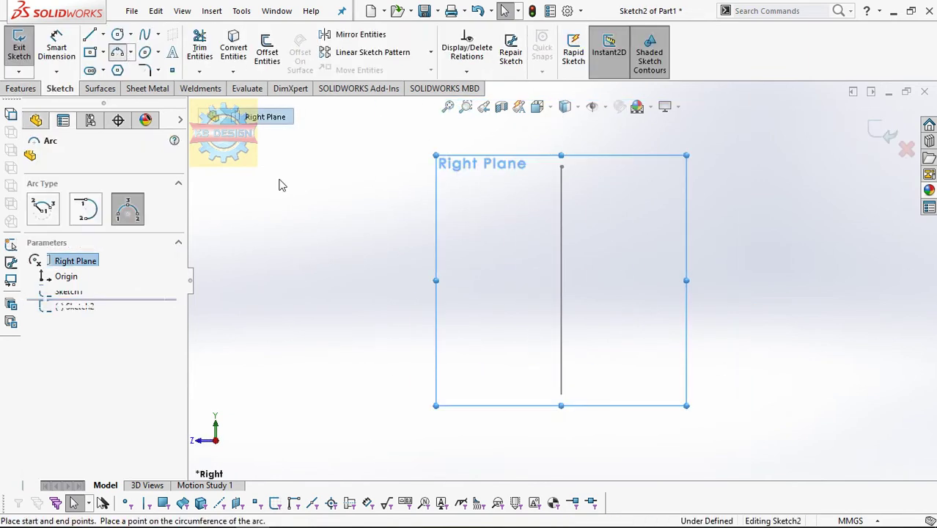
{"action": "left_click", "coordinate": [345, 168]}
{"action": "left_click", "coordinate": [754, 168]}
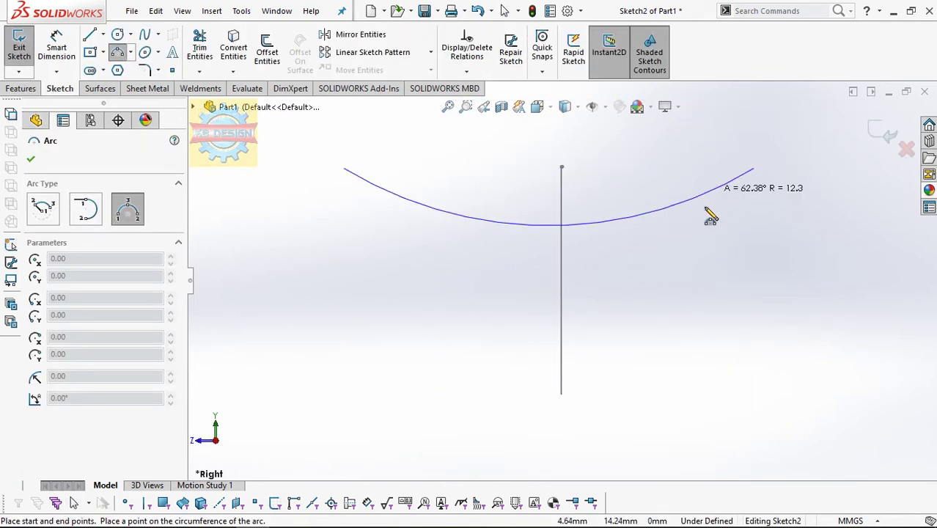
{"action": "left_click", "coordinate": [703, 218]}
{"action": "key", "text": "Escape"}
- Add a Horizontal relation between the arc's two endpoints
{"action": "left_click", "coordinate": [466, 71]}
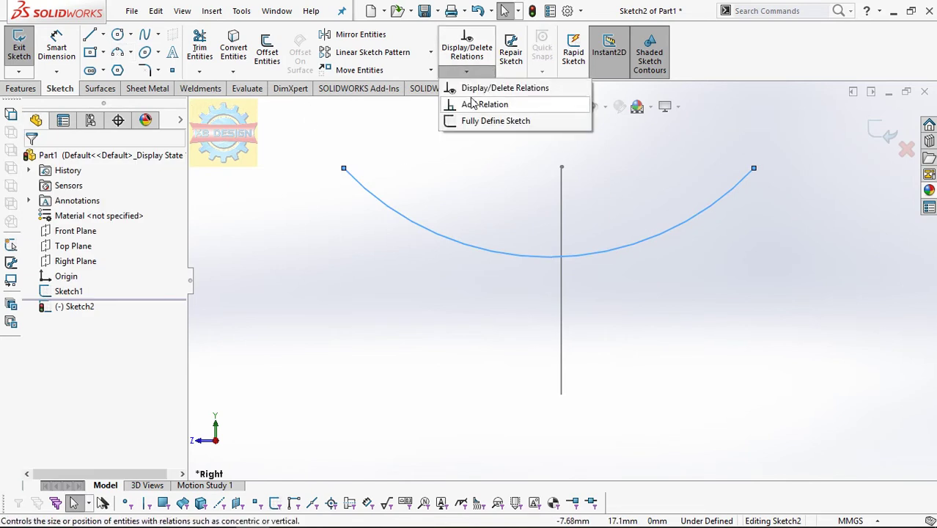
{"action": "left_click", "coordinate": [469, 103]}
{"action": "left_click", "coordinate": [345, 168]}
{"action": "right_click", "coordinate": [143, 212]}
{"action": "left_click", "coordinate": [176, 215]}
{"action": "left_click", "coordinate": [344, 169]}
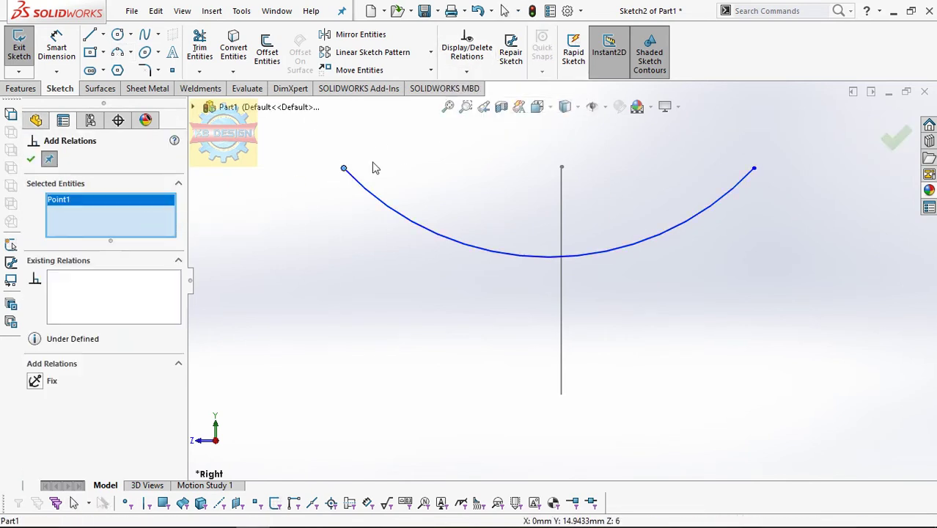
{"action": "left_click", "coordinate": [754, 169]}
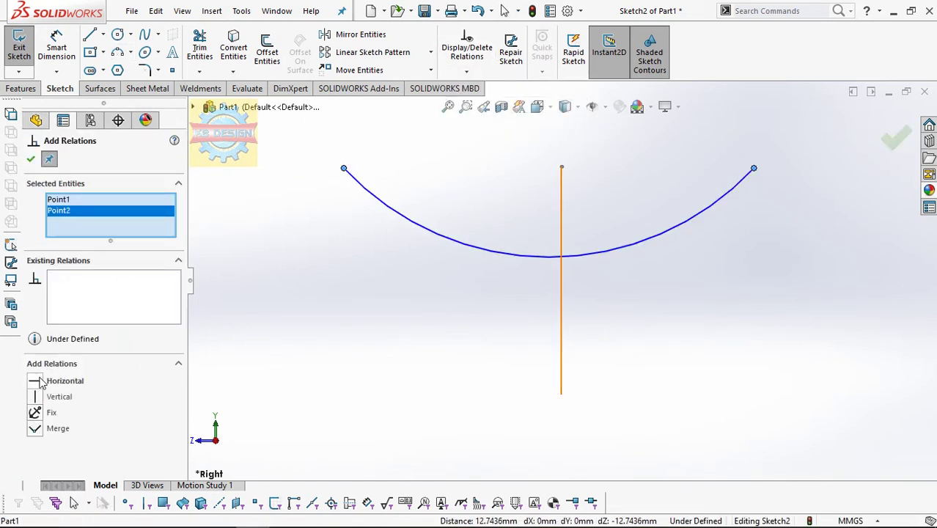
{"action": "key", "text": "f"}
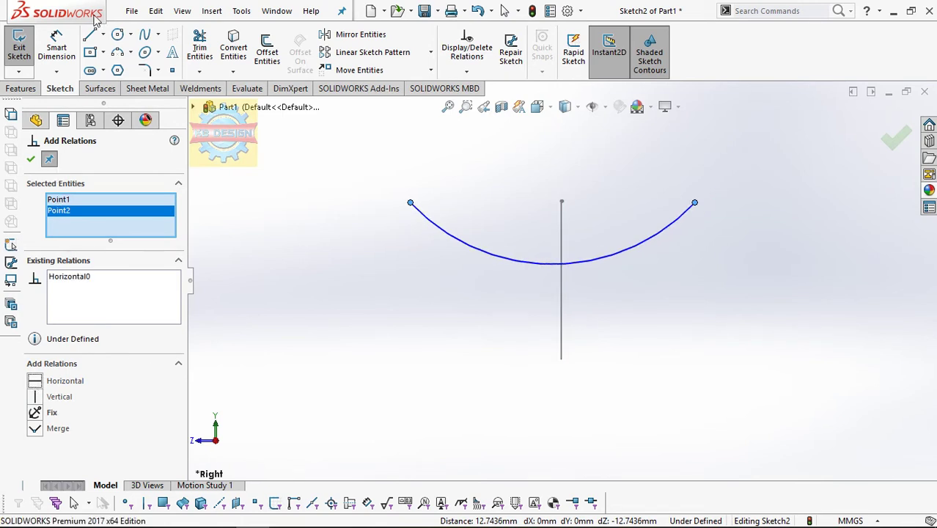
- Dimension the arc's span between its endpoints as 60 mm
{"action": "left_click", "coordinate": [56, 48]}
{"action": "left_click", "coordinate": [411, 203]}
{"action": "left_click", "coordinate": [694, 202]}
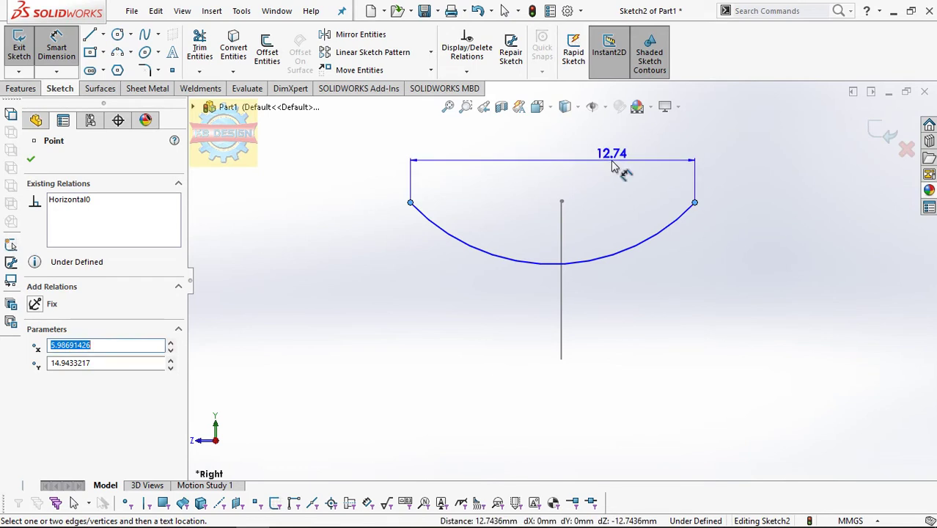
{"action": "left_click", "coordinate": [615, 167]}
{"action": "type", "text": "60"}
{"action": "key", "text": "Return"}
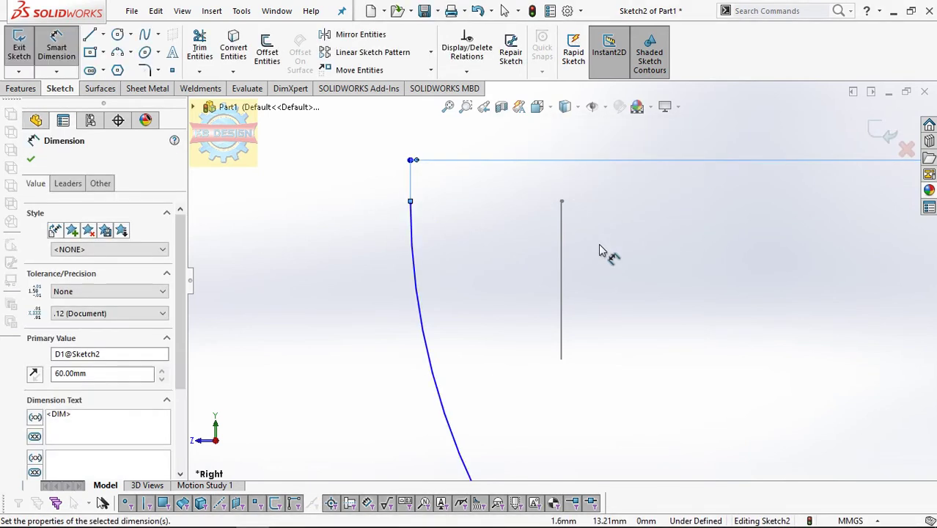
{"action": "key", "text": "f"}
- Dimension the arc radius as R180
{"action": "left_click", "coordinate": [676, 378]}
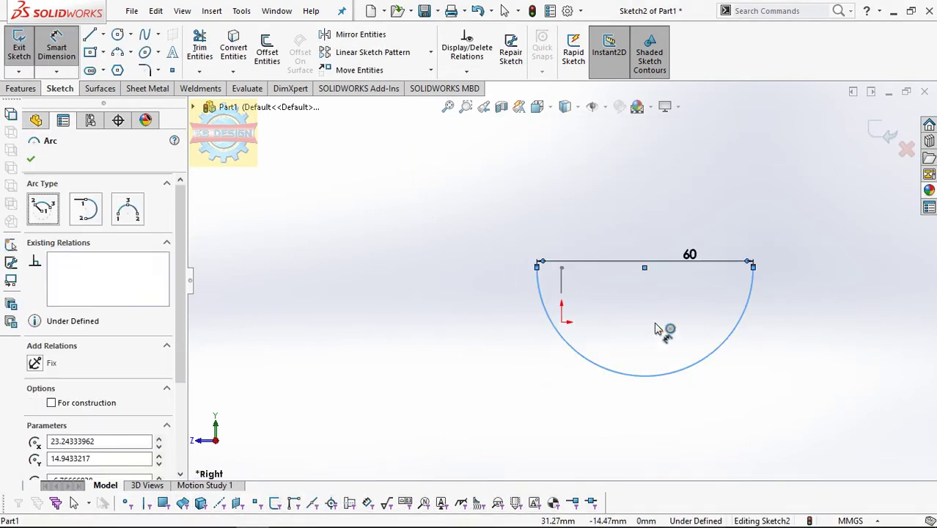
{"action": "left_click", "coordinate": [658, 330]}
{"action": "type", "text": "180"}
{"action": "key", "text": "Return"}
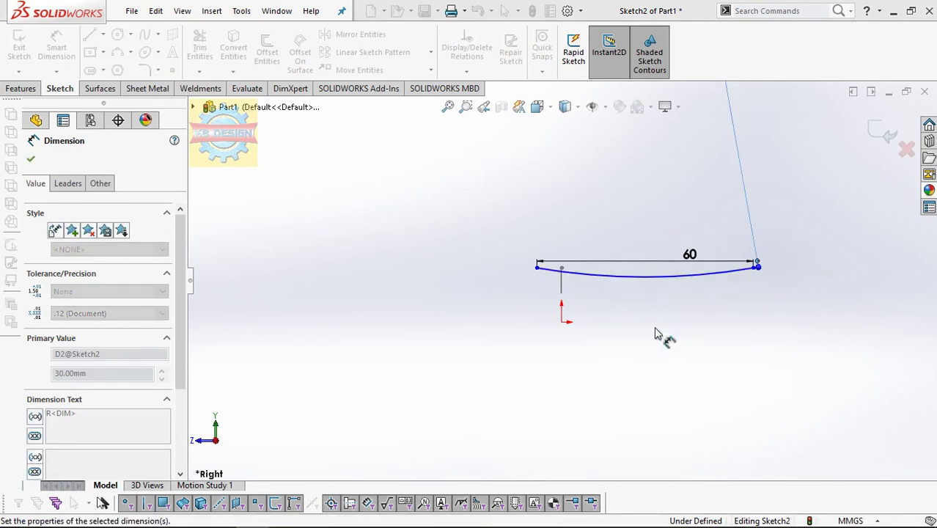
{"action": "key", "text": "Escape"}
- Add a Vertical relation between the arc's midpoint and the origin
{"action": "left_click", "coordinate": [466, 71]}
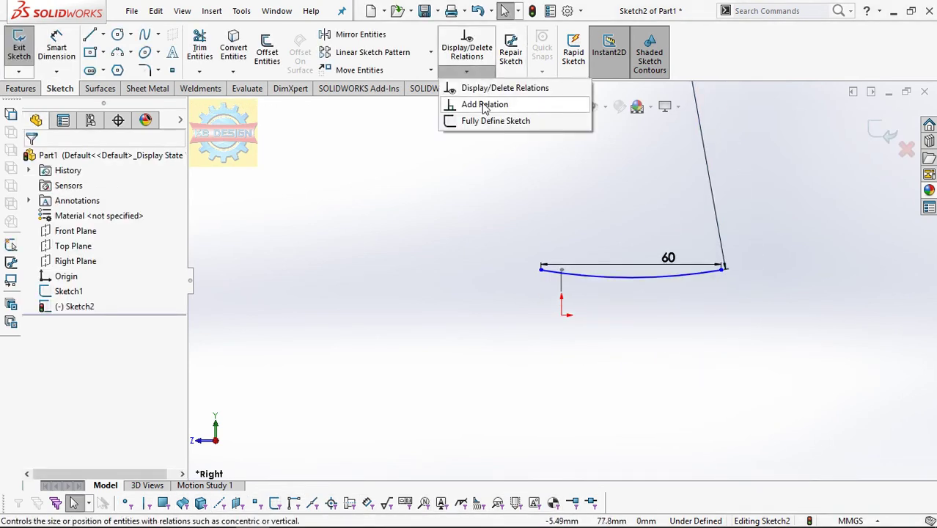
{"action": "left_click", "coordinate": [484, 100]}
{"action": "left_click", "coordinate": [631, 278]}
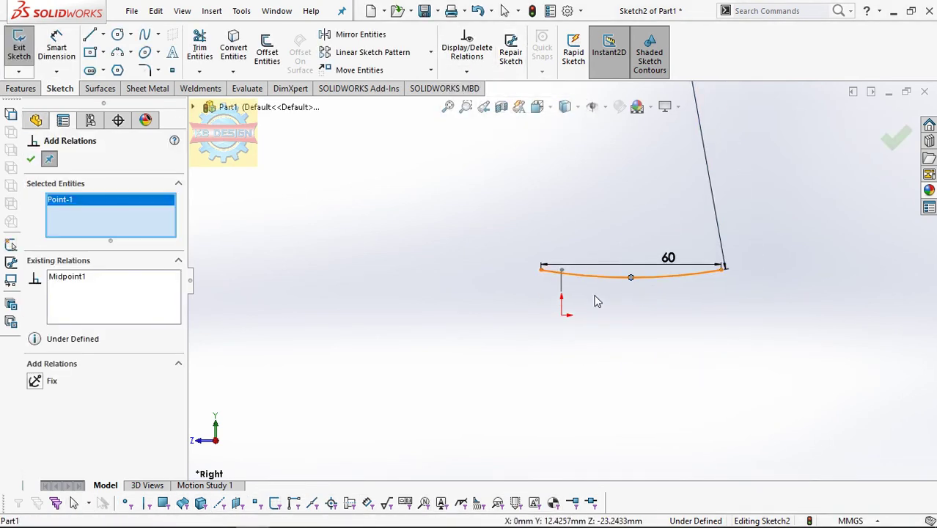
{"action": "left_click", "coordinate": [563, 317]}
{"action": "left_click", "coordinate": [35, 397]}
- Dimension the arc's end 15 mm above the origin and exit Sketch2
{"action": "left_click", "coordinate": [56, 48]}
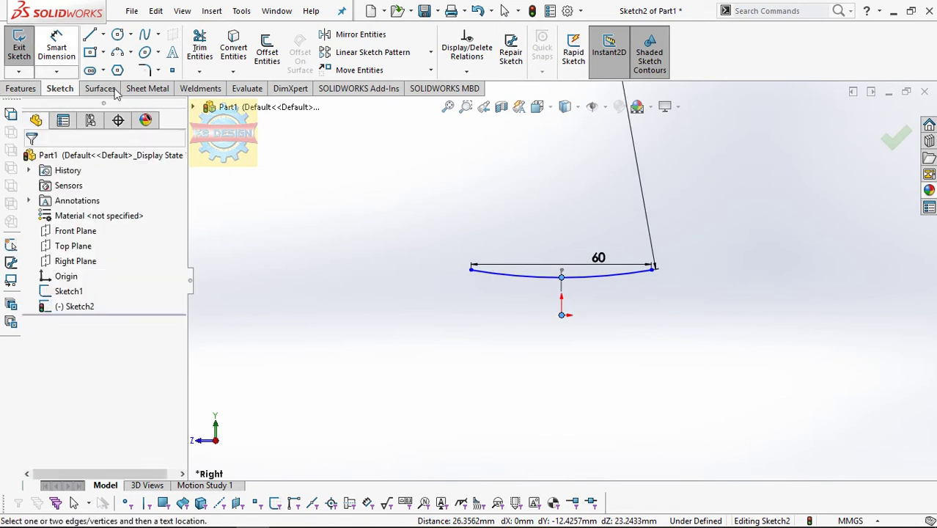
{"action": "left_click", "coordinate": [470, 270]}
{"action": "left_click", "coordinate": [563, 314]}
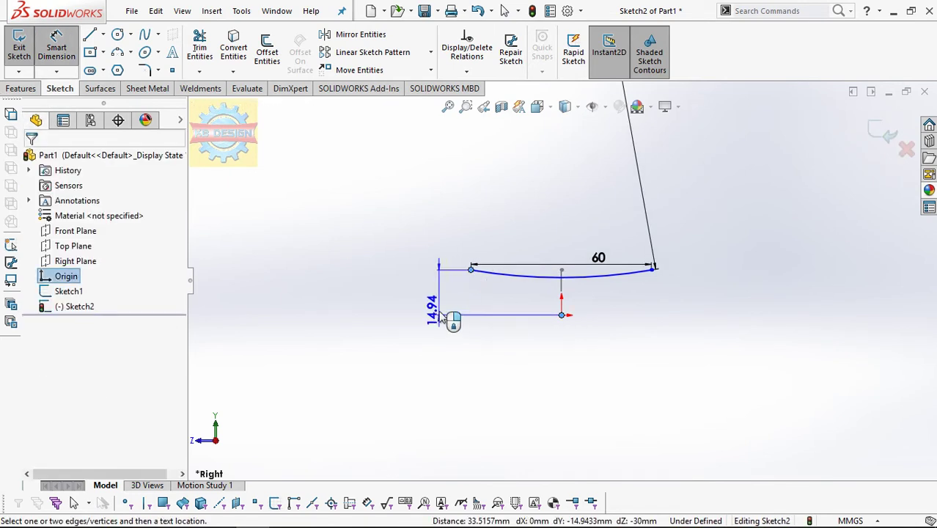
{"action": "left_click", "coordinate": [438, 300]}
{"action": "type", "text": "15"}
{"action": "key", "text": "Return"}
{"action": "key", "text": "Escape"}
{"action": "left_click", "coordinate": [19, 48]}
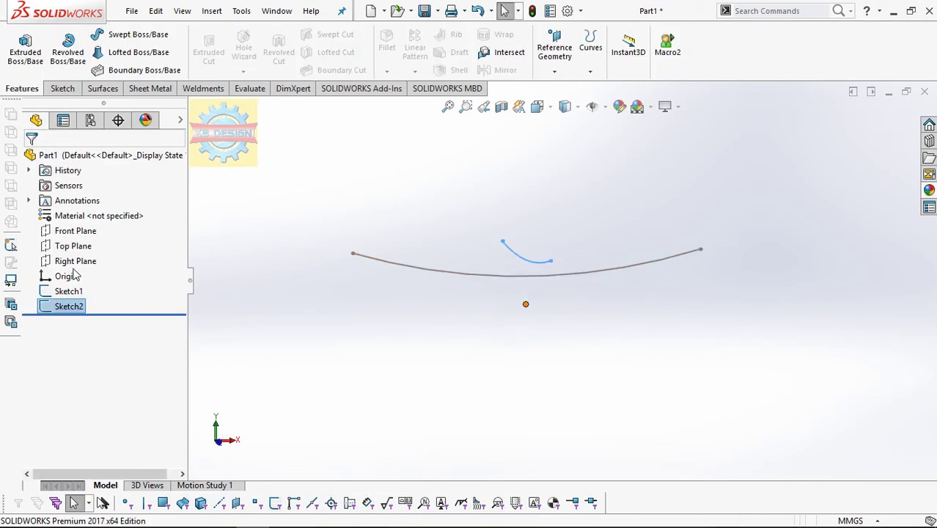
- Reopen Sketch2, add an R180 radius dimension to its arc, and exit
{"action": "right_click", "coordinate": [75, 298]}
{"action": "left_click", "coordinate": [91, 231]}
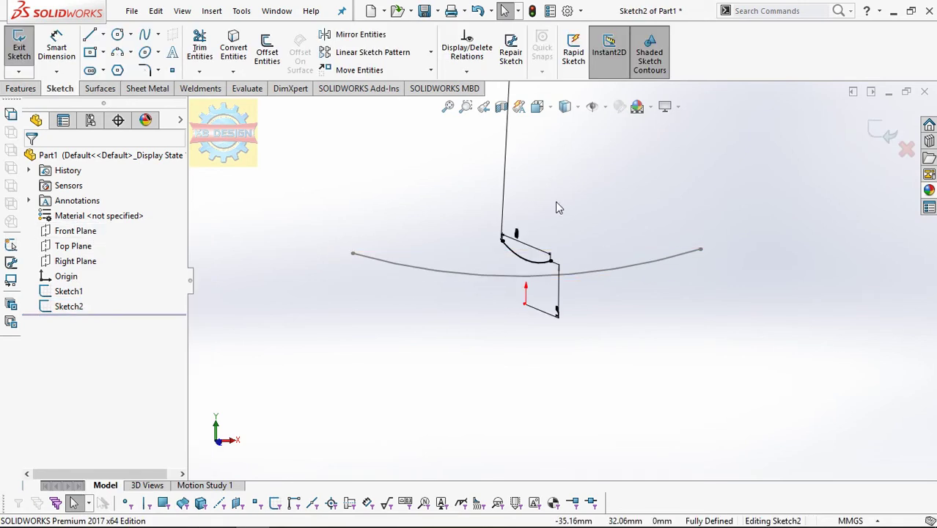
{"action": "left_click", "coordinate": [53, 46]}
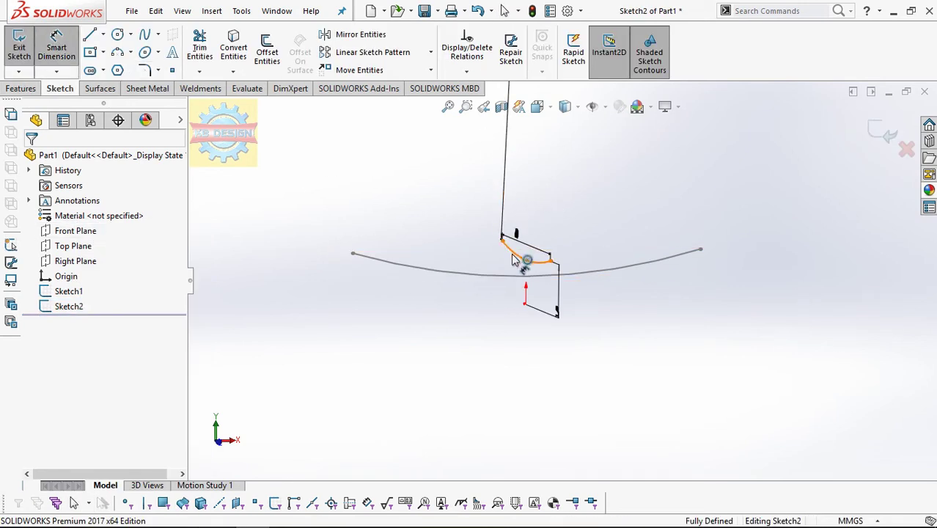
{"action": "left_click", "coordinate": [527, 257]}
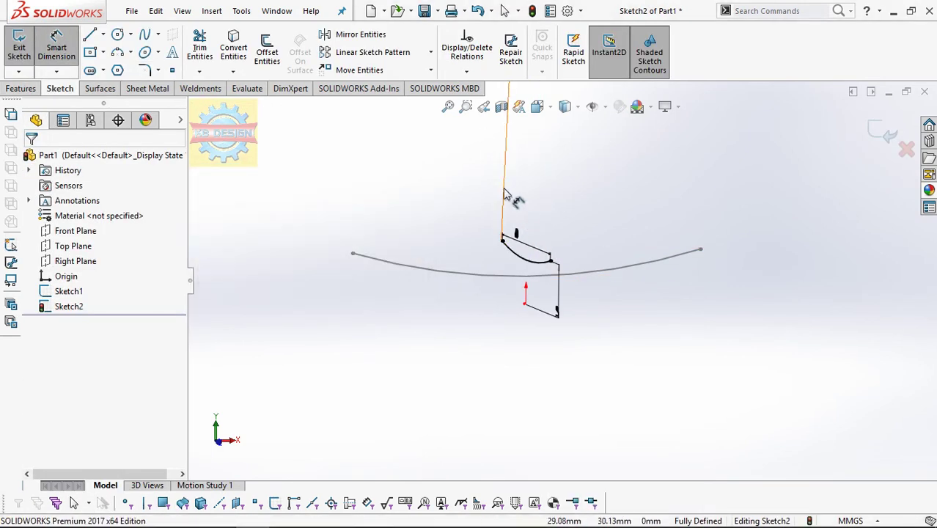
{"action": "left_click", "coordinate": [543, 170]}
{"action": "double_click", "coordinate": [543, 169]}
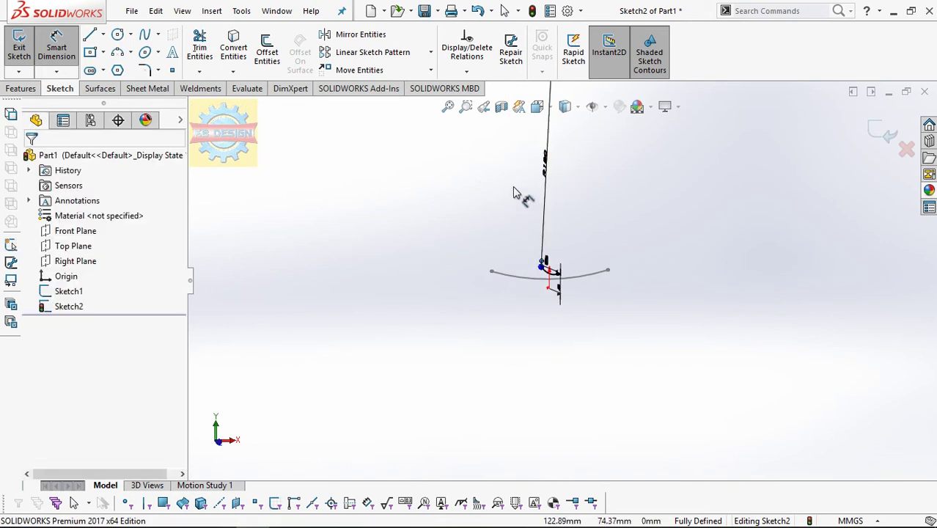
{"action": "key", "text": "Escape"}
{"action": "middle_click_drag", "start_coordinate": [592, 240], "coordinate": [586, 308]}
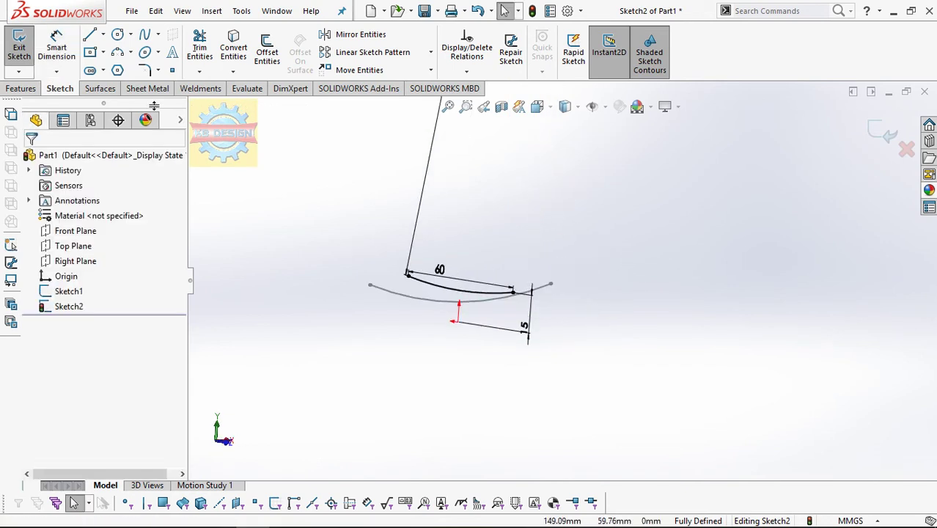
{"action": "left_click", "coordinate": [19, 47]}
- Move Sketch1 below Sketch2 in the tree and delete its R180 dimension
{"action": "left_click", "coordinate": [68, 291]}
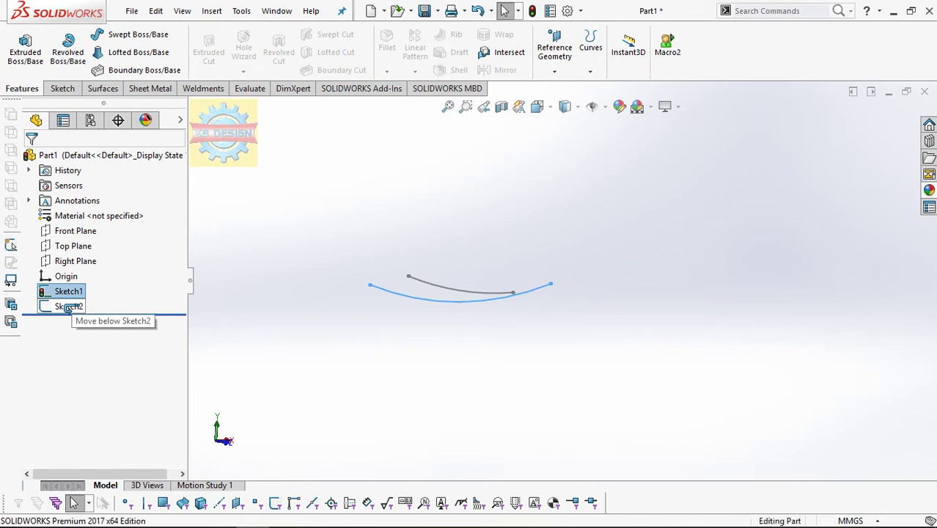
{"action": "left_click_drag", "start_coordinate": [69, 308], "coordinate": [68, 306]}
{"action": "left_click", "coordinate": [110, 249]}
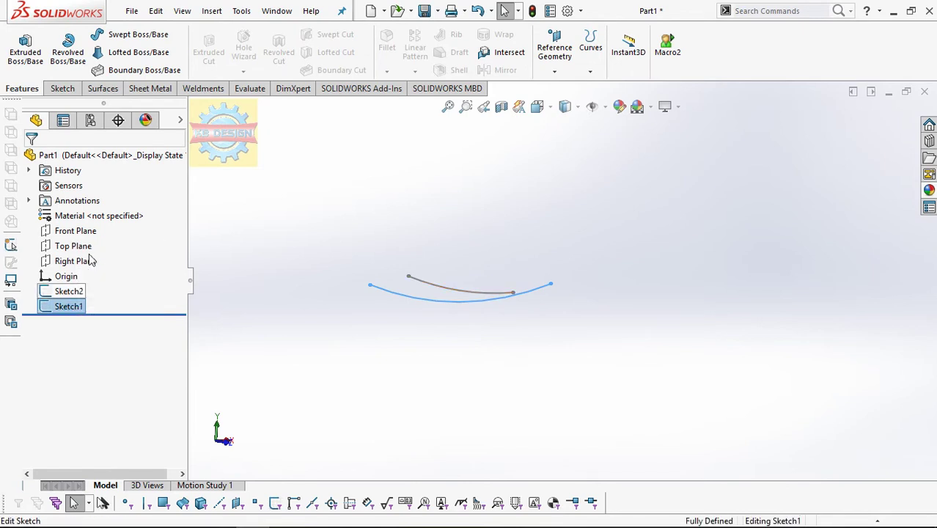
{"action": "left_click", "coordinate": [474, 292]}
{"action": "key", "text": "Delete"}
- Pierce Sketch1's arc midpoint onto the Sketch2 arc and exit the sketch
{"action": "left_click", "coordinate": [466, 71]}
{"action": "left_click", "coordinate": [481, 104]}
{"action": "left_click", "coordinate": [458, 303]}
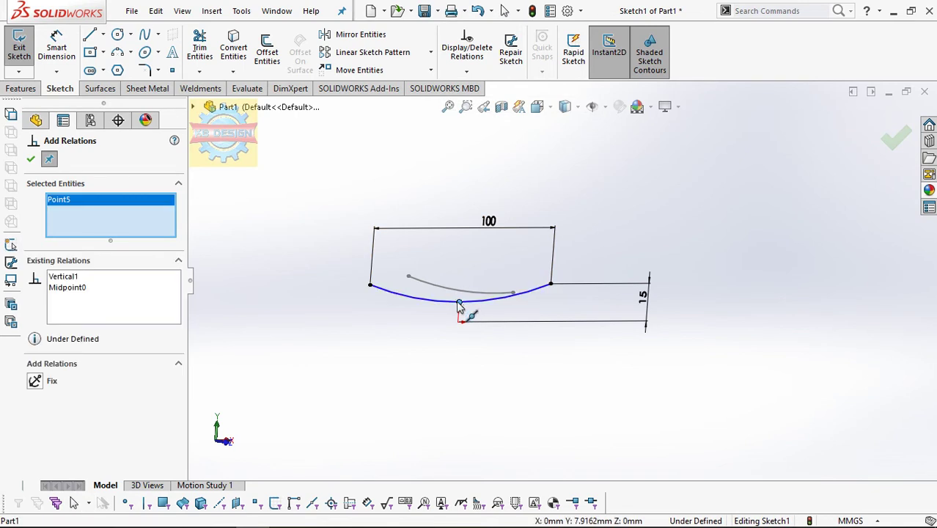
{"action": "left_click", "coordinate": [473, 292]}
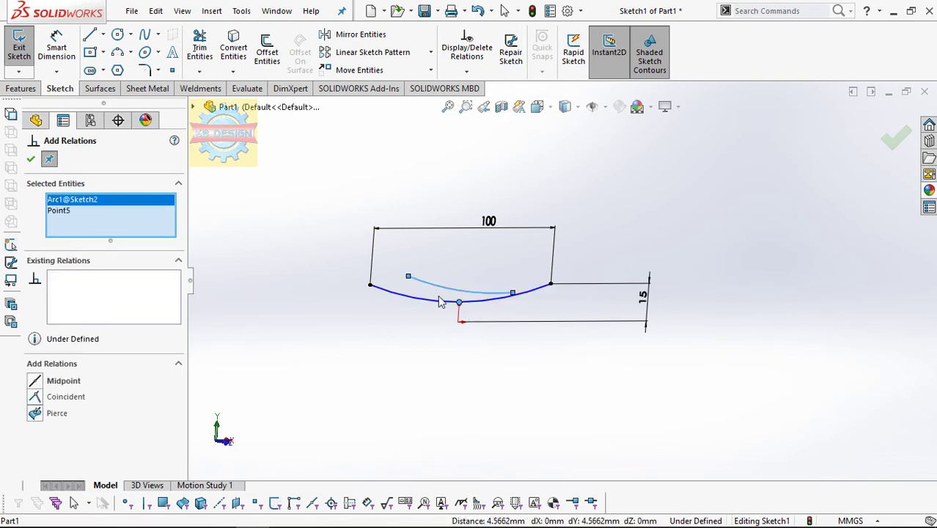
{"action": "left_click", "coordinate": [34, 413]}
{"action": "left_click", "coordinate": [19, 48]}
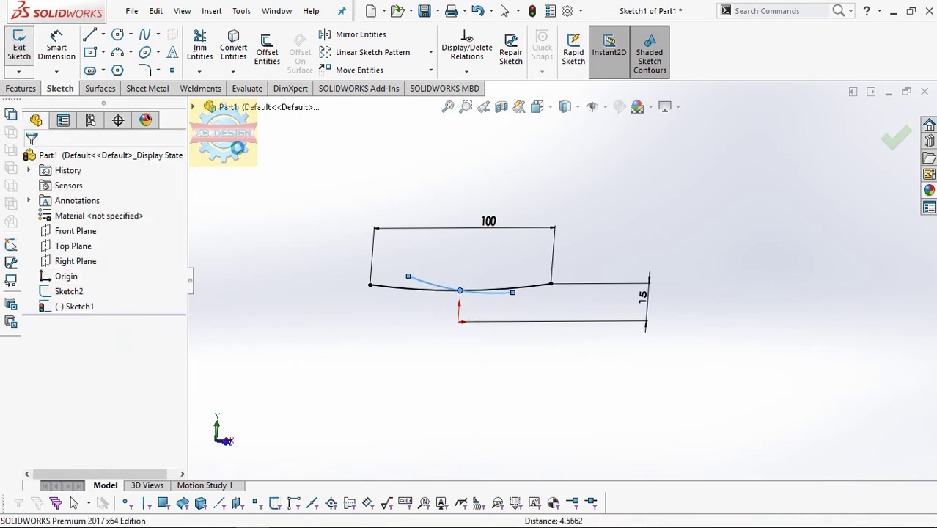
- Create a swept surface with profile Sketch2 along path Sketch1, in both directions
{"action": "left_click", "coordinate": [103, 89]}
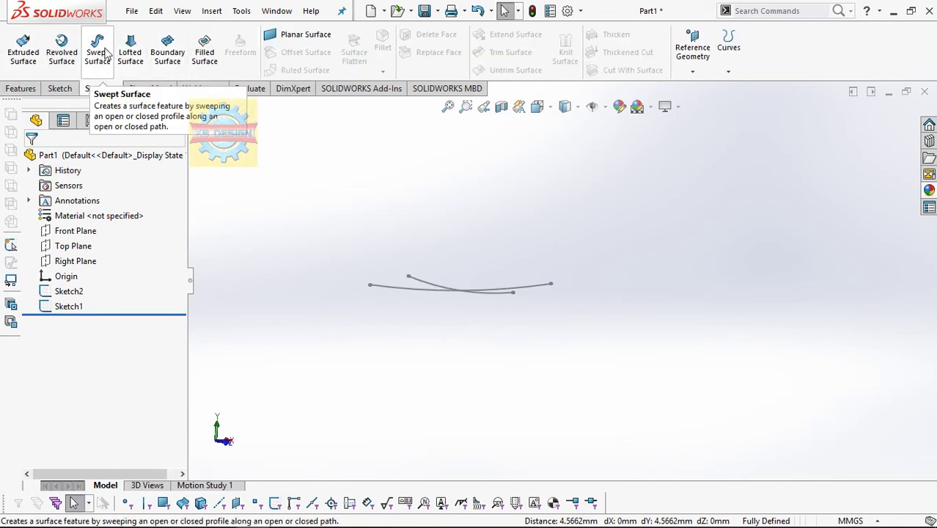
{"action": "left_click", "coordinate": [97, 51]}
{"action": "left_click", "coordinate": [468, 294]}
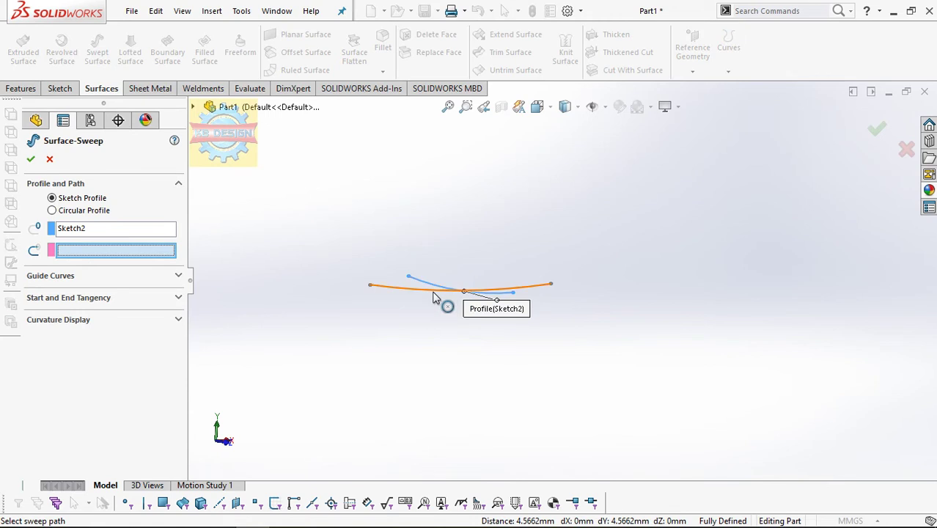
{"action": "left_click", "coordinate": [432, 291]}
{"action": "left_click", "coordinate": [88, 272]}
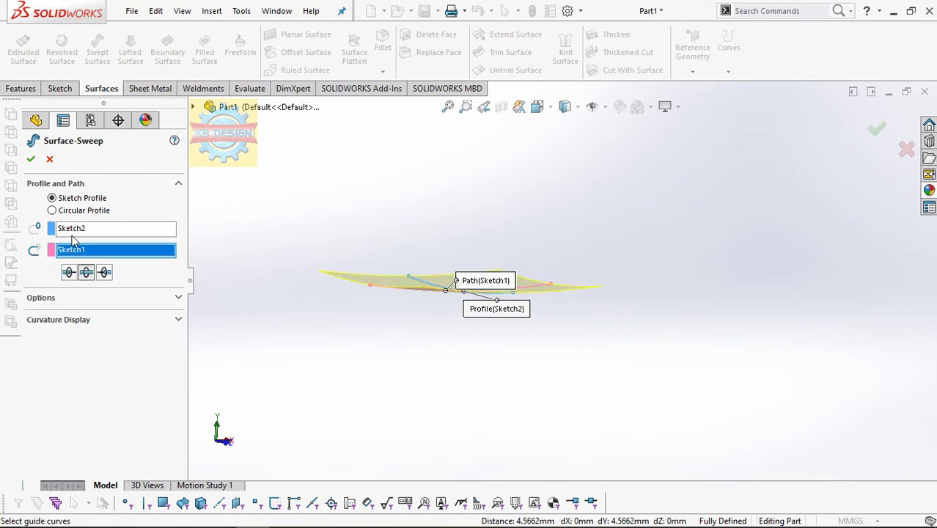
{"action": "left_click", "coordinate": [33, 159]}
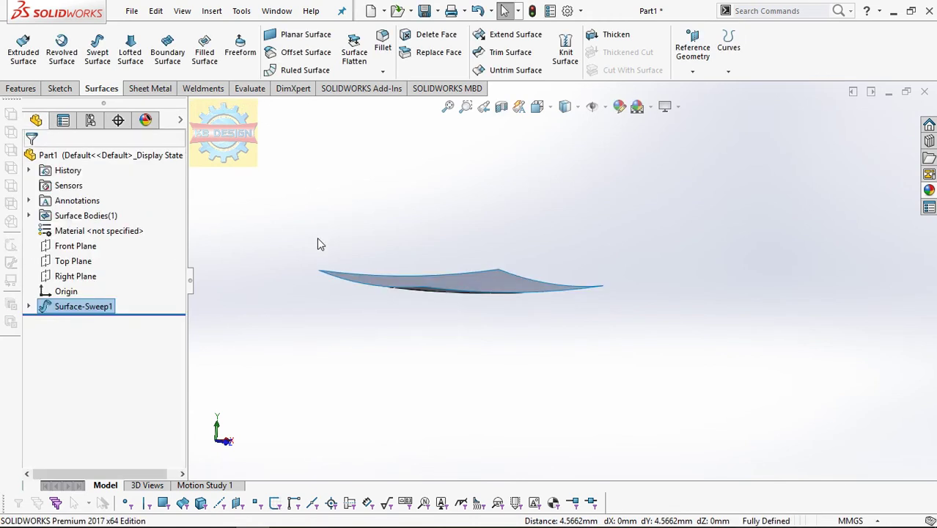
{"action": "left_click", "coordinate": [74, 262]}
- On the Top Plane, draw a centre rectangle centred at the origin
{"action": "left_click", "coordinate": [86, 237]}
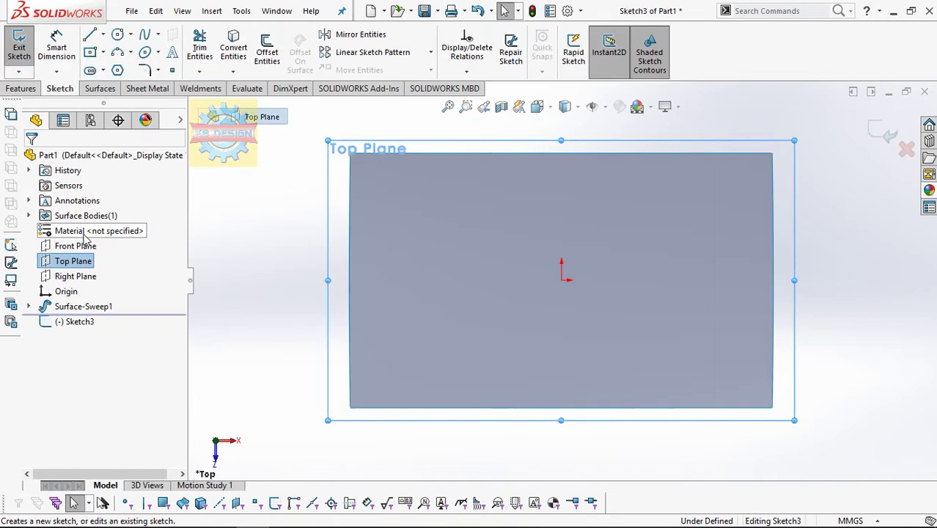
{"action": "left_click", "coordinate": [90, 52]}
{"action": "left_click", "coordinate": [561, 279]}
{"action": "left_click", "coordinate": [300, 145]}
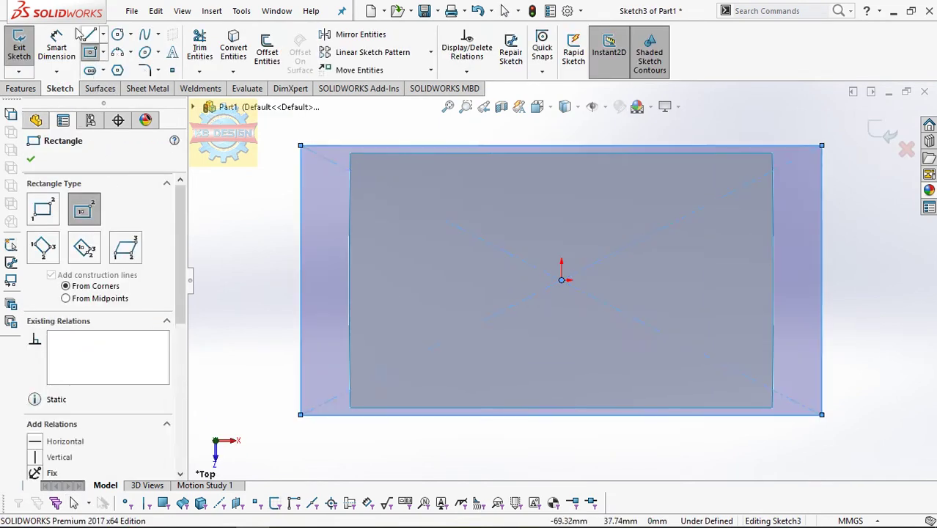
- Dimension the rectangle 60 mm high and 100 mm wide
{"action": "left_click", "coordinate": [65, 42]}
{"action": "left_click", "coordinate": [299, 211]}
{"action": "left_click", "coordinate": [279, 218]}
{"action": "type", "text": "60"}
{"action": "key", "text": "Return"}
{"action": "left_click", "coordinate": [502, 408]}
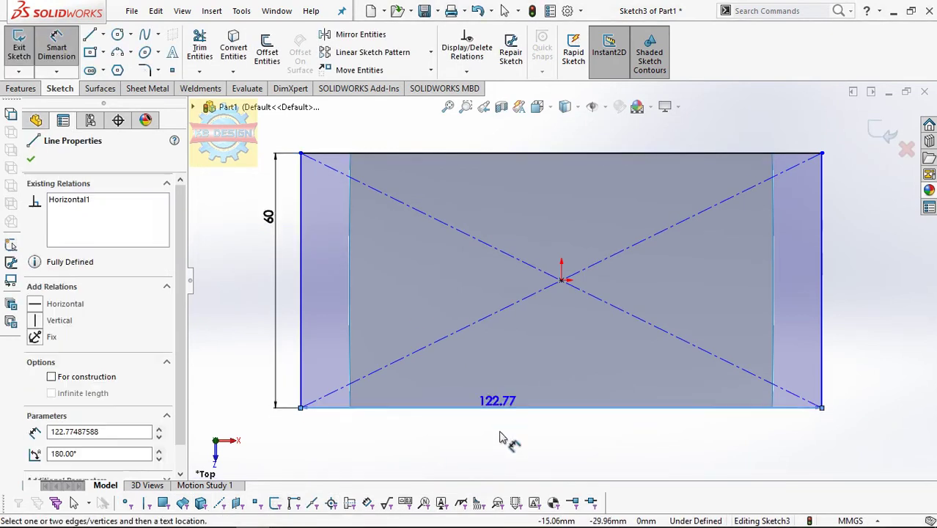
{"action": "left_click", "coordinate": [501, 438]}
{"action": "type", "text": "100"}
{"action": "key", "text": "Return"}
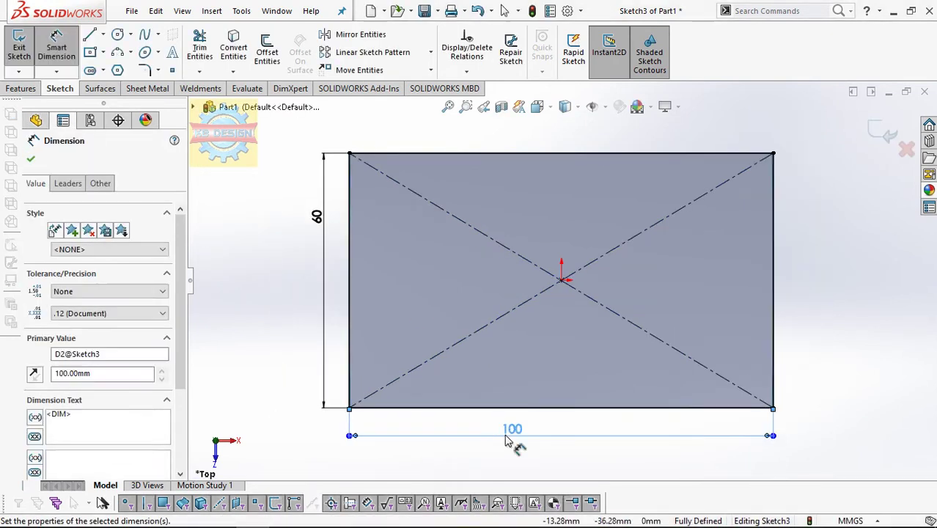
{"action": "key", "text": "Escape"}
{"action": "left_click", "coordinate": [21, 88]}
- Extrude the rectangle Up To Surface, using Surface-Sweep1 as the limit
{"action": "left_click", "coordinate": [24, 48]}
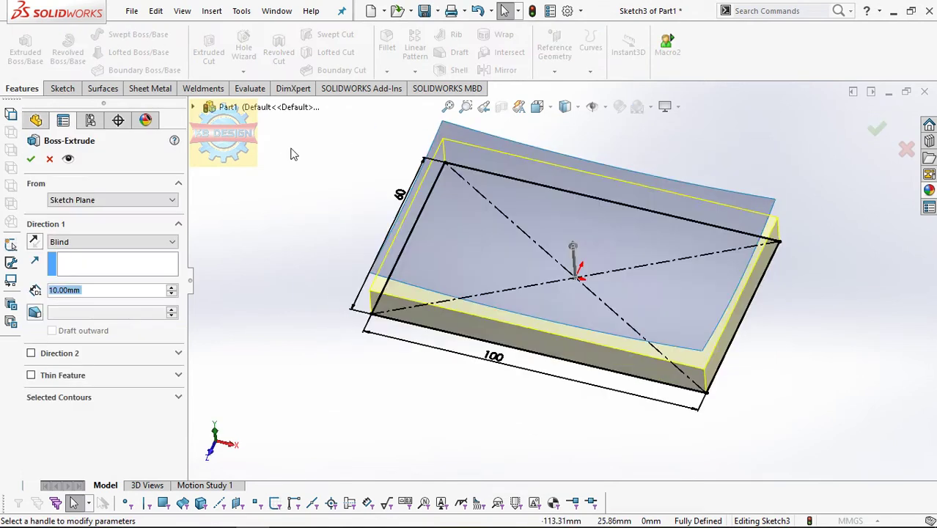
{"action": "left_click", "coordinate": [91, 243]}
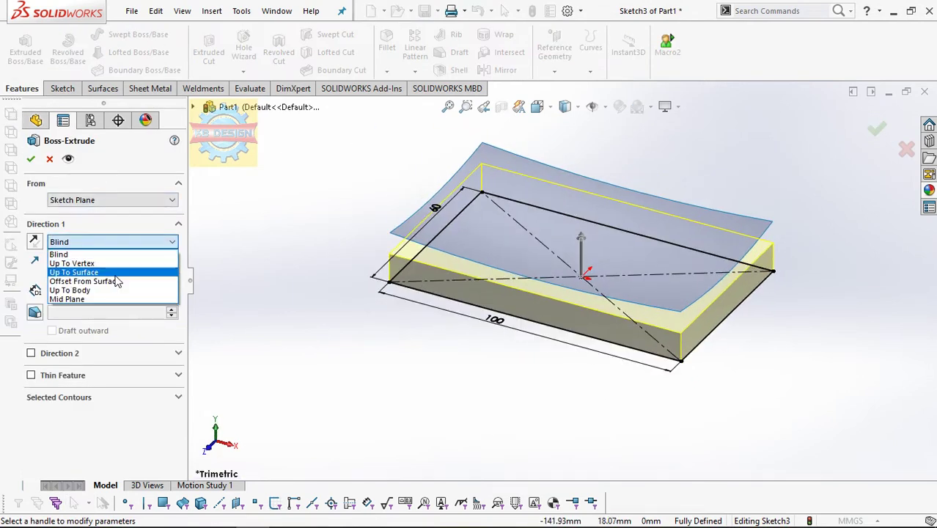
{"action": "left_click", "coordinate": [110, 273]}
{"action": "left_click", "coordinate": [476, 247]}
{"action": "left_click", "coordinate": [31, 158]}
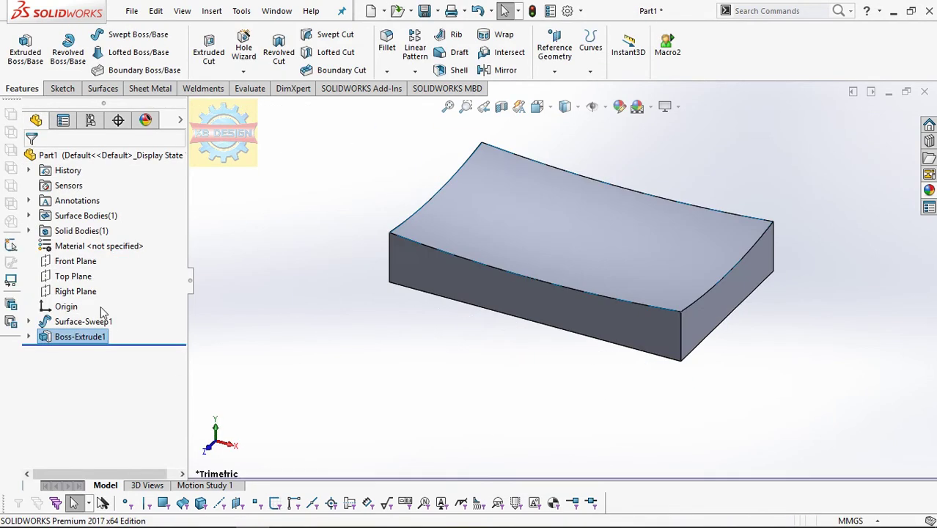
- Hide Surface-Sweep1
{"action": "left_click", "coordinate": [106, 316]}
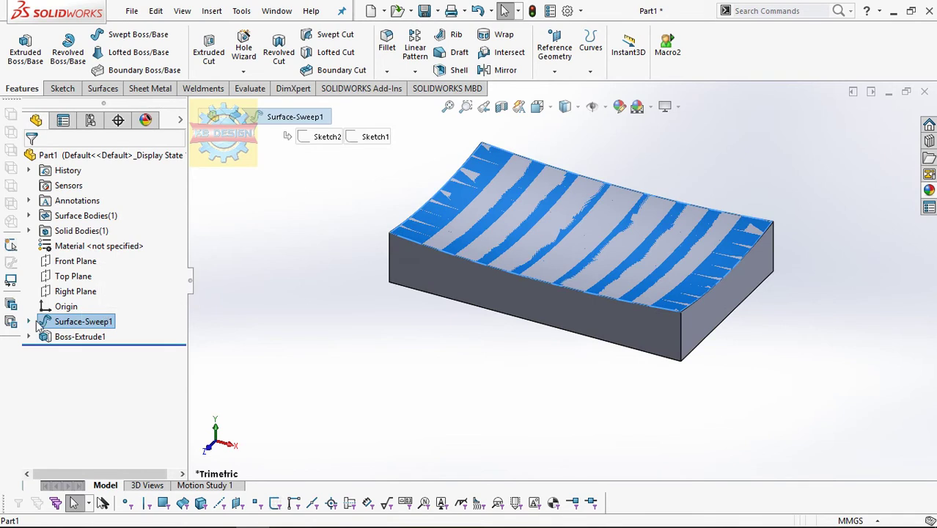
{"action": "right_click", "coordinate": [60, 320]}
{"action": "left_click", "coordinate": [68, 251]}
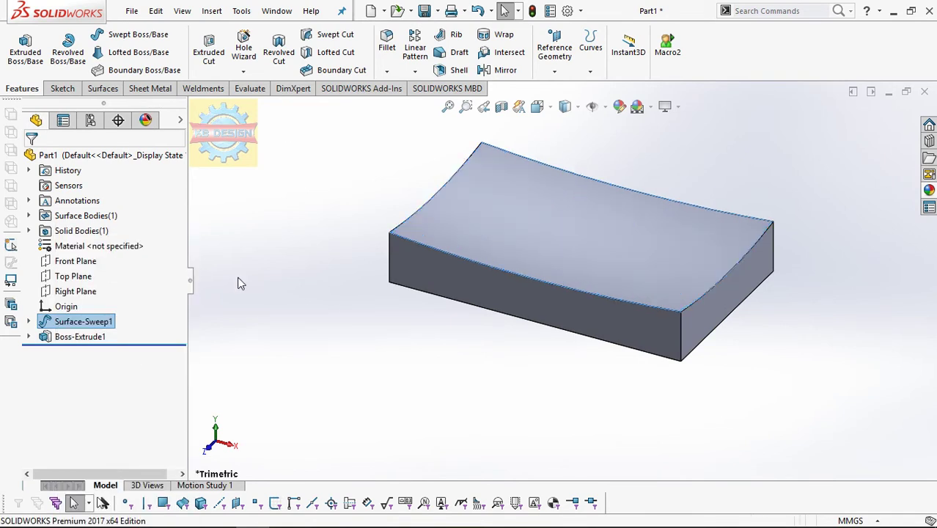
- Fillet the block's four vertical corner edges at 10 mm
{"action": "left_click", "coordinate": [390, 249]}
{"action": "left_click", "coordinate": [682, 336]}
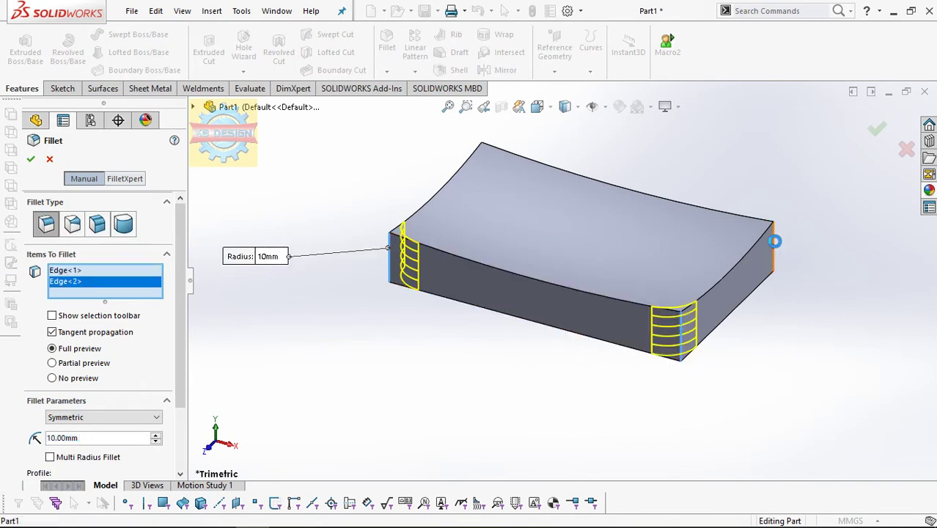
{"action": "left_click", "coordinate": [774, 241]}
{"action": "middle_click_drag", "start_coordinate": [775, 241], "coordinate": [417, 219]}
{"action": "left_click", "coordinate": [390, 220]}
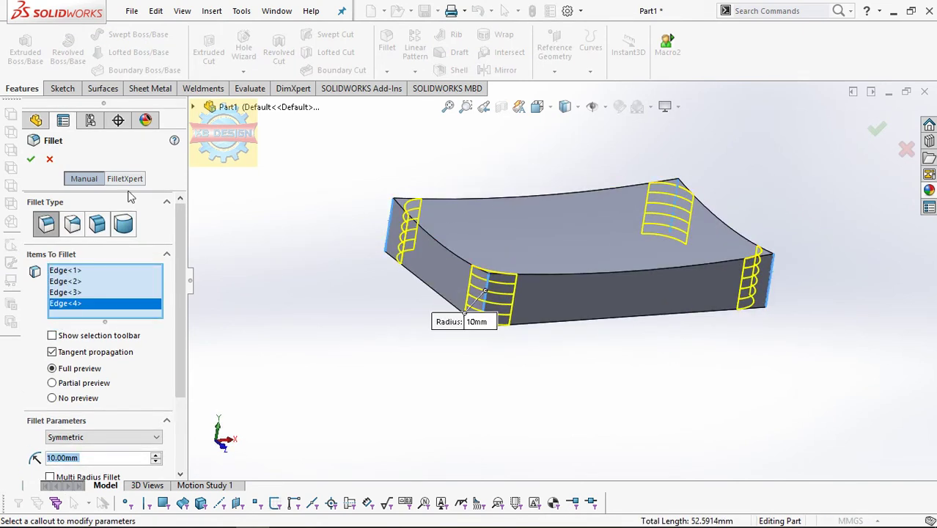
{"action": "left_click", "coordinate": [31, 160]}
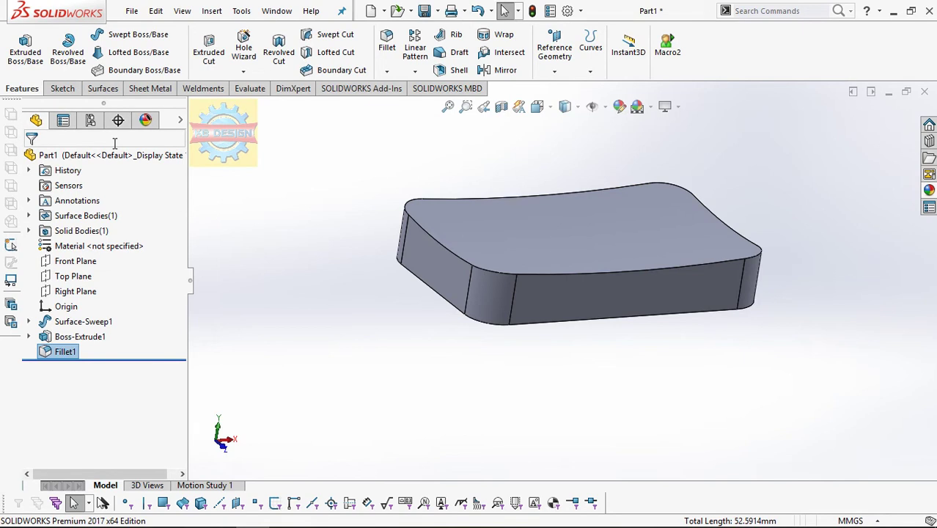
- Fillet the top edge loop of the block at 2 mm
{"action": "key", "text": "Return"}
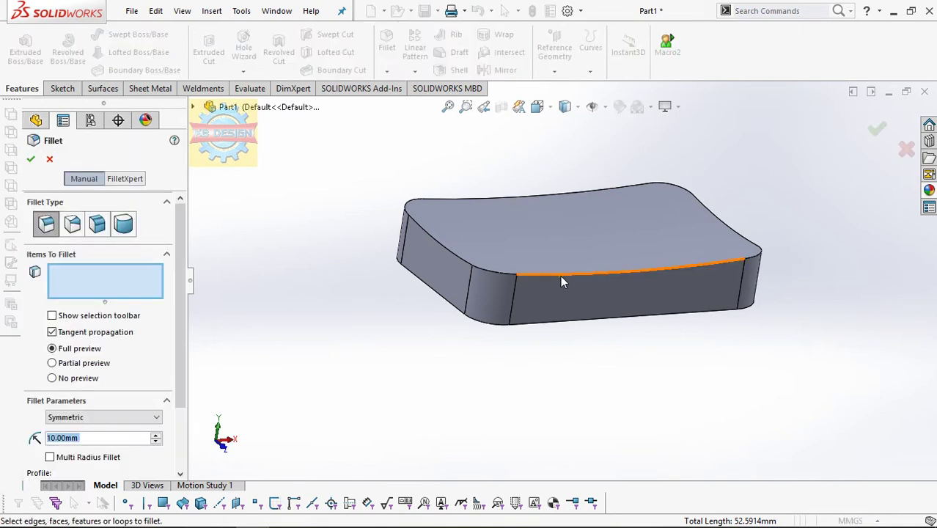
{"action": "left_click", "coordinate": [560, 275]}
{"action": "type", "text": "2"}
{"action": "key", "text": "Return"}
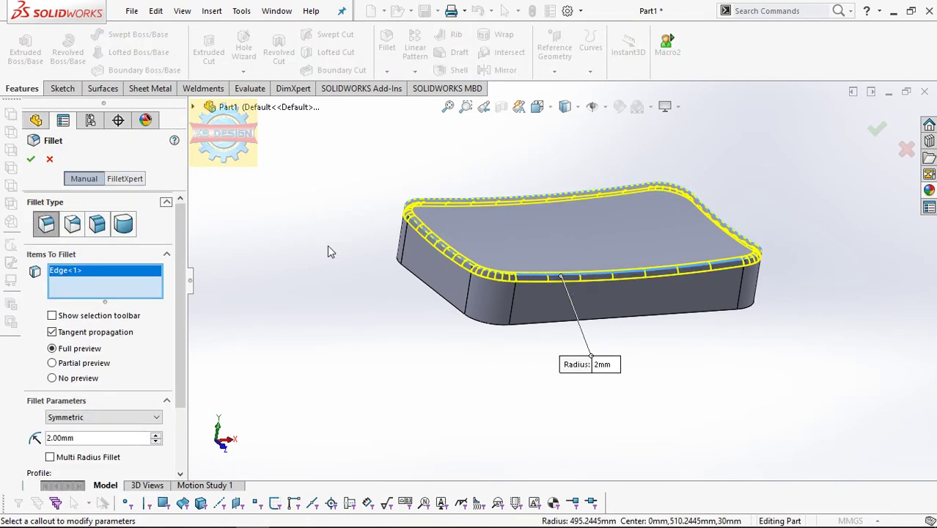
{"action": "left_click", "coordinate": [30, 160]}
- Set the view orientation to Top, looking straight down on the block
{"action": "key", "text": "space"}
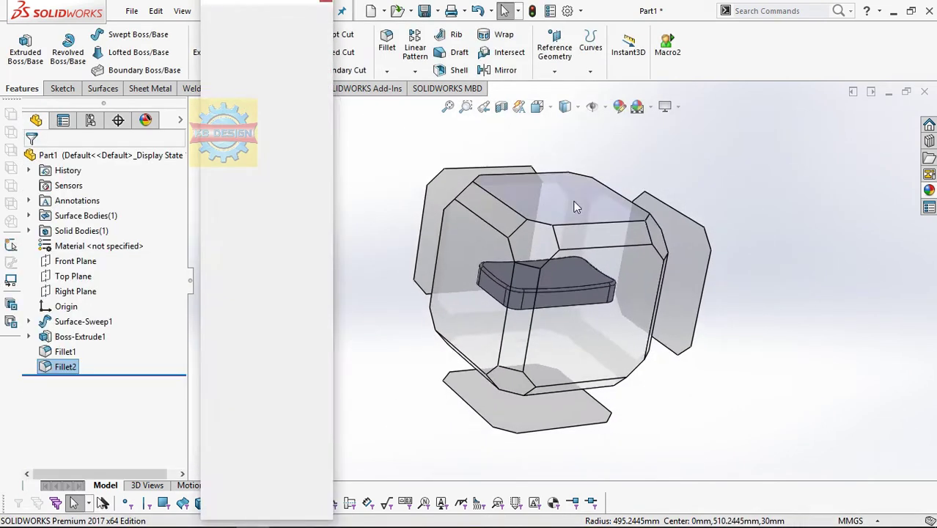
{"action": "left_click", "coordinate": [575, 214]}
{"action": "key", "text": "space"}
{"action": "left_click", "coordinate": [550, 270]}
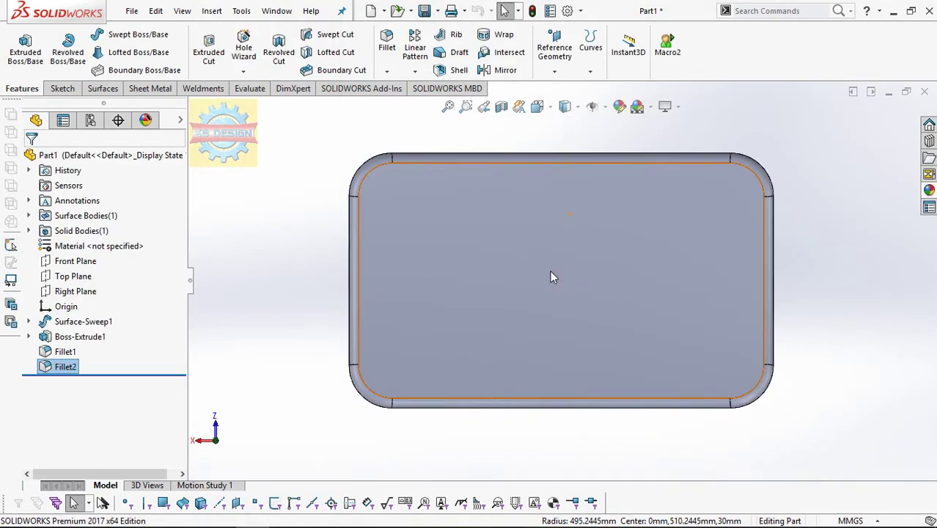
- Start a sketch on Top Plane with a diagonal construction centerline across the block
{"action": "left_click", "coordinate": [72, 278]}
{"action": "left_click", "coordinate": [144, 255]}
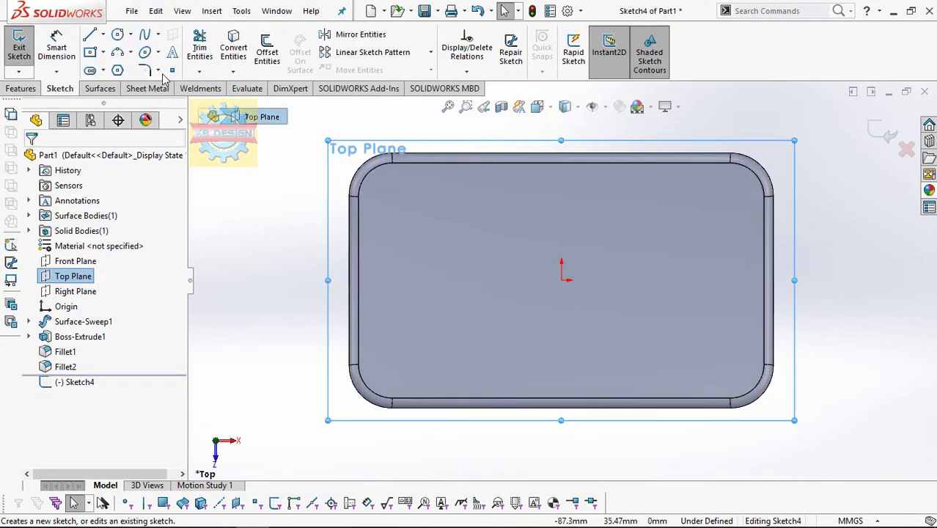
{"action": "left_click", "coordinate": [103, 35]}
{"action": "left_click", "coordinate": [114, 65]}
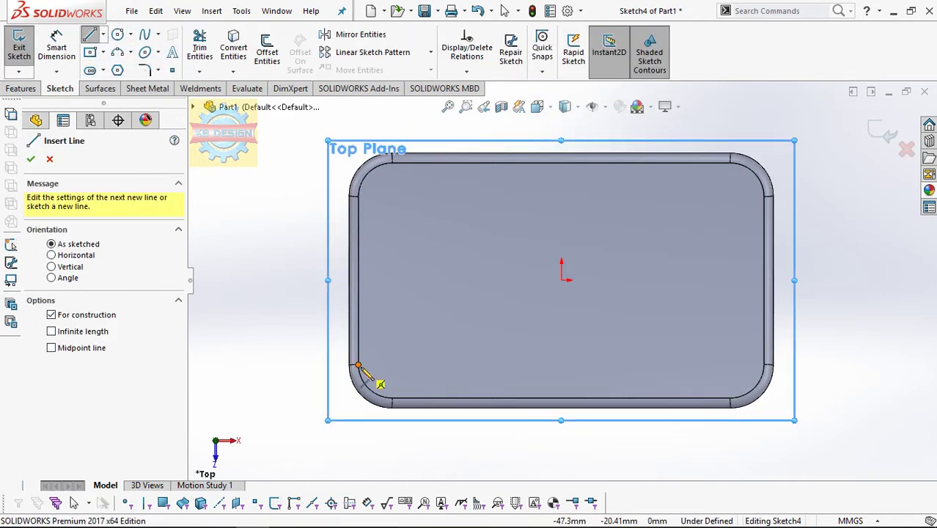
{"action": "left_click", "coordinate": [357, 364]}
{"action": "left_click", "coordinate": [765, 198]}
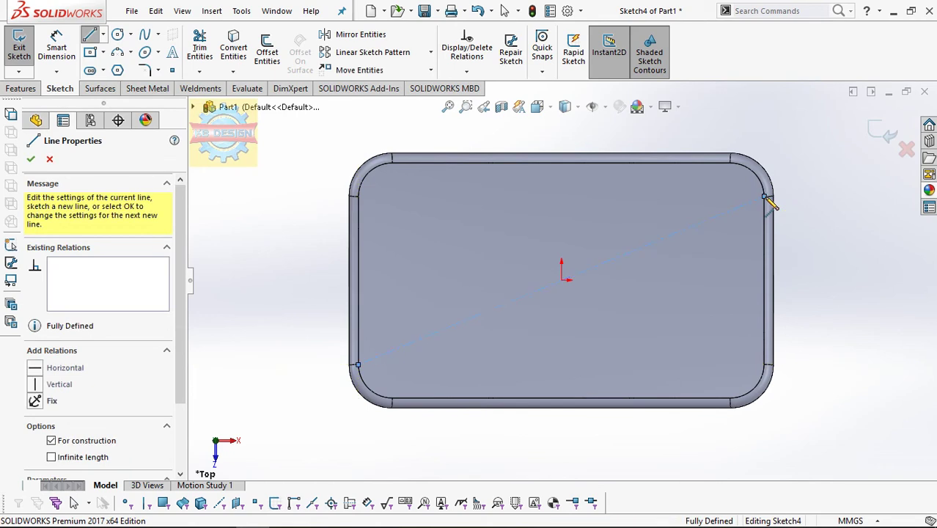
{"action": "key", "text": "Escape"}
- Draw an ellipse centred on the origin with its long axis along the centerline
{"action": "left_click", "coordinate": [151, 54]}
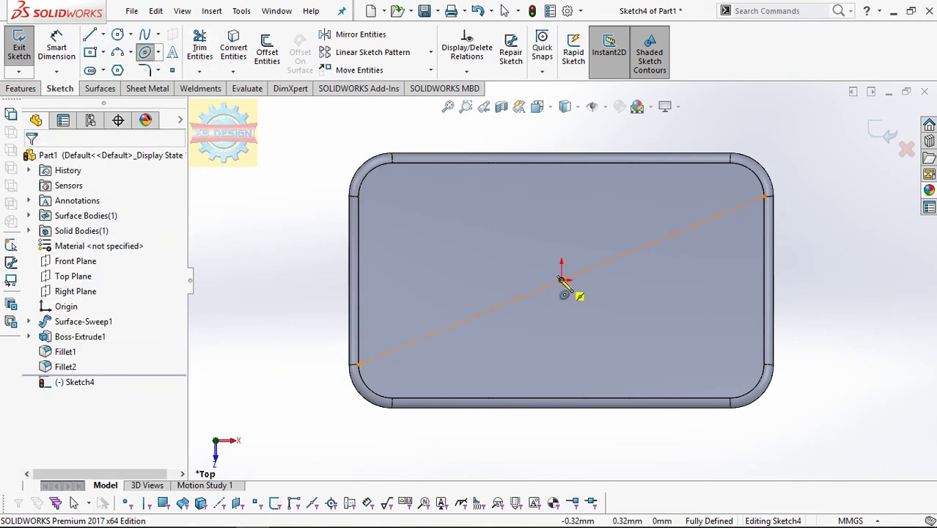
{"action": "left_click", "coordinate": [562, 280]}
{"action": "left_click", "coordinate": [764, 197]}
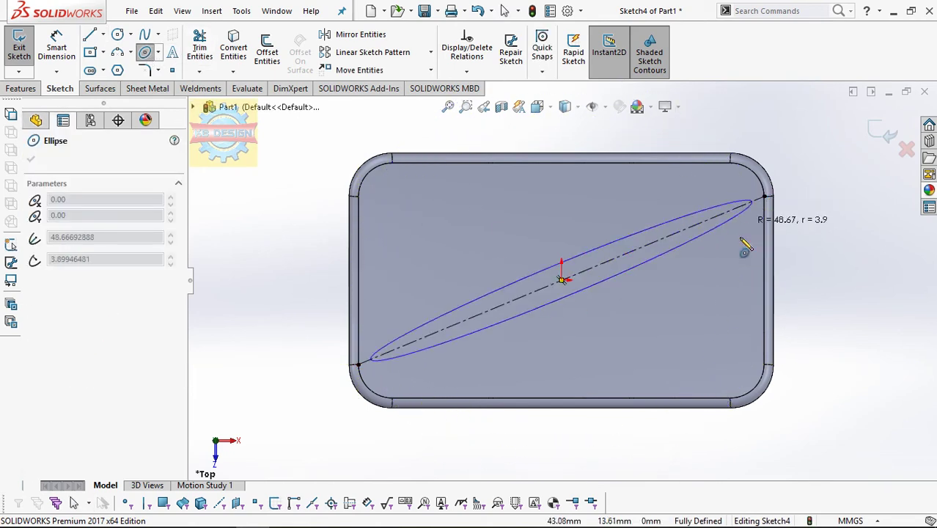
{"action": "left_click", "coordinate": [749, 311]}
{"action": "key", "text": "Escape"}
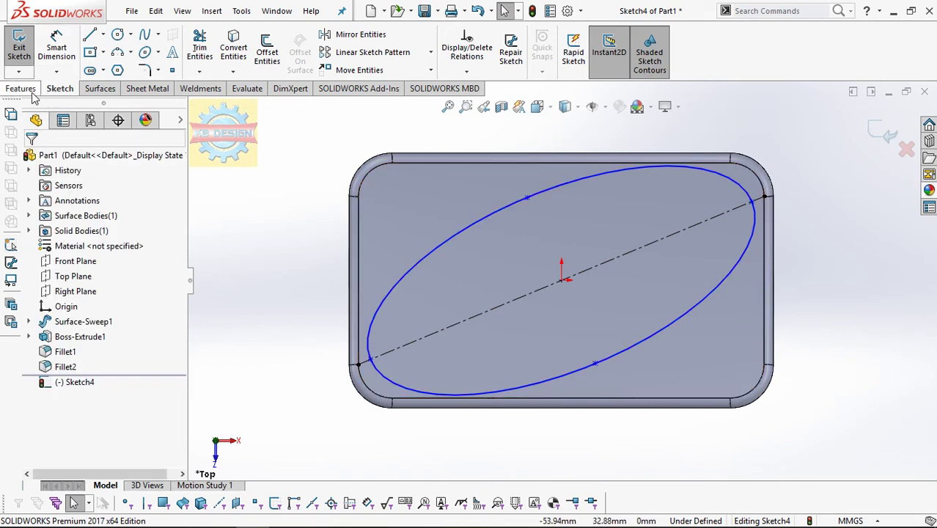
- Try a Boss-Extrude of the ellipse from a surface, cancel it, and exit Sketch4
{"action": "left_click", "coordinate": [21, 88]}
{"action": "left_click", "coordinate": [25, 48]}
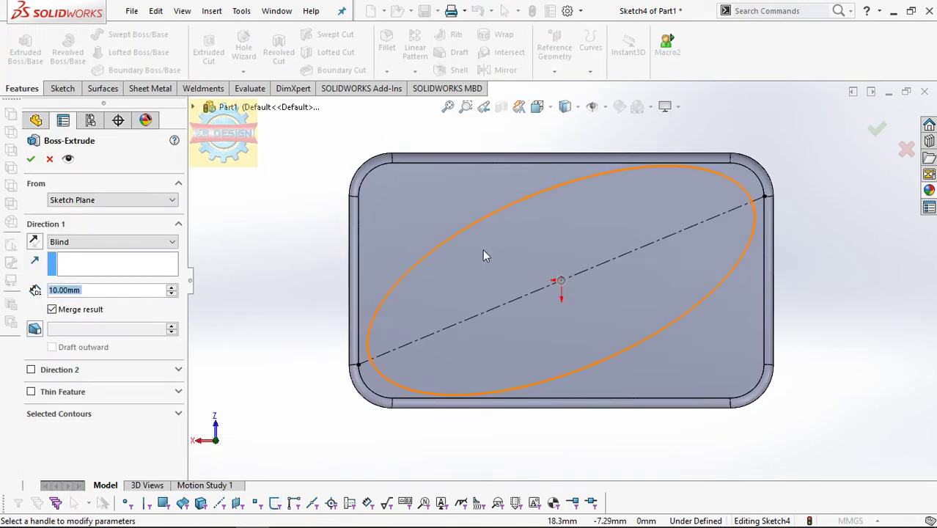
{"action": "middle_click_drag", "start_coordinate": [484, 255], "coordinate": [476, 139]}
{"action": "left_click", "coordinate": [110, 200]}
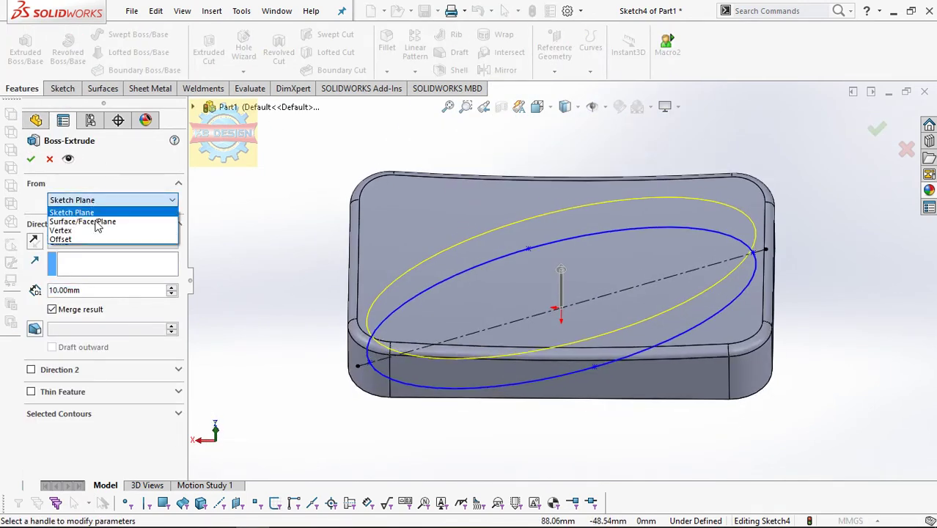
{"action": "left_click", "coordinate": [81, 218]}
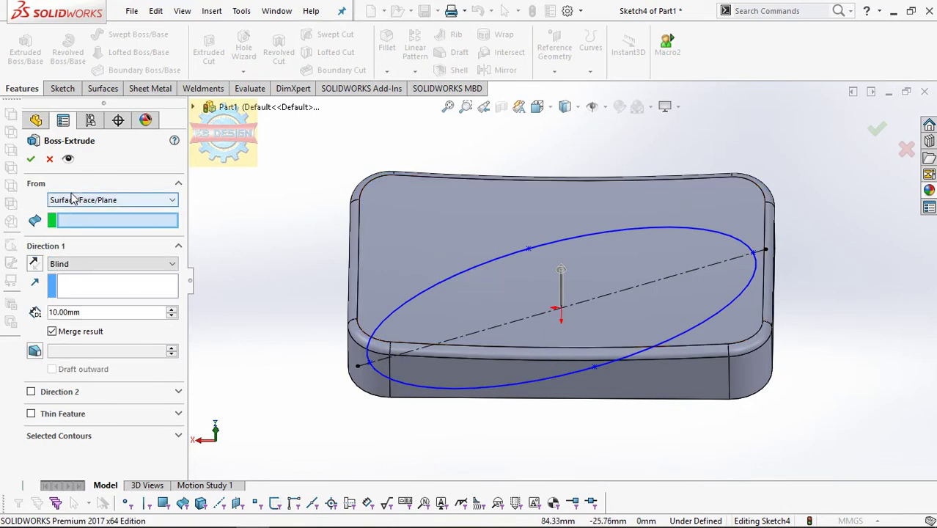
{"action": "key", "text": "Escape"}
{"action": "left_click", "coordinate": [62, 89]}
{"action": "left_click", "coordinate": [19, 45]}
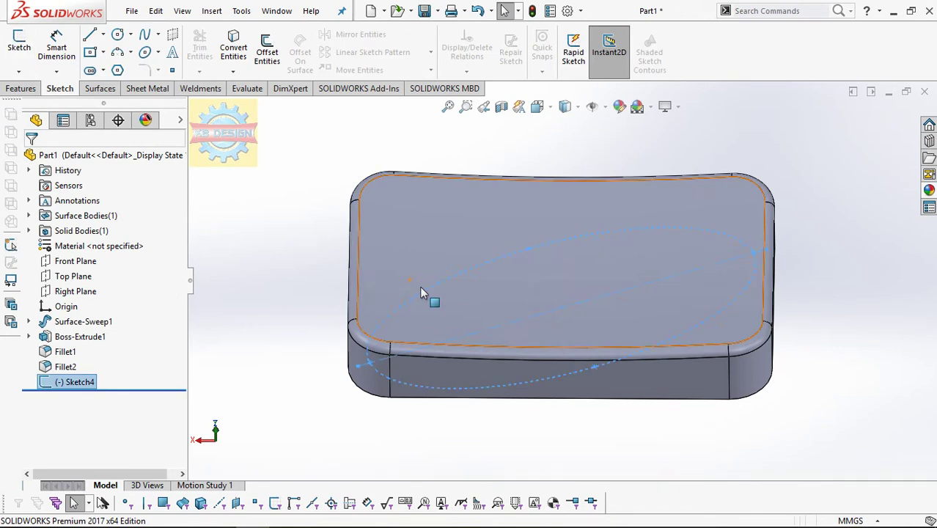
{"action": "middle_click_drag", "start_coordinate": [420, 286], "coordinate": [437, 182]}
{"action": "left_click", "coordinate": [7, 88]}
- Mirror the filleted soap body about Top Plane to create Mirror1
{"action": "left_click", "coordinate": [505, 70]}
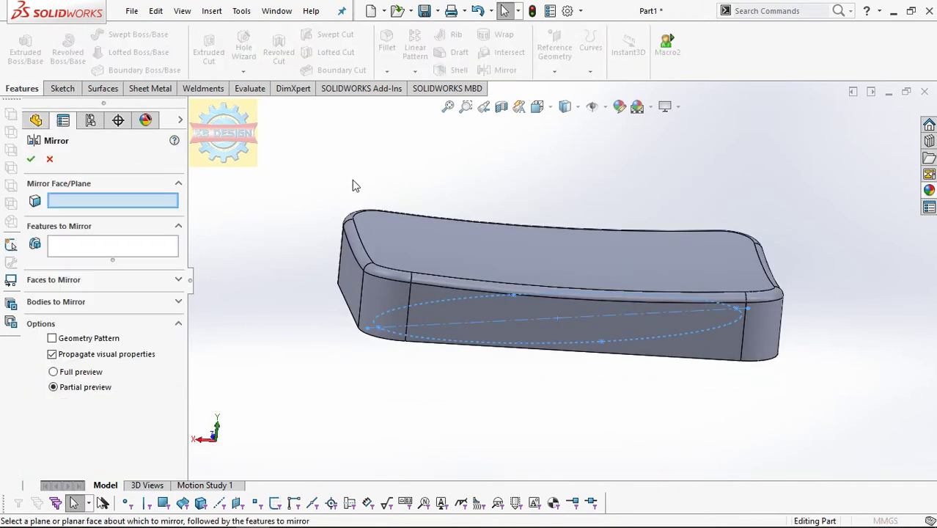
{"action": "left_click", "coordinate": [195, 109]}
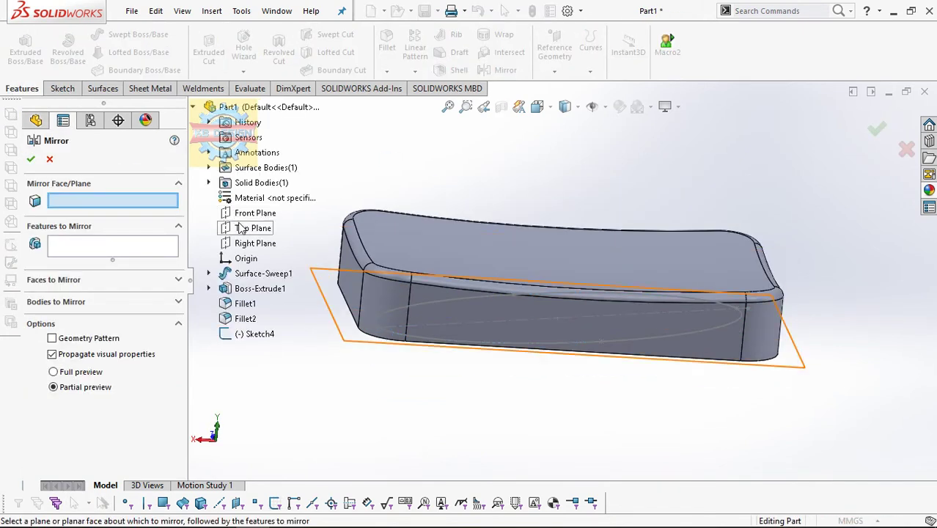
{"action": "left_click", "coordinate": [252, 228]}
{"action": "left_click", "coordinate": [165, 304]}
{"action": "left_click", "coordinate": [398, 269]}
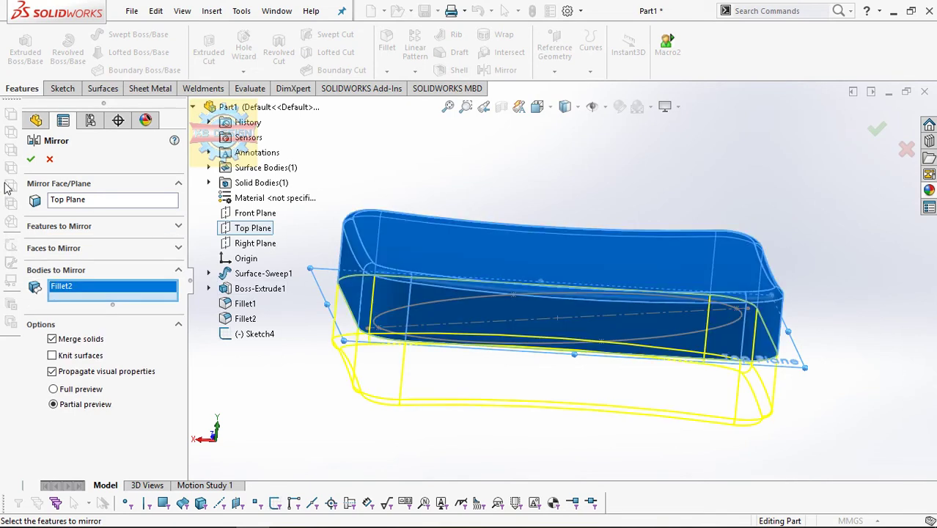
{"action": "left_click", "coordinate": [30, 158]}
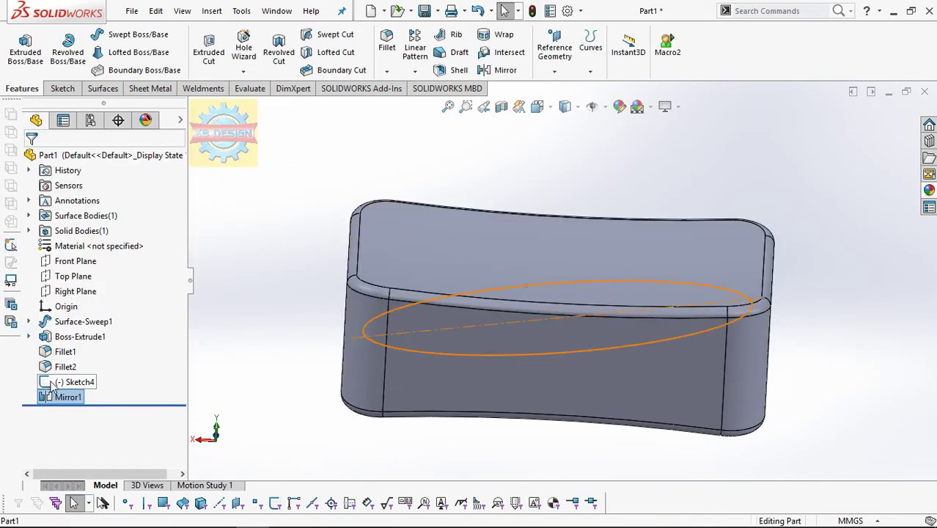
{"action": "left_click", "coordinate": [57, 382]}
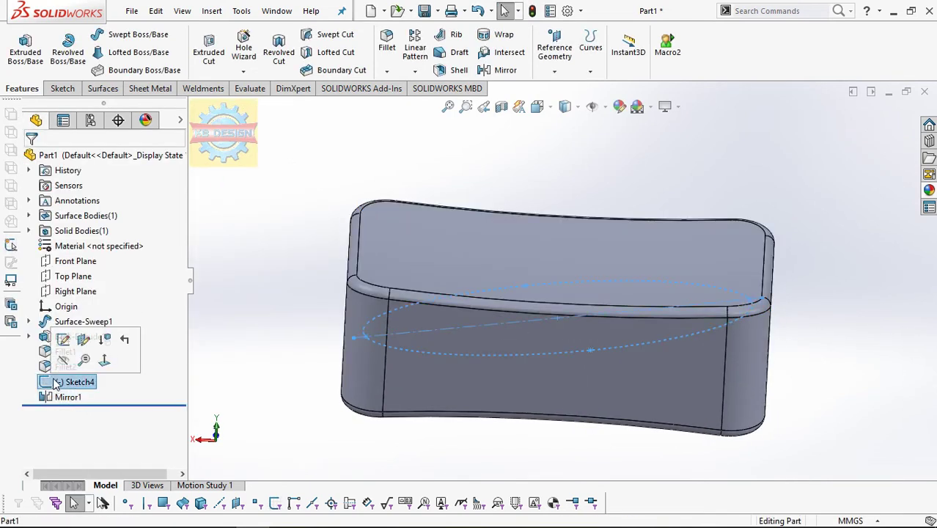
- Extrude Sketch4 1 mm starting from the bar's top face
{"action": "left_click", "coordinate": [26, 51]}
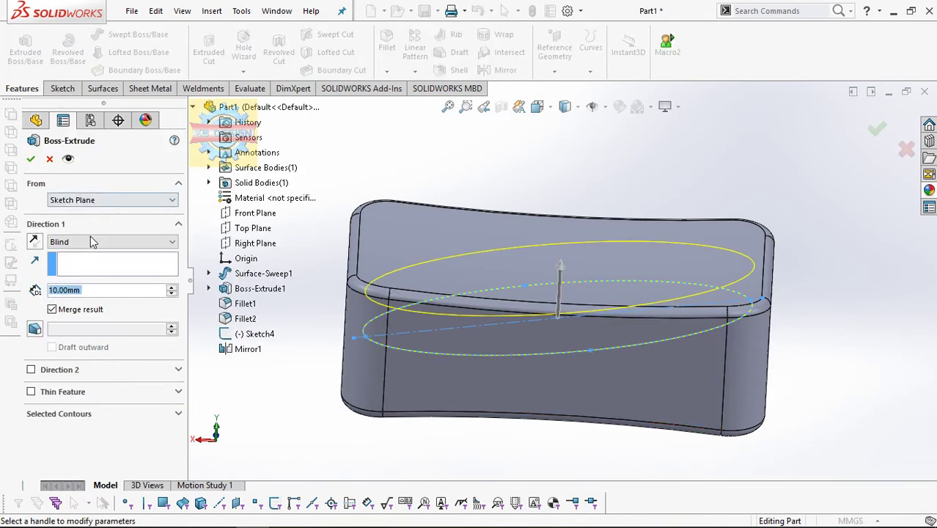
{"action": "left_click", "coordinate": [96, 200]}
{"action": "left_click", "coordinate": [96, 199]}
{"action": "left_click", "coordinate": [96, 200]}
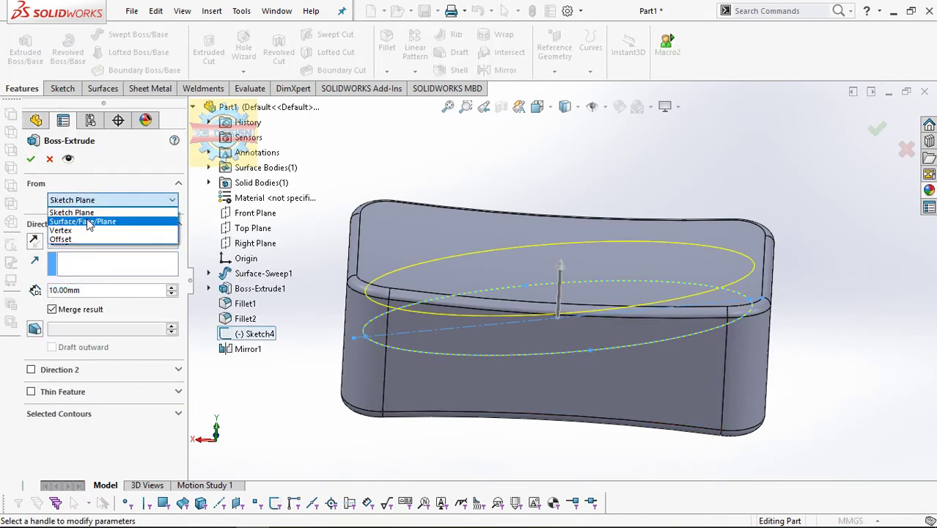
{"action": "left_click", "coordinate": [83, 215]}
{"action": "left_click", "coordinate": [378, 246]}
{"action": "double_click", "coordinate": [106, 311]}
{"action": "type", "text": "1"}
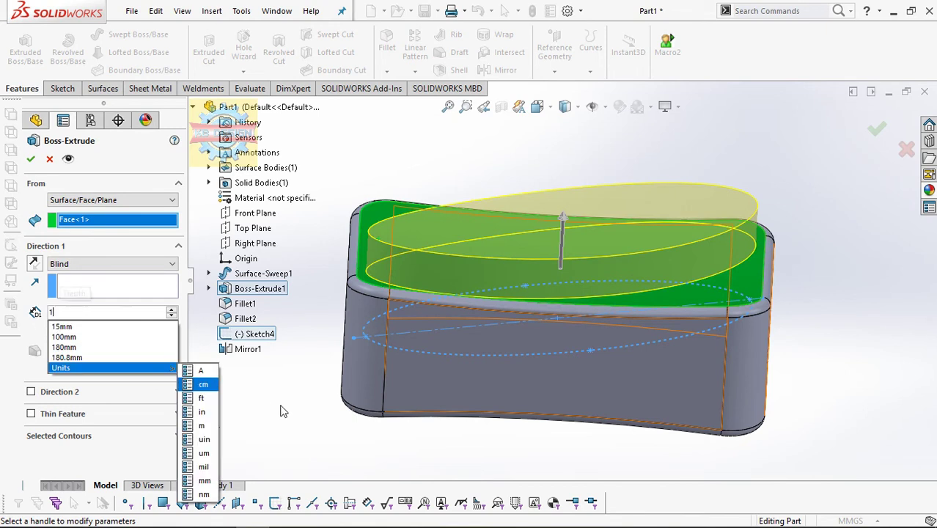
{"action": "key", "text": "Return"}
{"action": "left_click", "coordinate": [31, 159]}
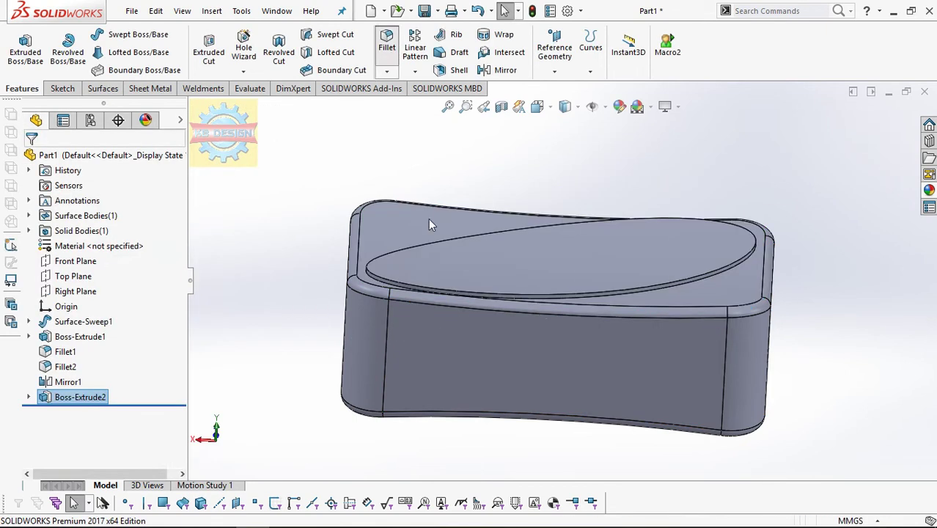
- Round the raised ellipse's top edge with a 2 mm fillet
{"action": "key", "text": "f"}
{"action": "left_click", "coordinate": [387, 285]}
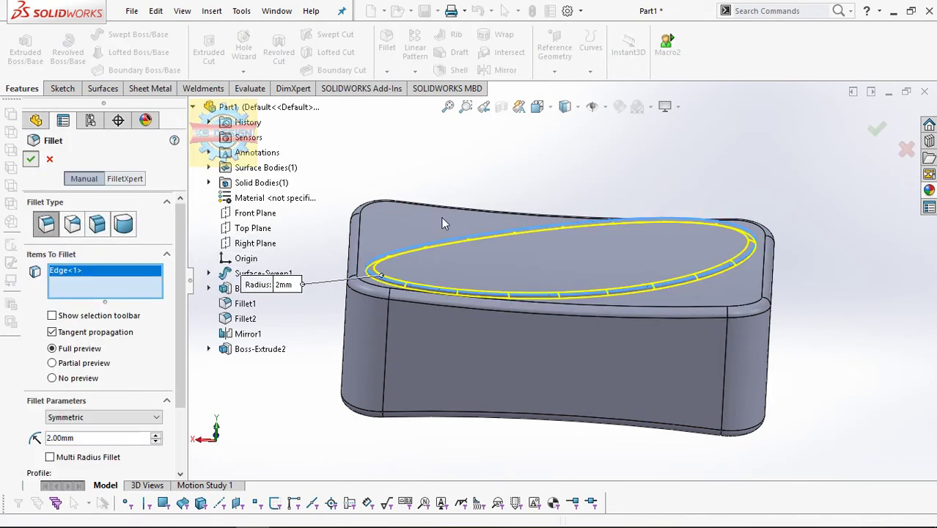
{"action": "key", "text": "Return"}
- Switch to Top view and open a new sketch on Top Plane
{"action": "key", "text": "space"}
{"action": "left_click", "coordinate": [518, 224]}
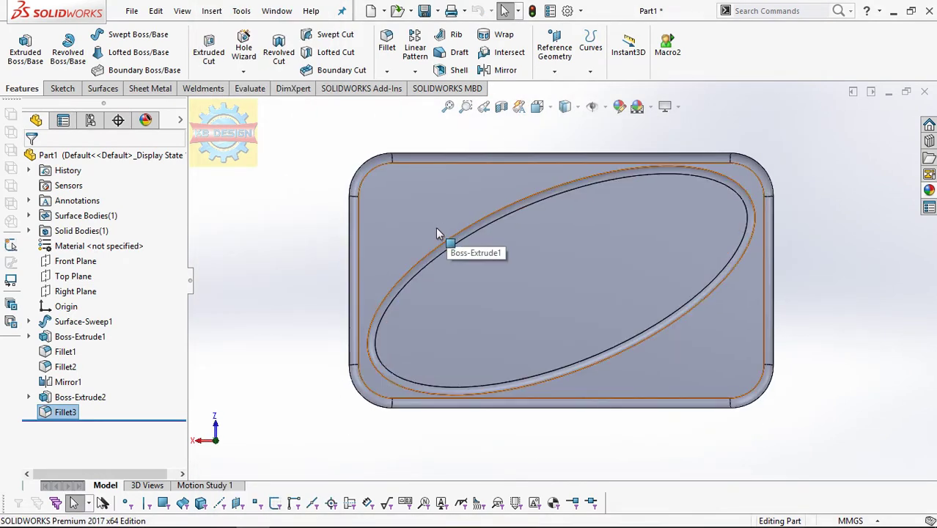
{"action": "left_click", "coordinate": [71, 277]}
{"action": "left_click", "coordinate": [82, 249]}
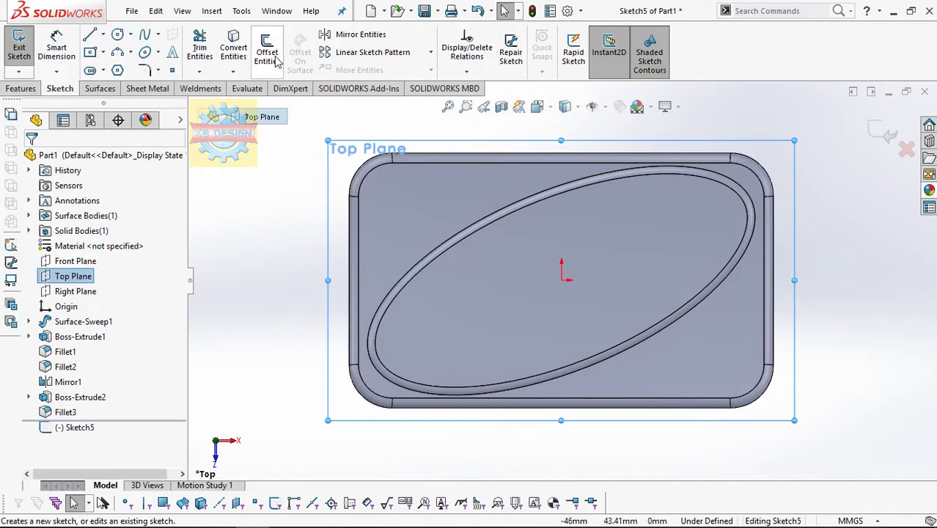
- Offset the raised ellipse edge 5 mm inward
{"action": "left_click", "coordinate": [268, 51]}
{"action": "left_click", "coordinate": [539, 230]}
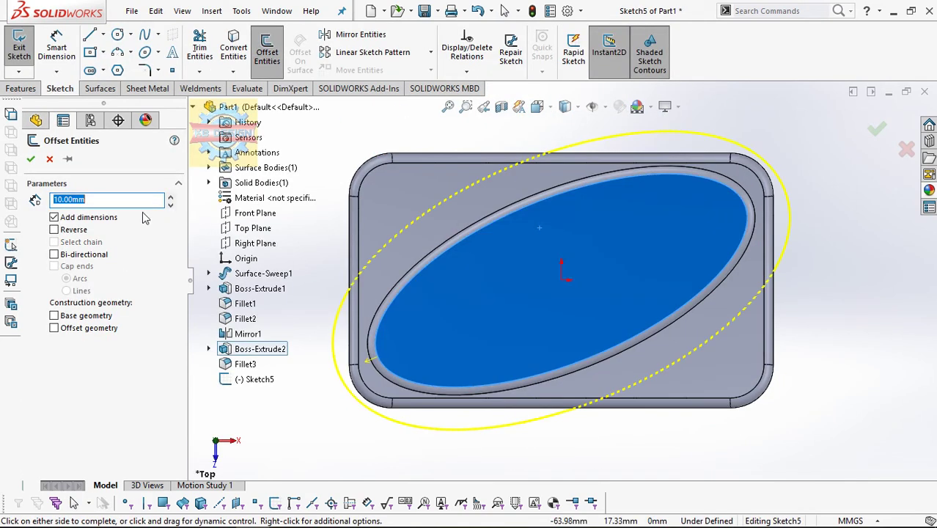
{"action": "left_click", "coordinate": [83, 231]}
{"action": "left_click", "coordinate": [31, 158]}
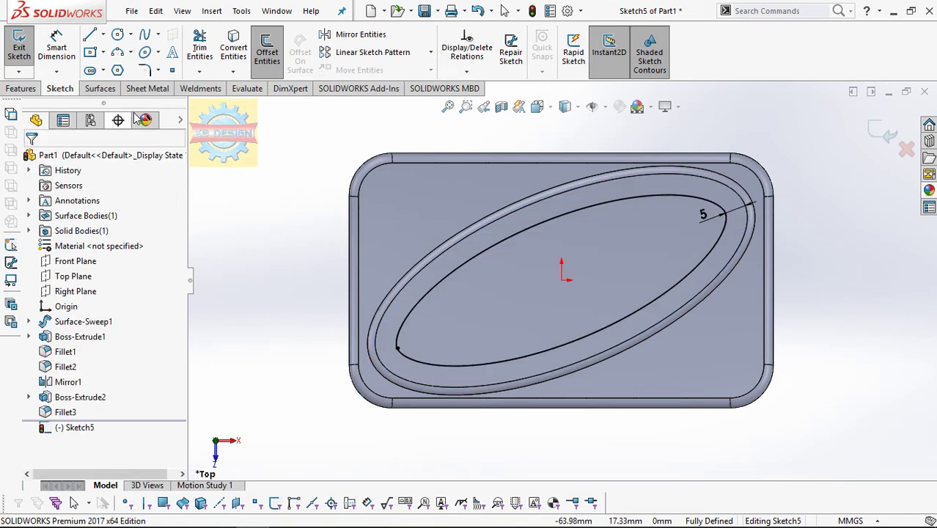
- Add a second inward offset of the raised ellipse edge at 6 mm
{"action": "left_click", "coordinate": [264, 58]}
{"action": "left_click", "coordinate": [476, 242]}
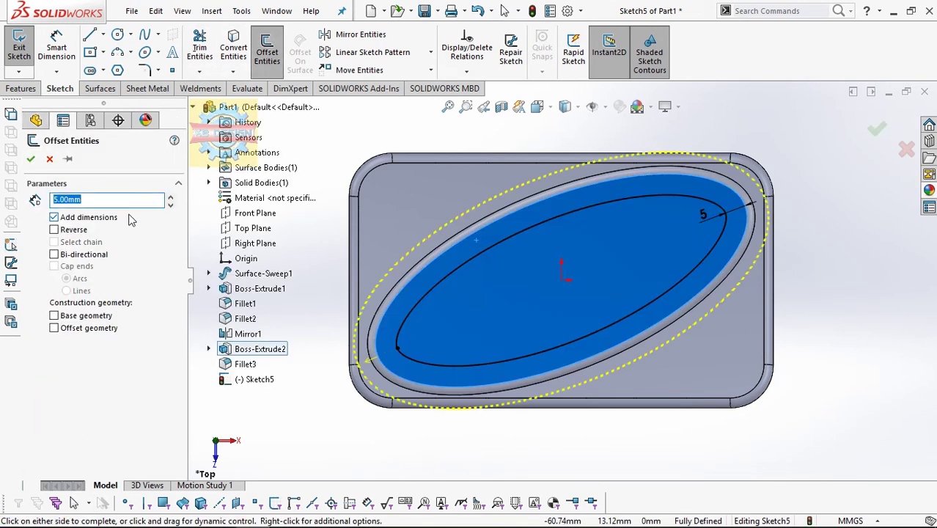
{"action": "type", "text": "6"}
{"action": "key", "text": "Return"}
{"action": "left_click", "coordinate": [53, 230]}
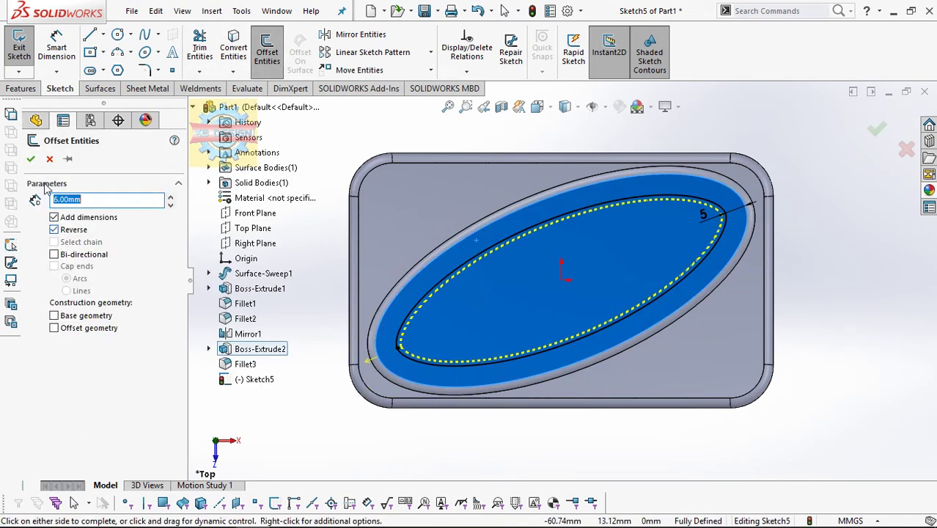
{"action": "left_click", "coordinate": [31, 158]}
{"action": "left_click", "coordinate": [24, 89]}
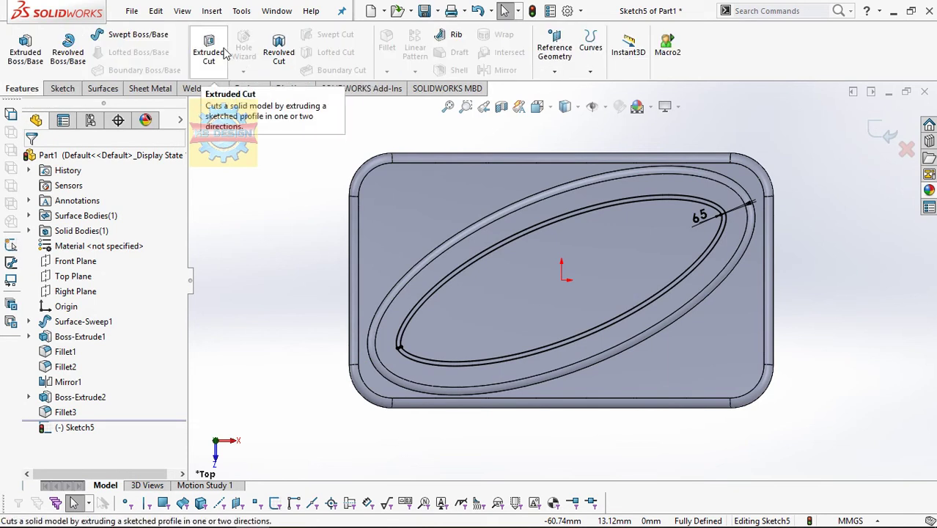
- Cut the ring starting 40 mm offset, ending 0.10 mm reverse-offset from the ellipse face
{"action": "left_click", "coordinate": [209, 52]}
{"action": "left_click", "coordinate": [95, 199]}
{"action": "left_click", "coordinate": [87, 240]}
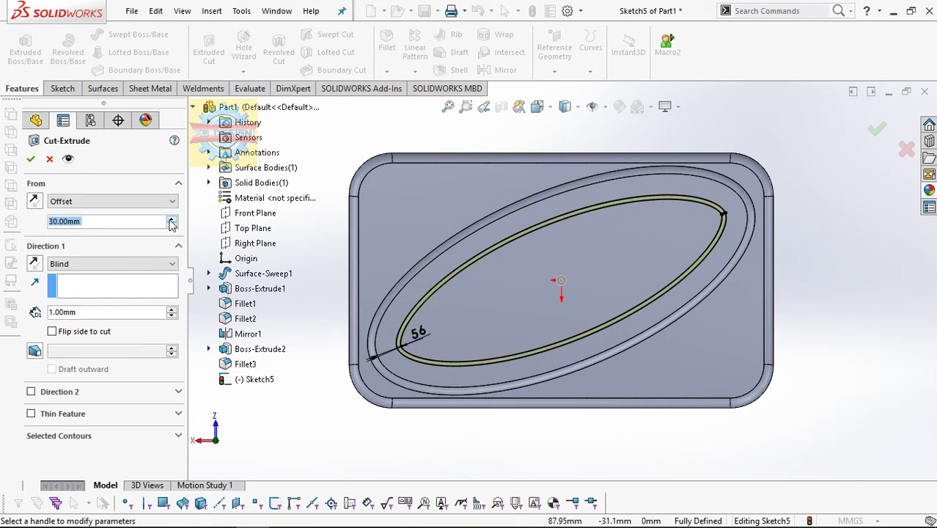
{"action": "left_click", "coordinate": [171, 222]}
{"action": "left_click", "coordinate": [121, 263]}
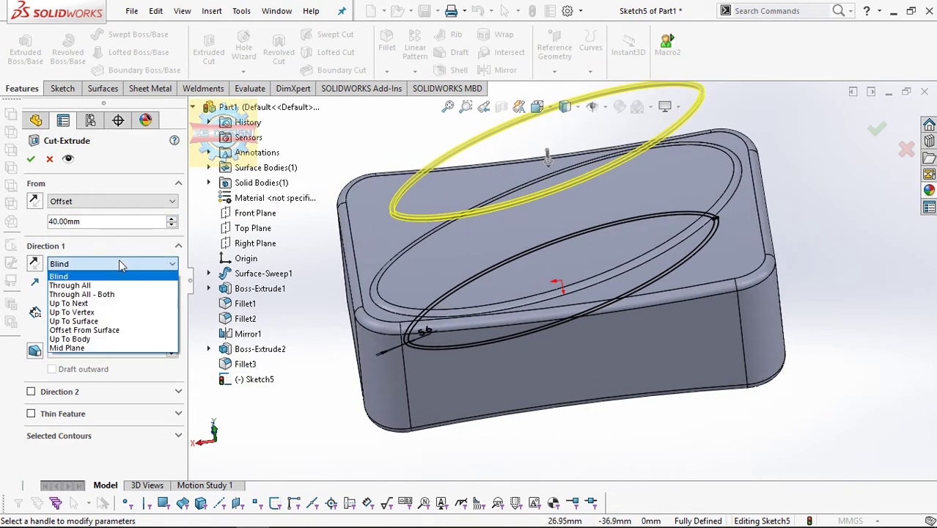
{"action": "left_click", "coordinate": [84, 330]}
{"action": "left_click", "coordinate": [449, 271]}
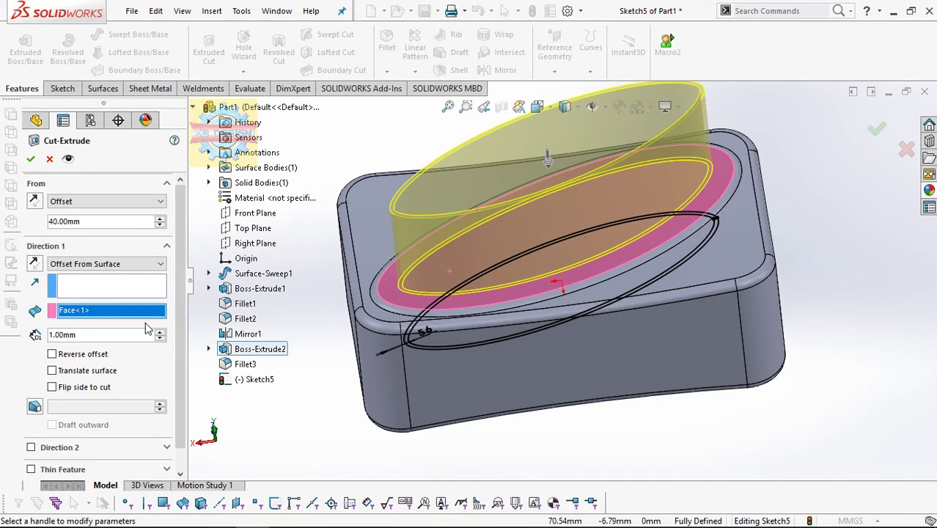
{"action": "type", "text": ".1"}
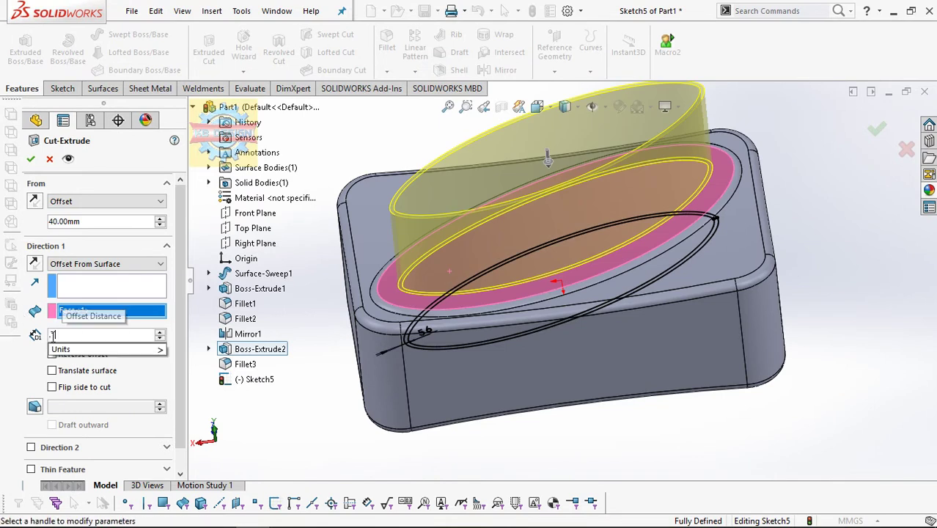
{"action": "left_click", "coordinate": [52, 355]}
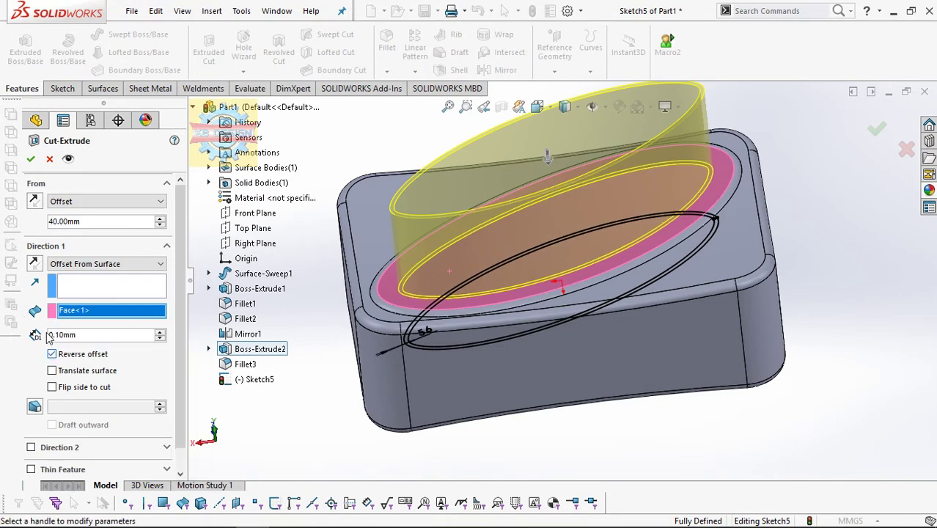
{"action": "left_click", "coordinate": [30, 159]}
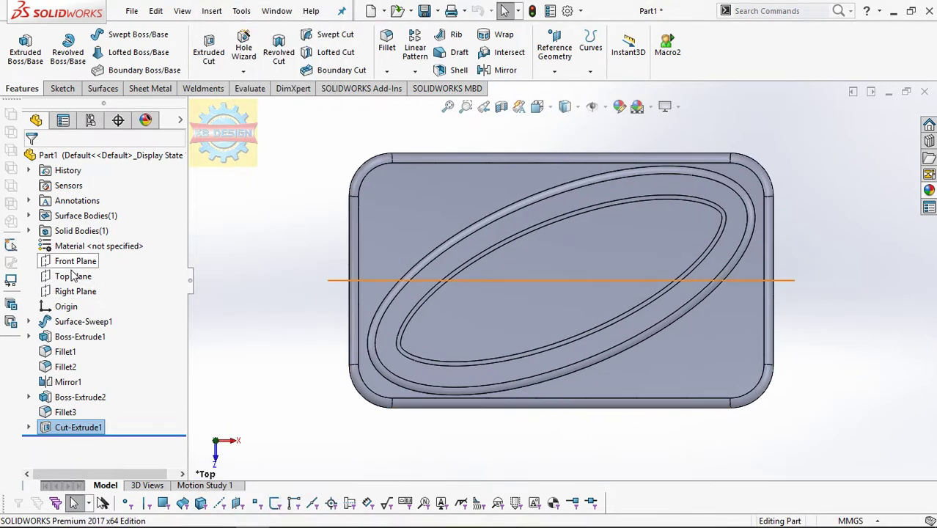
- Start a Top Plane sketch and enter the sketch text 'Lifebuoy'
{"action": "left_click", "coordinate": [72, 275]}
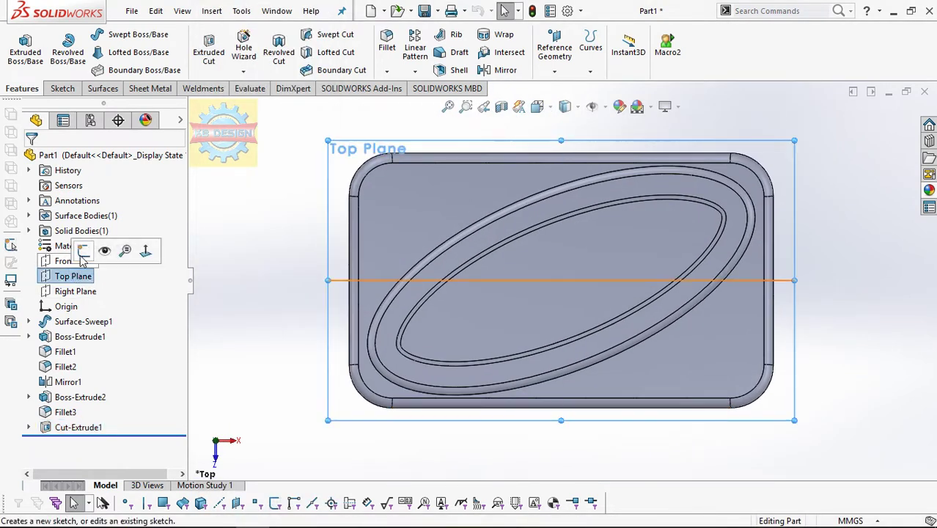
{"action": "left_click", "coordinate": [83, 251]}
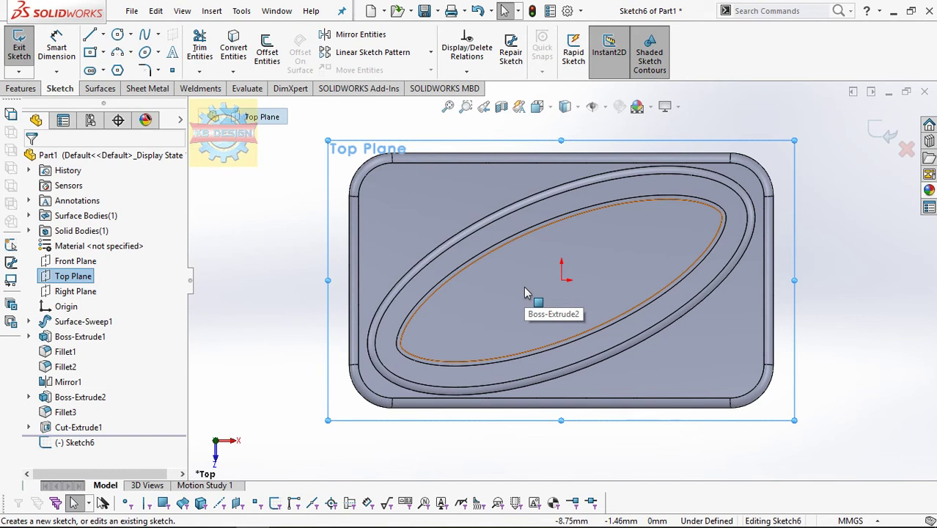
{"action": "left_click", "coordinate": [173, 52]}
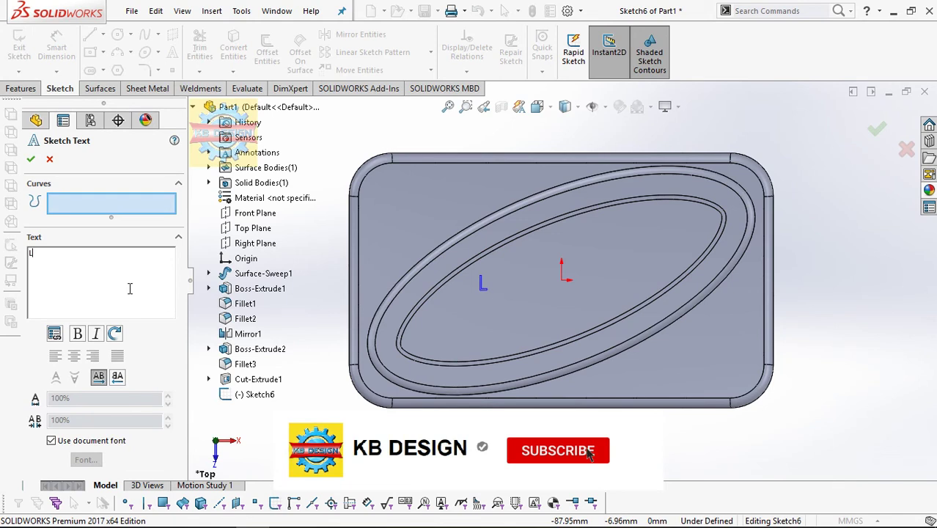
{"action": "type", "text": "ifebuoy"}
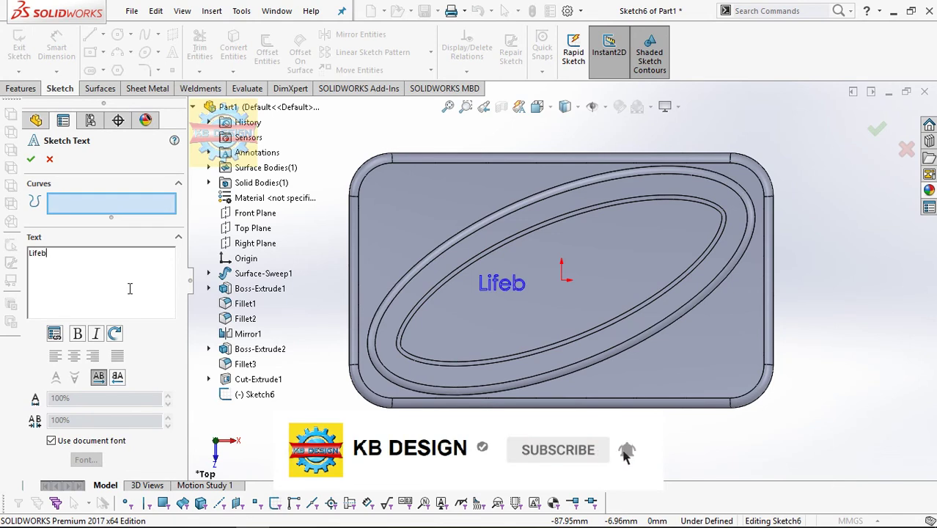
- Set the text to Century Gothic at a larger height instead of the document font
{"action": "left_click", "coordinate": [96, 444]}
{"action": "left_click", "coordinate": [86, 460]}
{"action": "left_click", "coordinate": [510, 223]}
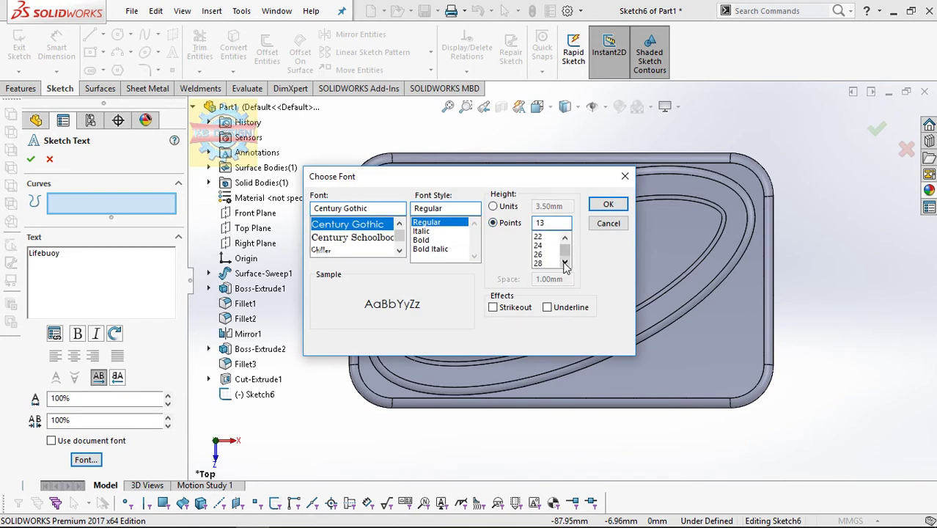
{"action": "left_click", "coordinate": [607, 204]}
{"action": "scroll", "coordinate": [609, 304], "scroll_direction": "down", "scroll_amount": 3}
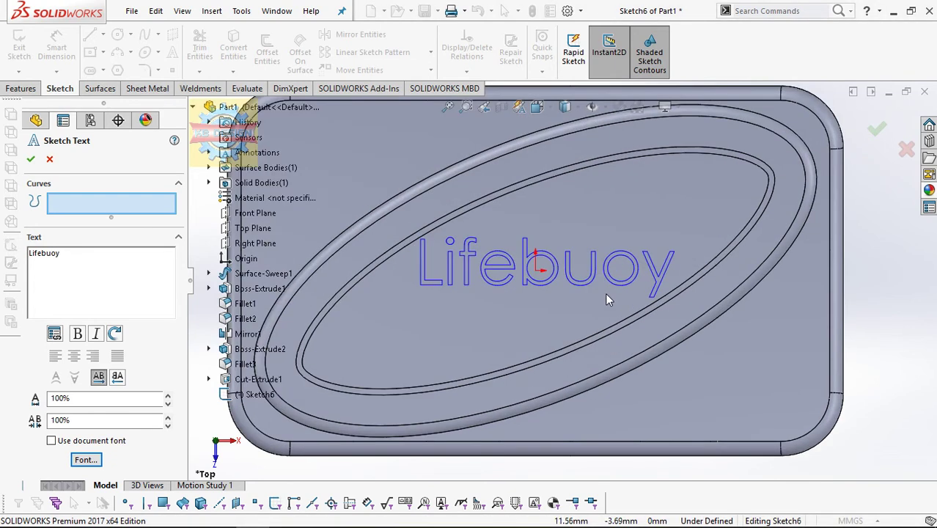
{"action": "scroll", "coordinate": [605, 292], "scroll_direction": "down", "scroll_amount": 2}
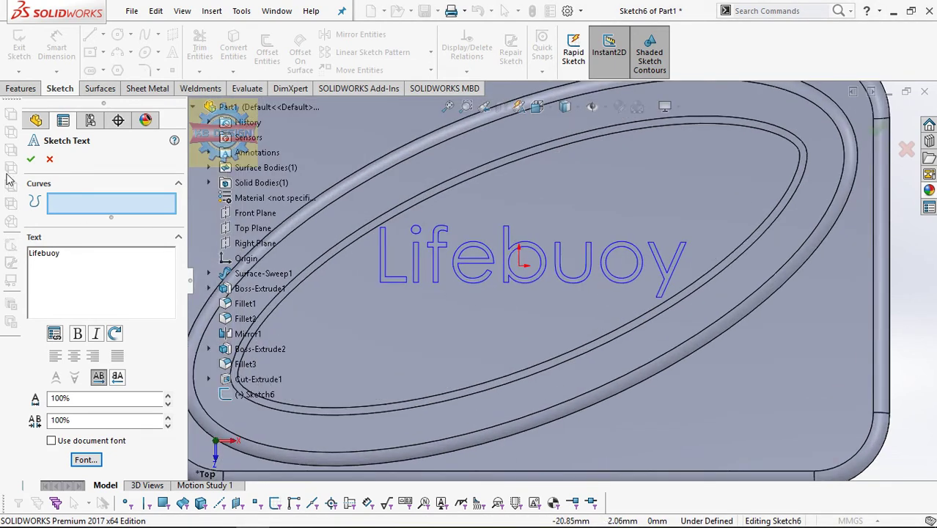
{"action": "left_click", "coordinate": [30, 161]}
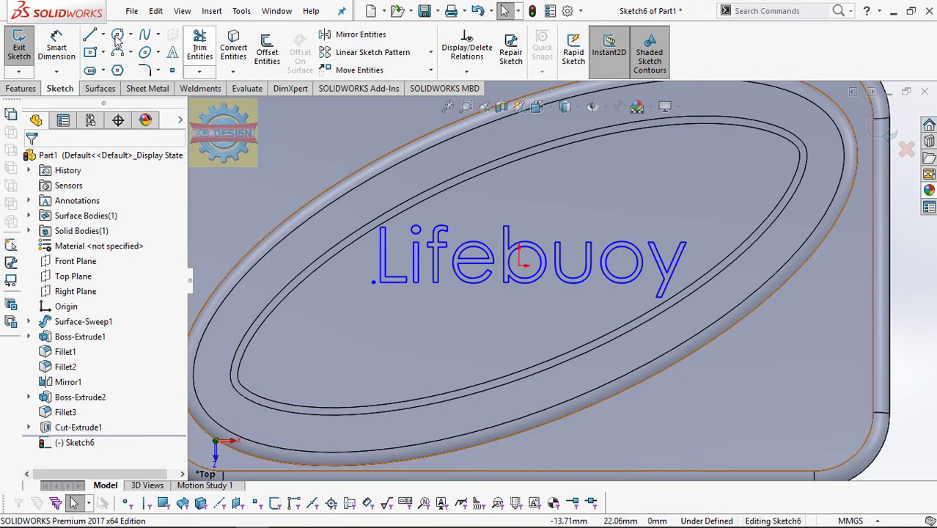
- Extrude the Lifebuoy text 0.5 mm Blind from the face inside the inner ellipse
{"action": "left_click", "coordinate": [20, 89]}
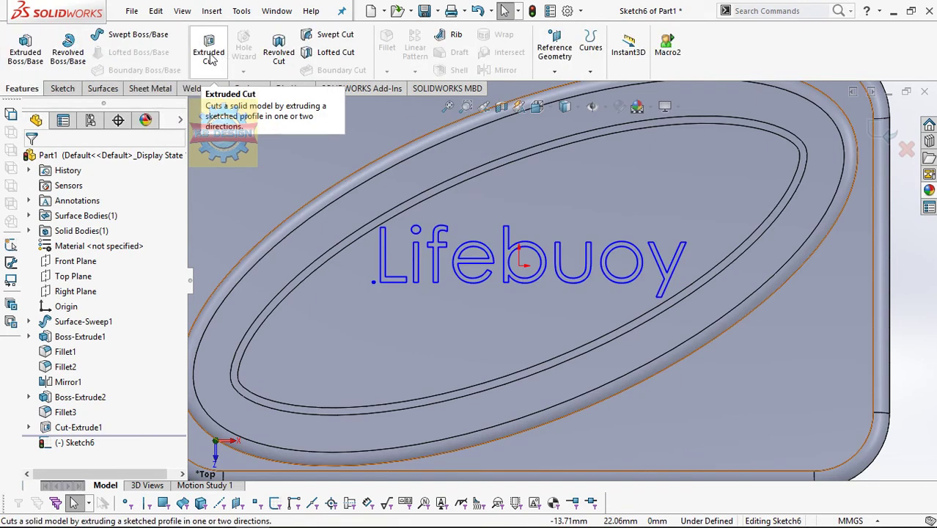
{"action": "left_click", "coordinate": [25, 49]}
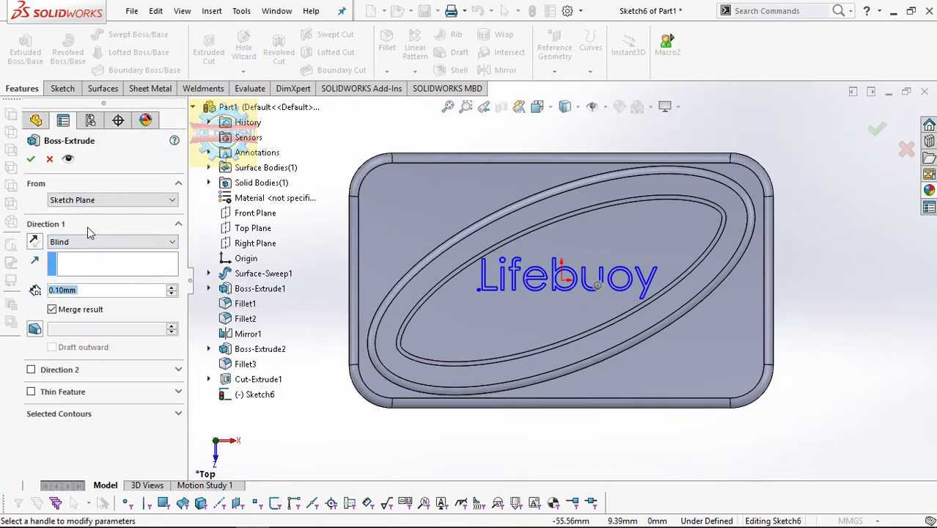
{"action": "left_click", "coordinate": [87, 240]}
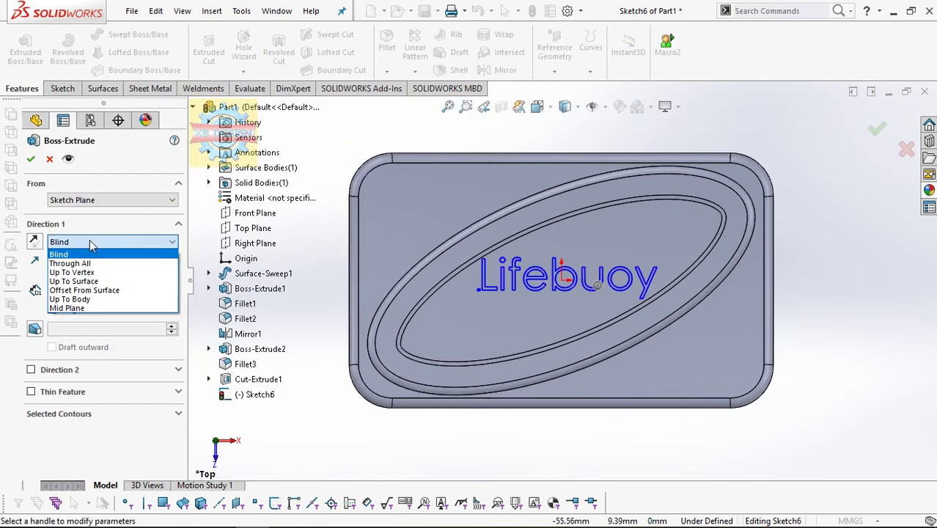
{"action": "left_click", "coordinate": [90, 240]}
{"action": "left_click", "coordinate": [110, 200]}
{"action": "left_click", "coordinate": [97, 217]}
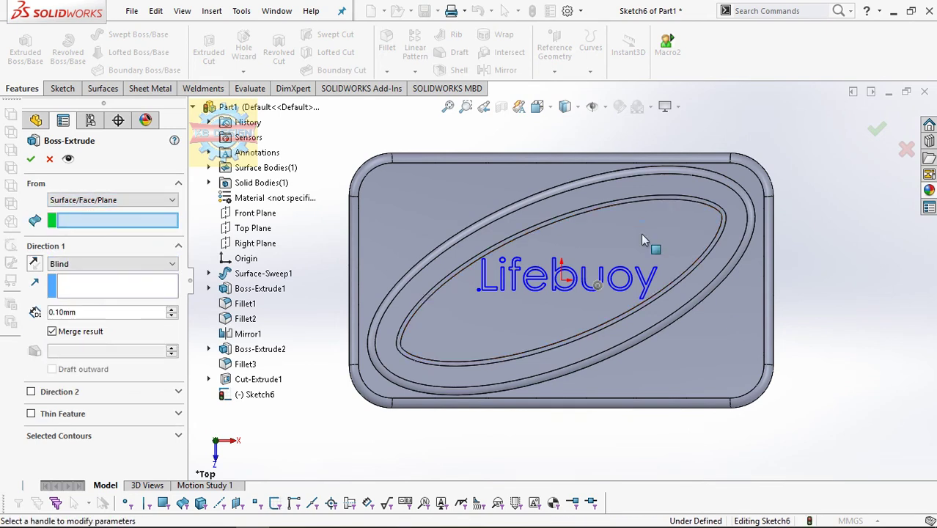
{"action": "left_click", "coordinate": [641, 233]}
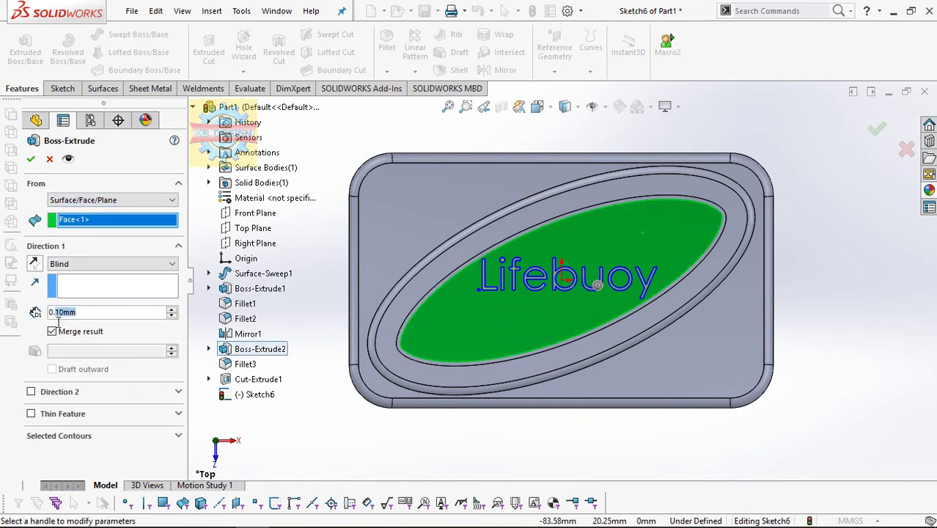
{"action": "type", "text": "0.5"}
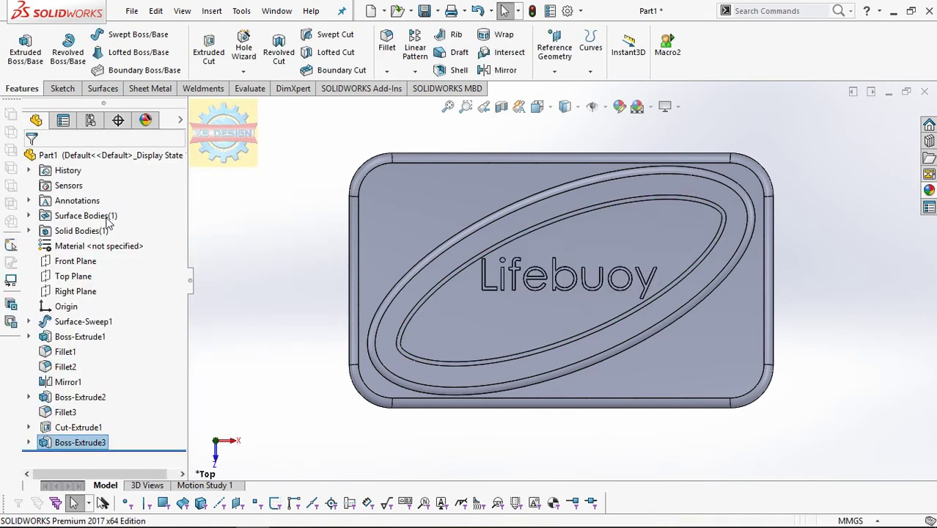
- On a new Top Plane sketch, draw a five-line stepped profile above the lettering
{"action": "left_click", "coordinate": [72, 276]}
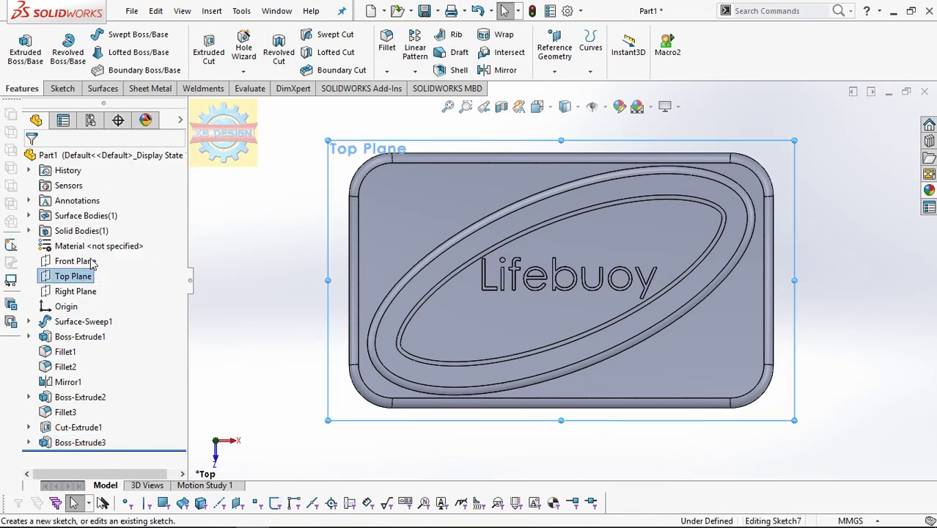
{"action": "left_click", "coordinate": [97, 259]}
{"action": "left_click", "coordinate": [90, 35]}
{"action": "left_click", "coordinate": [524, 251]}
{"action": "left_click", "coordinate": [577, 251]}
{"action": "left_click", "coordinate": [577, 208]}
{"action": "left_click", "coordinate": [627, 207]}
{"action": "left_click", "coordinate": [627, 250]}
{"action": "double_click", "coordinate": [668, 250]}
{"action": "left_click", "coordinate": [466, 71]}
- Select the profile's horizontal and vertical segments to add relations
{"action": "left_click", "coordinate": [485, 117]}
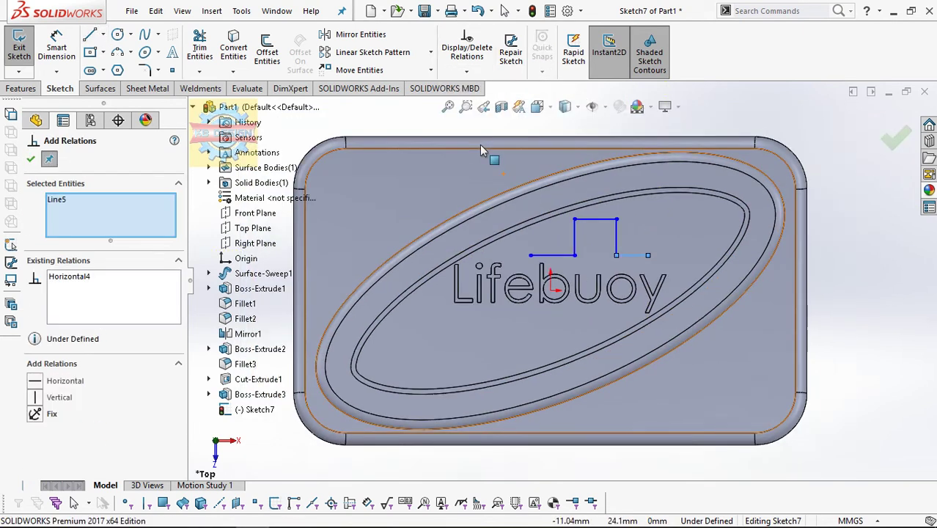
{"action": "left_click", "coordinate": [551, 255]}
{"action": "left_click", "coordinate": [575, 238]}
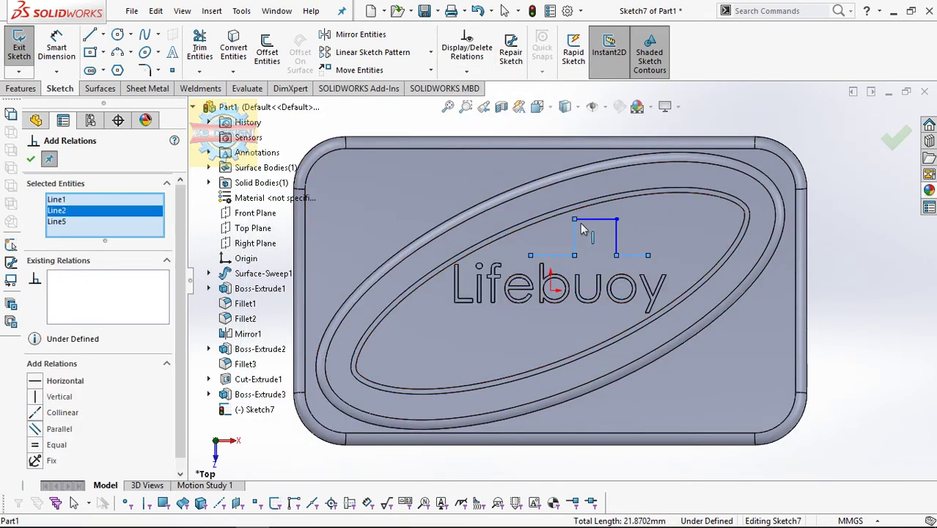
{"action": "left_click", "coordinate": [595, 220]}
{"action": "left_click", "coordinate": [616, 236]}
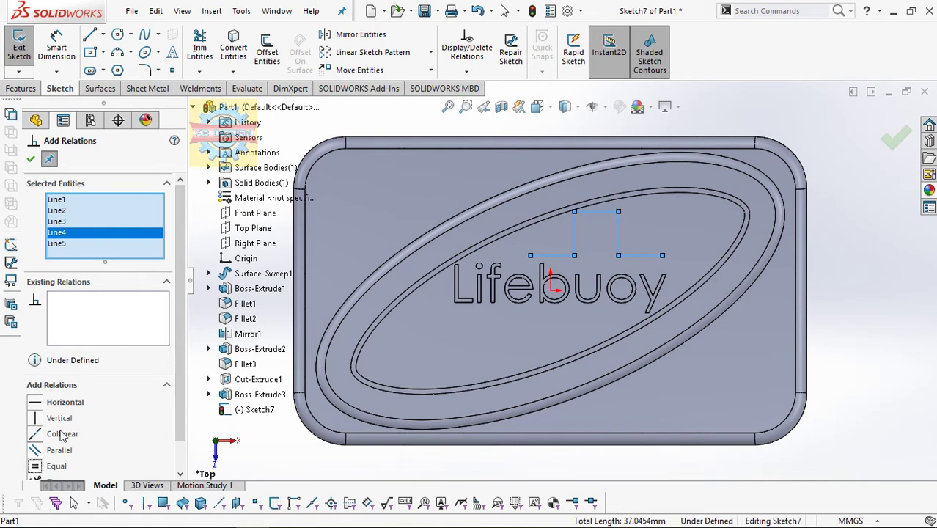
- Dimension the right horizontal segment to 7 mm
{"action": "left_click", "coordinate": [36, 467]}
{"action": "left_click", "coordinate": [652, 259]}
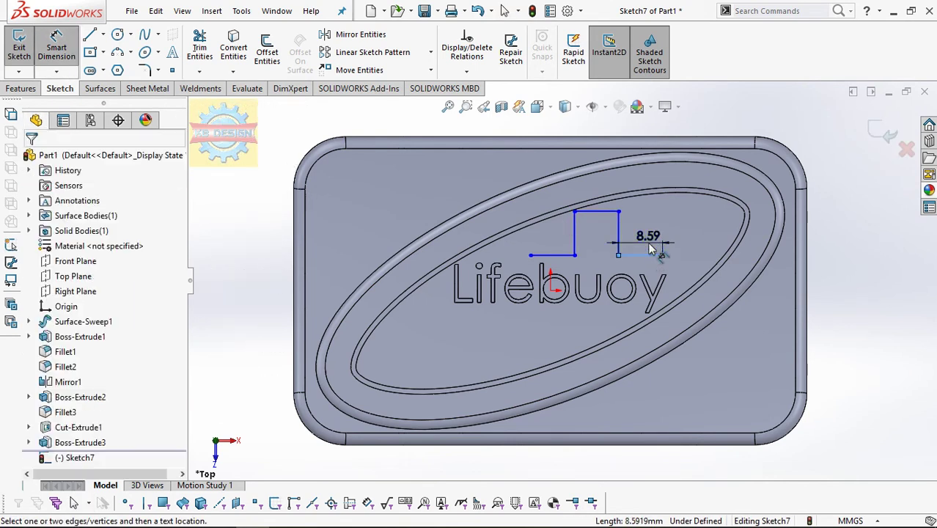
{"action": "left_click", "coordinate": [650, 248]}
{"action": "type", "text": "7"}
{"action": "key", "text": "Return"}
{"action": "scroll", "coordinate": [655, 253], "scroll_direction": "down", "scroll_amount": 2}
{"action": "key", "text": "Escape"}
{"action": "scroll", "coordinate": [660, 246], "scroll_direction": "down", "scroll_amount": 2}
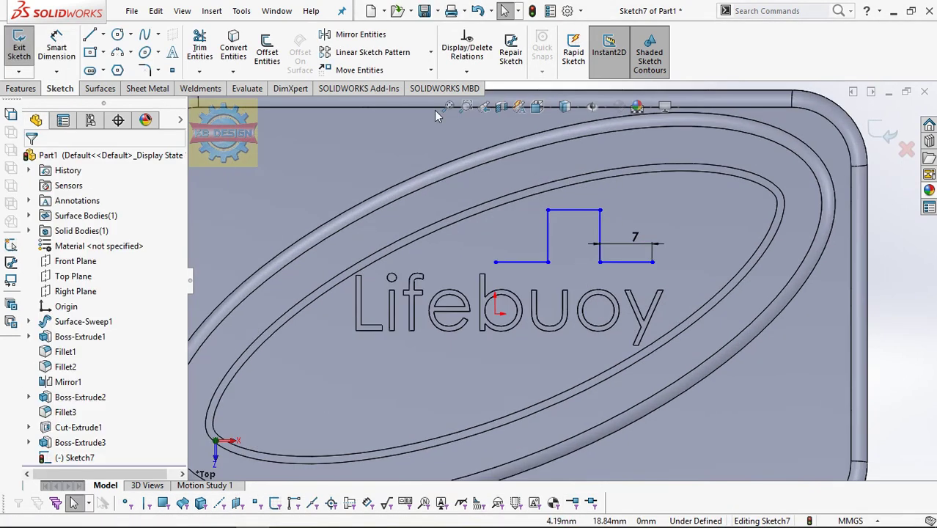
{"action": "left_click", "coordinate": [268, 58]}
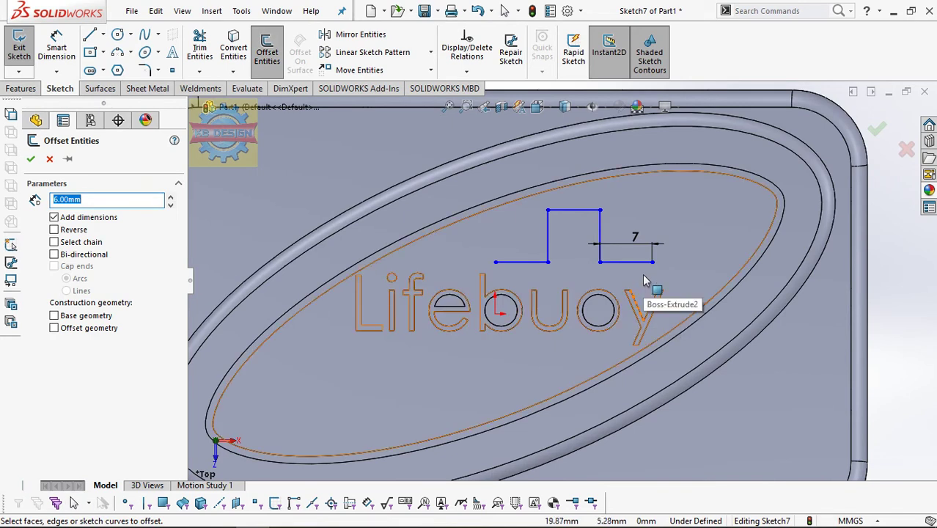
- Offset the outline chain 1 mm, close both ends with lines, and shift it over the text
{"action": "left_click", "coordinate": [624, 263]}
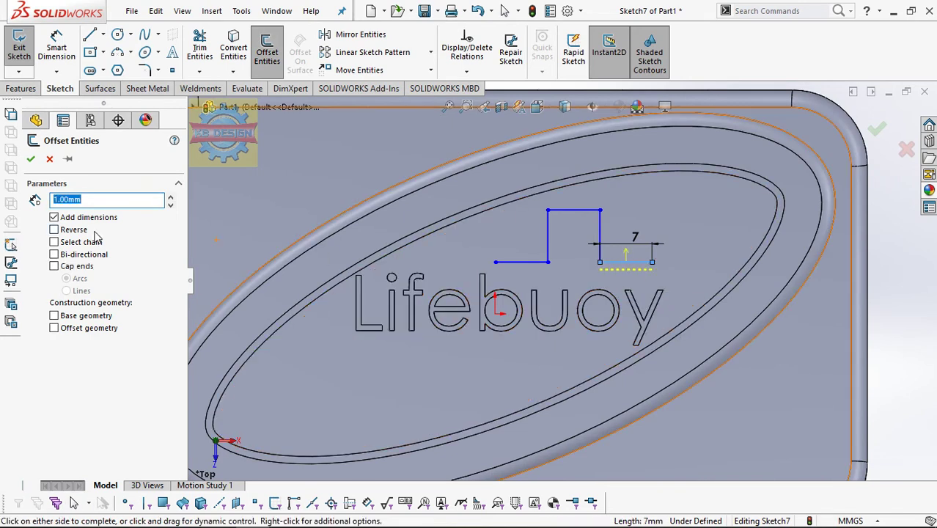
{"action": "left_click", "coordinate": [54, 242]}
{"action": "left_click", "coordinate": [30, 159]}
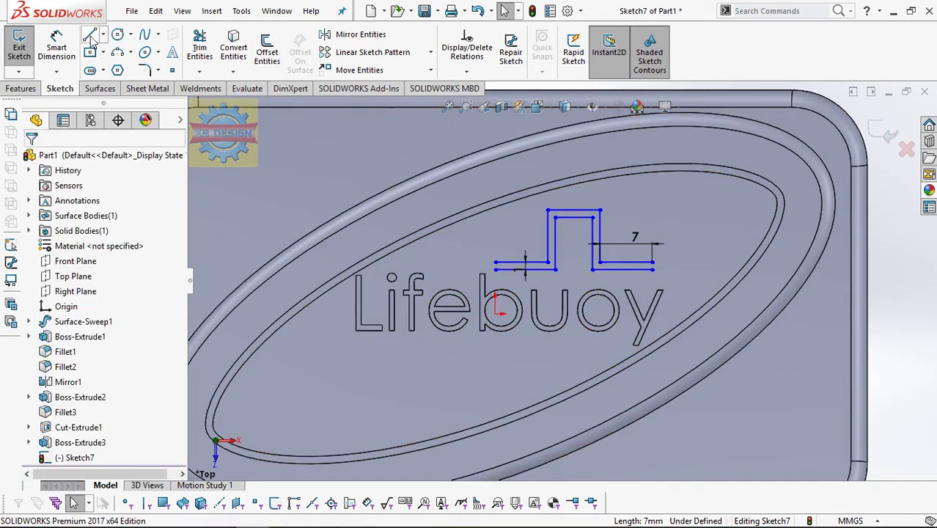
{"action": "left_click", "coordinate": [89, 35]}
{"action": "left_click_drag", "start_coordinate": [495, 263], "coordinate": [495, 270]}
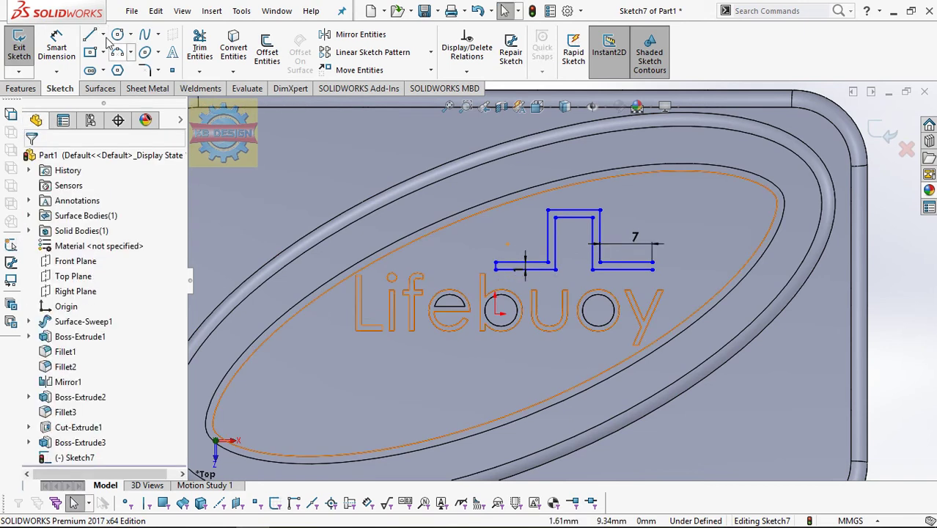
{"action": "left_click", "coordinate": [652, 270]}
{"action": "key", "text": "Escape"}
{"action": "left_click_drag", "start_coordinate": [651, 270], "coordinate": [598, 277]}
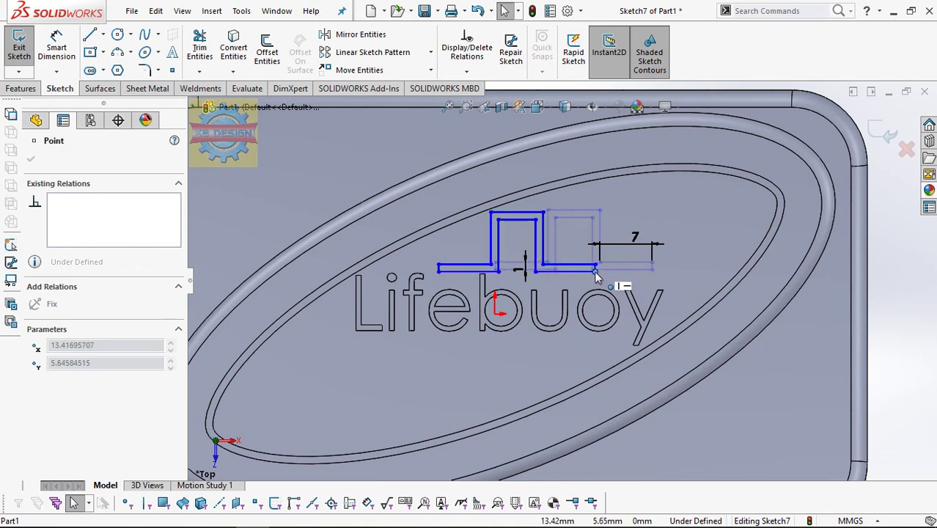
{"action": "left_click_drag", "start_coordinate": [596, 275], "coordinate": [596, 273]}
{"action": "key", "text": "Escape"}
- Draw a horizontal centerline from the origin to past the letter y
{"action": "left_click", "coordinate": [103, 35]}
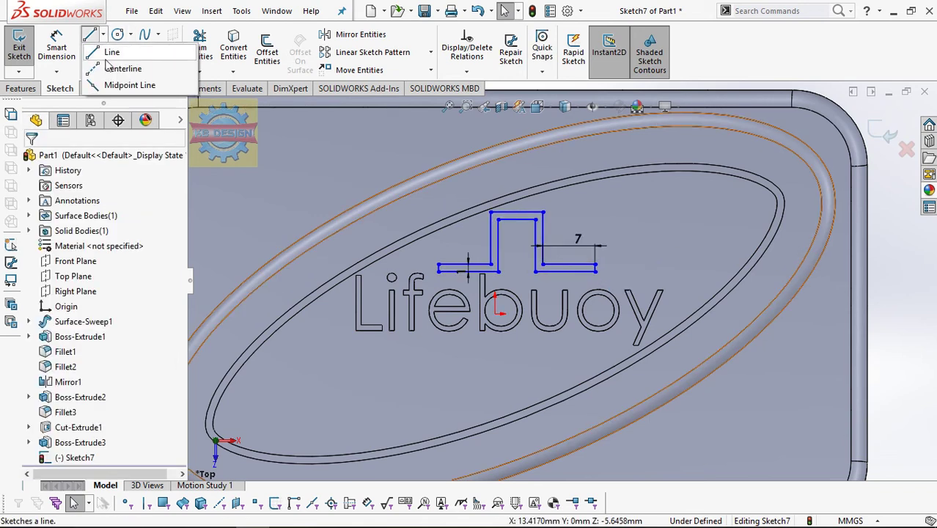
{"action": "left_click", "coordinate": [111, 68]}
{"action": "left_click", "coordinate": [496, 313]}
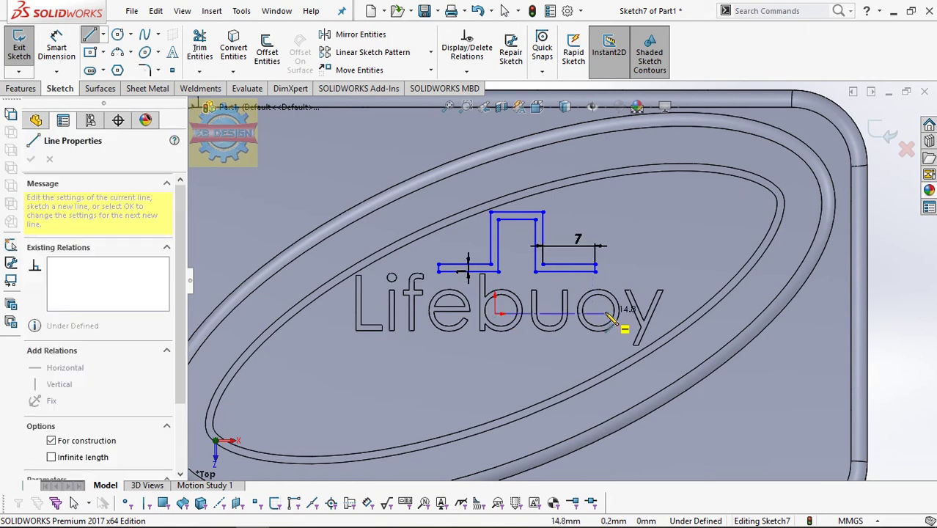
{"action": "left_click", "coordinate": [663, 314]}
{"action": "key", "text": "Escape"}
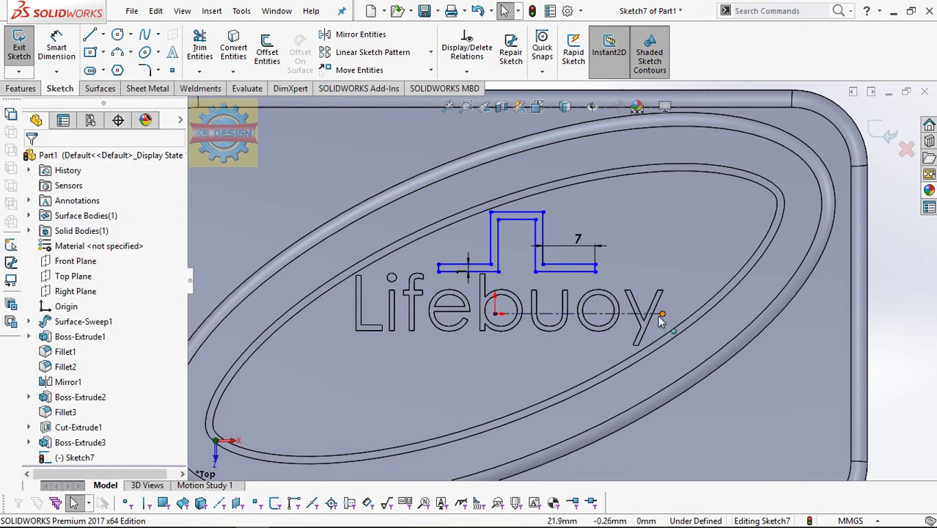
{"action": "scroll", "coordinate": [661, 320], "scroll_direction": "up", "scroll_amount": 2}
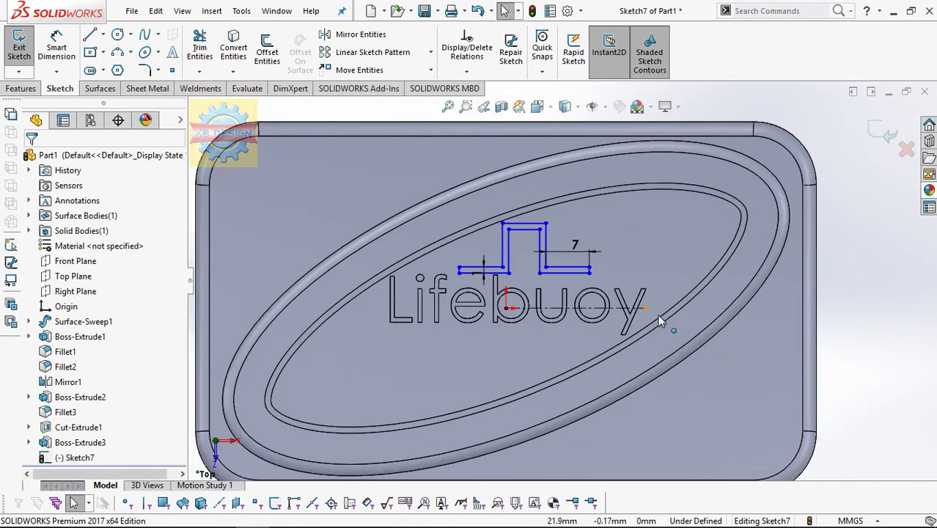
{"action": "scroll", "coordinate": [655, 293], "scroll_direction": "down", "scroll_amount": 2}
- Mirror the twelve outline lines about the centerline to form the cross, then exit the sketch
{"action": "left_click", "coordinate": [357, 35]}
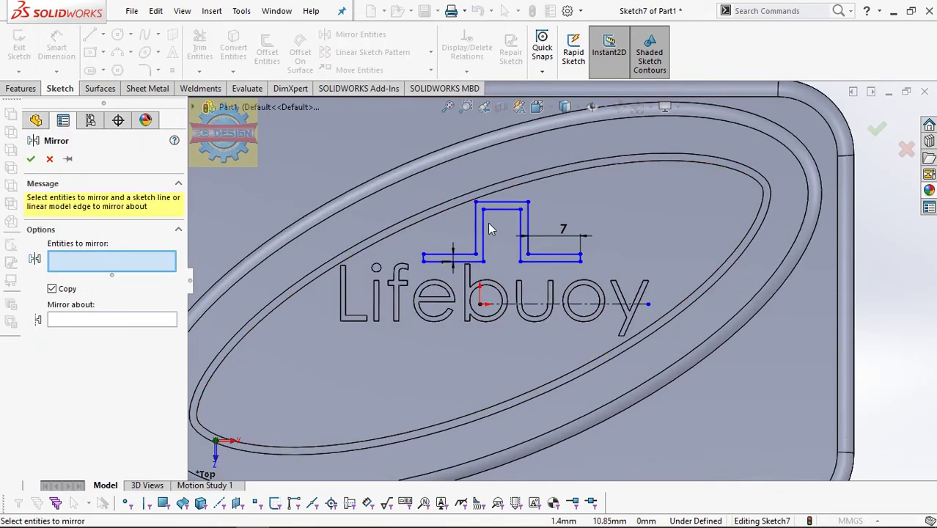
{"action": "left_click_drag", "start_coordinate": [356, 148], "coordinate": [614, 272]}
{"action": "left_click", "coordinate": [145, 441]}
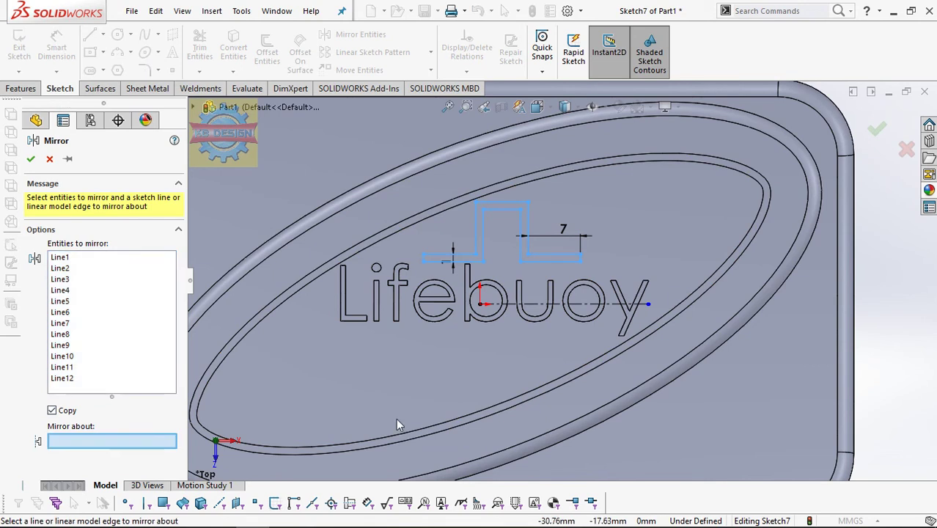
{"action": "left_click", "coordinate": [500, 315]}
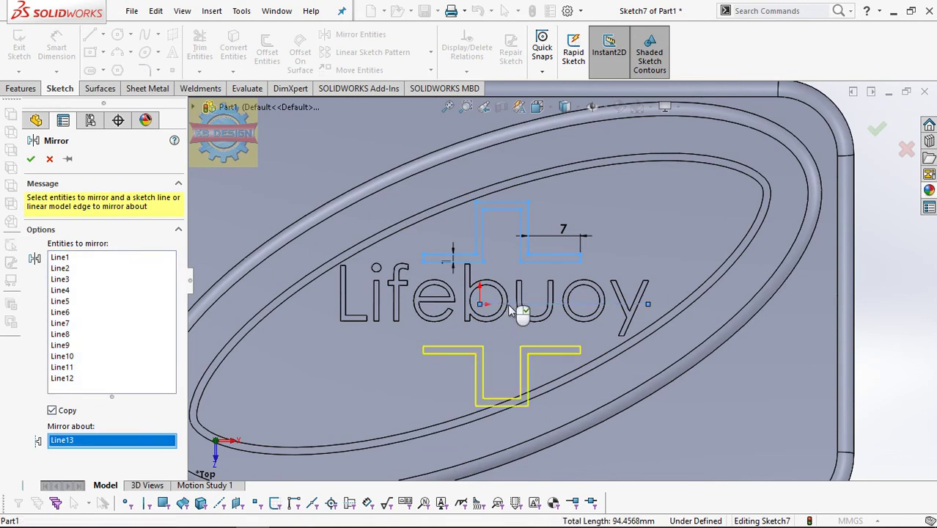
{"action": "left_click", "coordinate": [31, 158]}
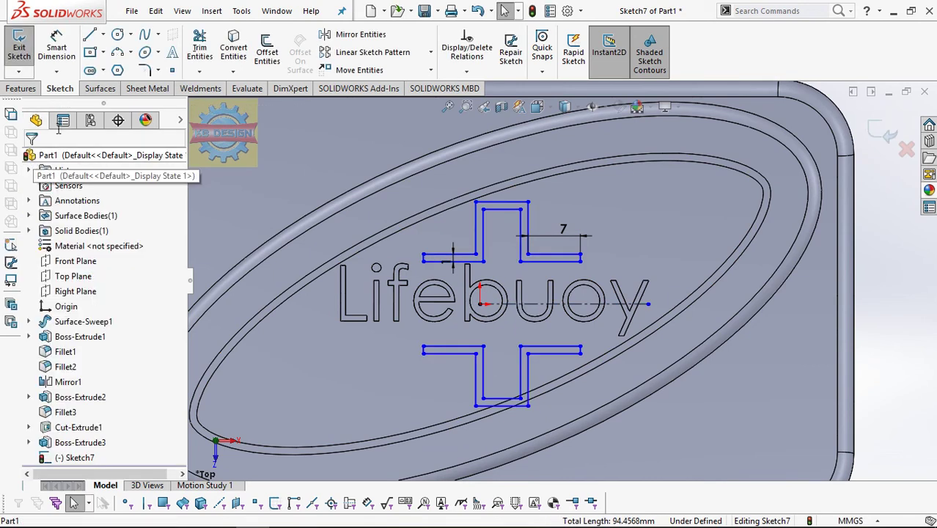
{"action": "left_click", "coordinate": [19, 47]}
- Reposition the loose point beside the L in the Lifebuoy text sketch (Sketch6)
{"action": "left_click", "coordinate": [90, 461]}
{"action": "scroll", "coordinate": [437, 309], "scroll_direction": "down", "scroll_amount": 3}
{"action": "scroll", "coordinate": [475, 301], "scroll_direction": "down", "scroll_amount": 3}
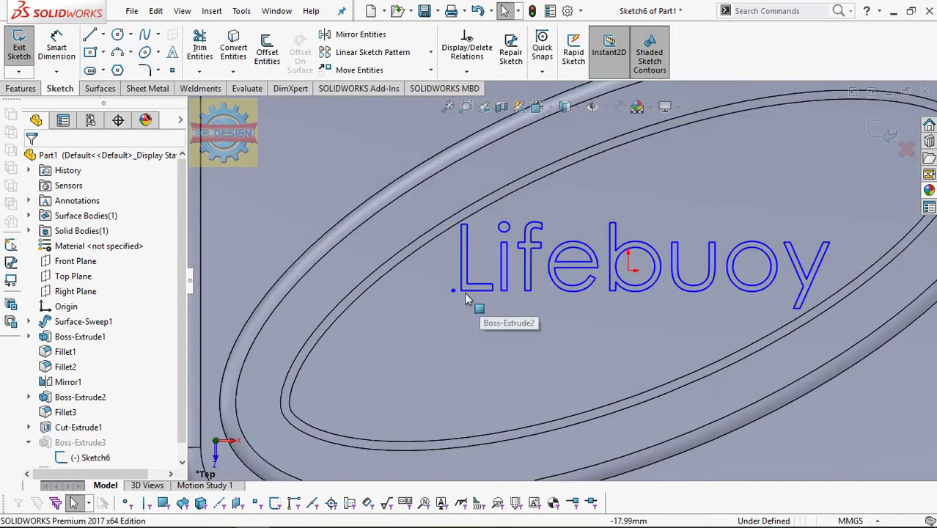
{"action": "left_click_drag", "start_coordinate": [452, 291], "coordinate": [447, 305]}
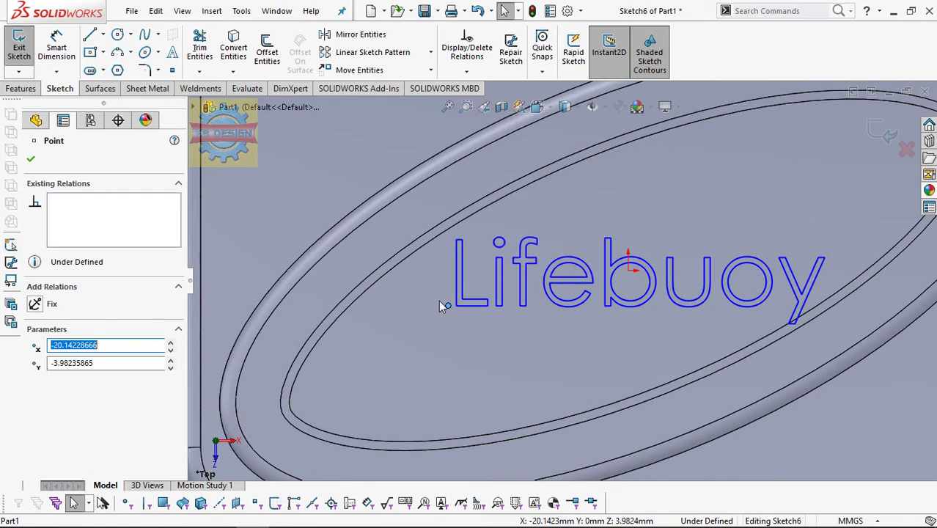
{"action": "left_click_drag", "start_coordinate": [440, 305], "coordinate": [442, 298]}
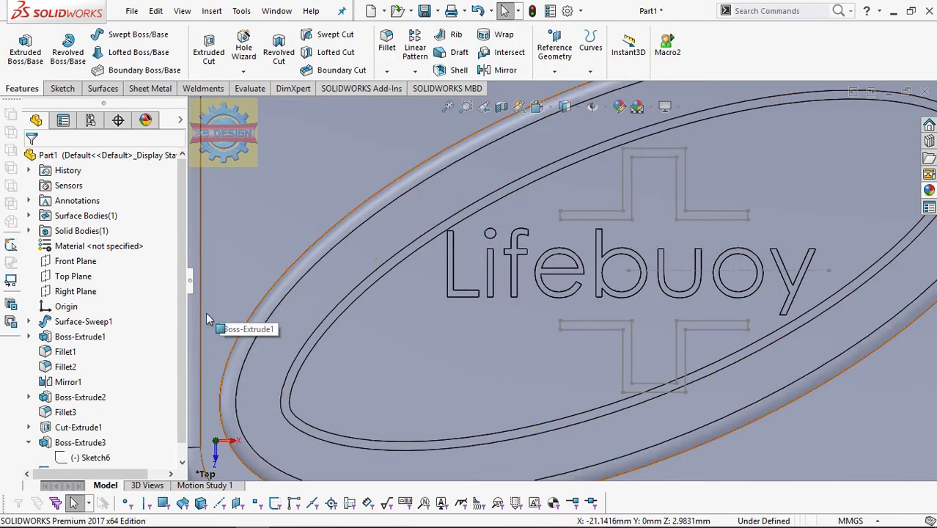
- Edit Sketch7 and drag a cross corner point to enlarge the cross outline
{"action": "scroll", "coordinate": [110, 403], "scroll_direction": "down", "scroll_amount": 1}
{"action": "left_click", "coordinate": [79, 457]}
{"action": "left_click", "coordinate": [98, 410]}
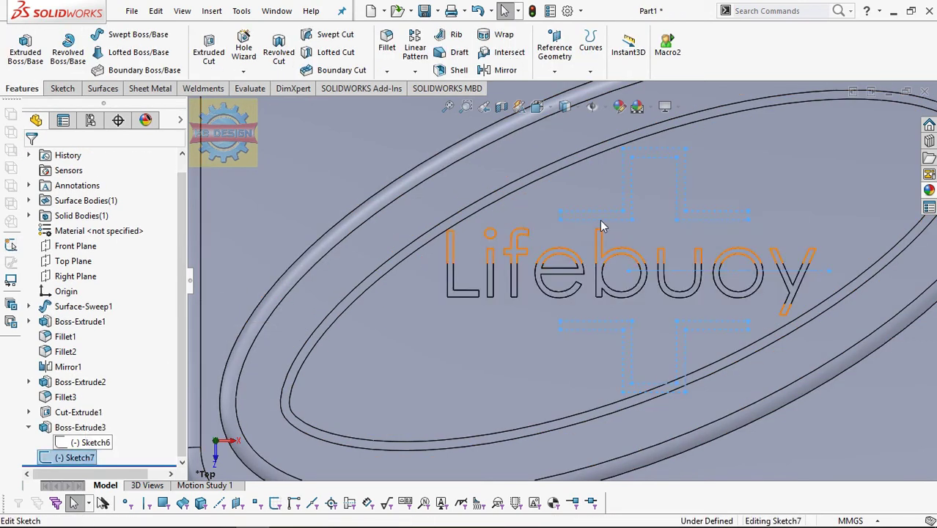
{"action": "left_click_drag", "start_coordinate": [561, 224], "coordinate": [532, 231]}
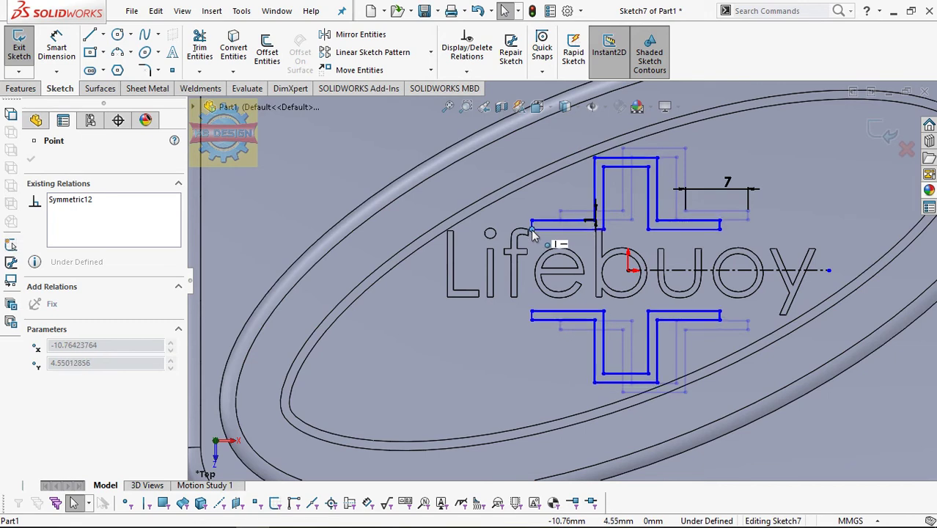
{"action": "key", "text": "Escape"}
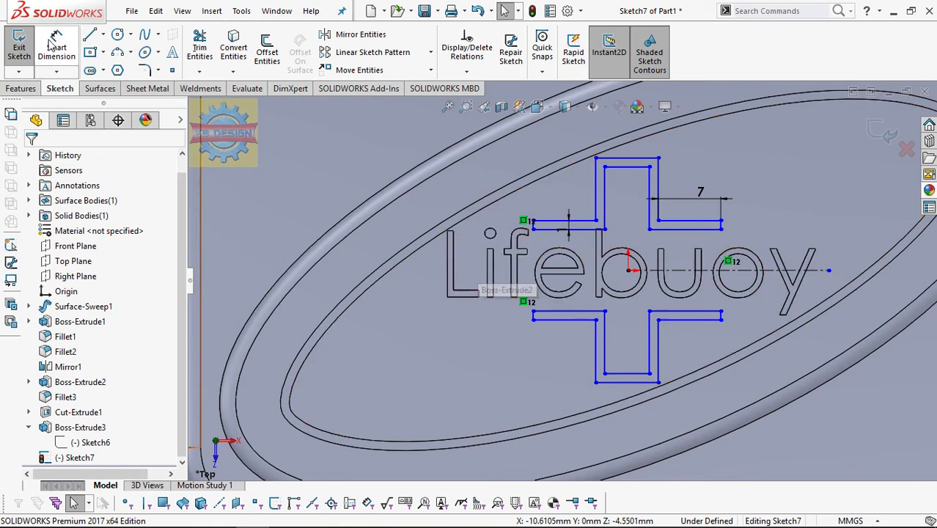
- Start an Extruded Cut from the cross sketch, beginning at a 30 mm offset
{"action": "left_click", "coordinate": [22, 88]}
{"action": "left_click", "coordinate": [209, 52]}
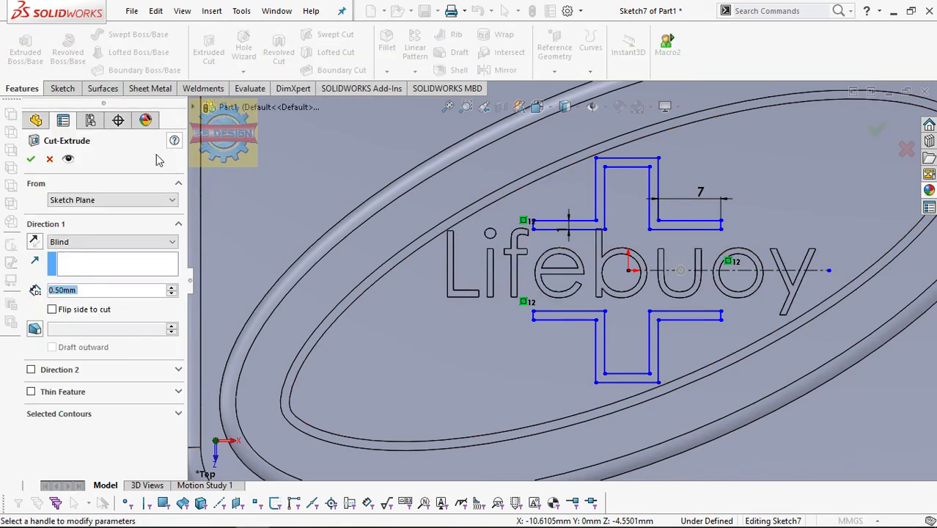
{"action": "left_click", "coordinate": [172, 200]}
{"action": "left_click", "coordinate": [170, 238]}
{"action": "left_click", "coordinate": [173, 222]}
{"action": "left_click", "coordinate": [173, 222]}
- End the cut reversed 0.10 mm offset from the top oval face and confirm it
{"action": "left_click", "coordinate": [91, 266]}
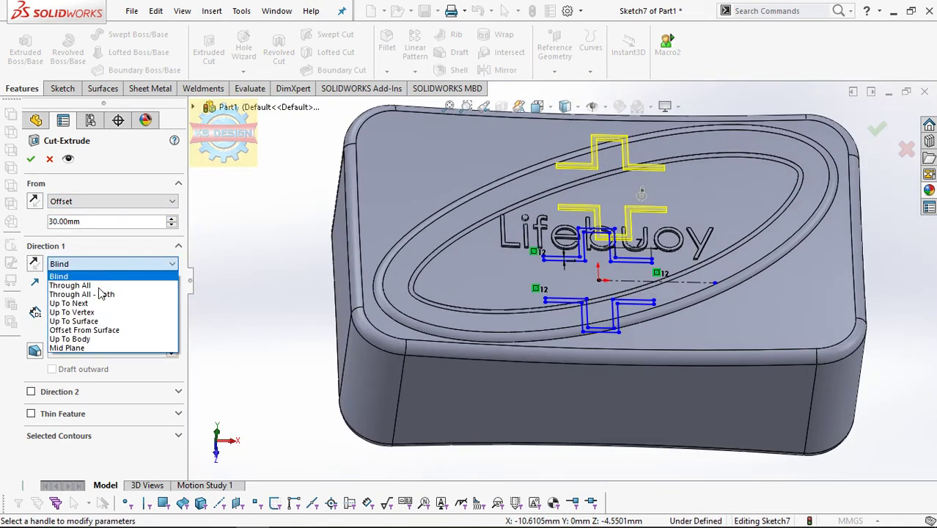
{"action": "left_click", "coordinate": [84, 330]}
{"action": "left_click", "coordinate": [451, 270]}
{"action": "left_click", "coordinate": [52, 354]}
{"action": "type", "text": "0.1"}
{"action": "key", "text": "Return"}
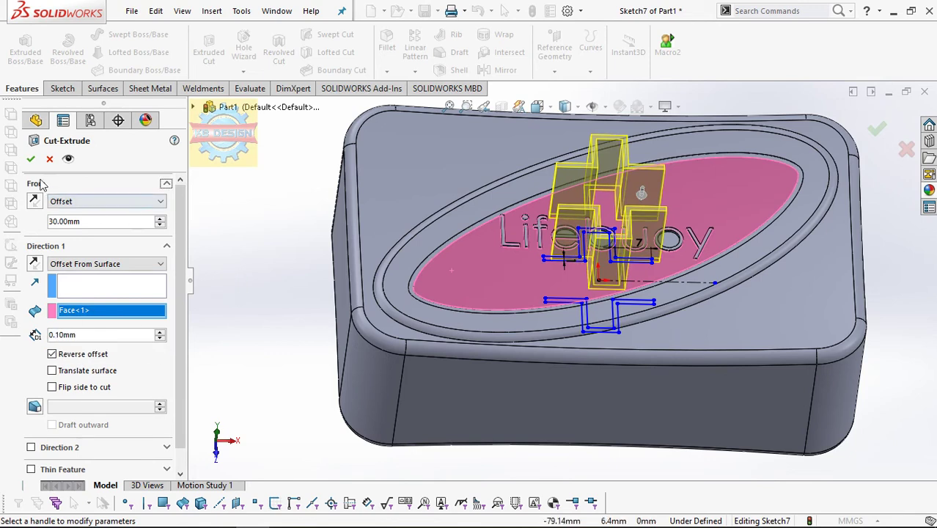
{"action": "left_click", "coordinate": [31, 158]}
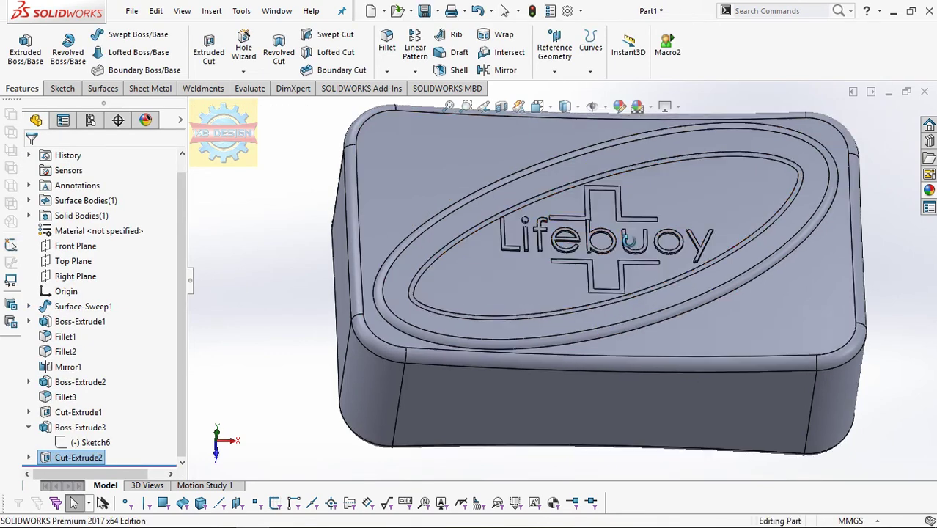
{"action": "scroll", "coordinate": [630, 233], "scroll_direction": "down", "scroll_amount": 1}
{"action": "scroll", "coordinate": [603, 297], "scroll_direction": "down", "scroll_amount": 3}
{"action": "scroll", "coordinate": [599, 263], "scroll_direction": "down", "scroll_amount": 1}
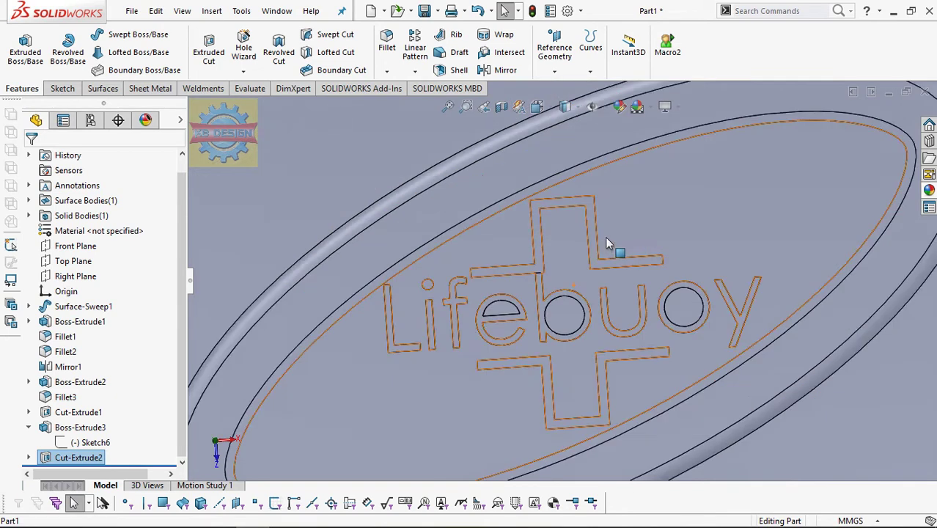
{"action": "key", "text": "ctrl+5"}
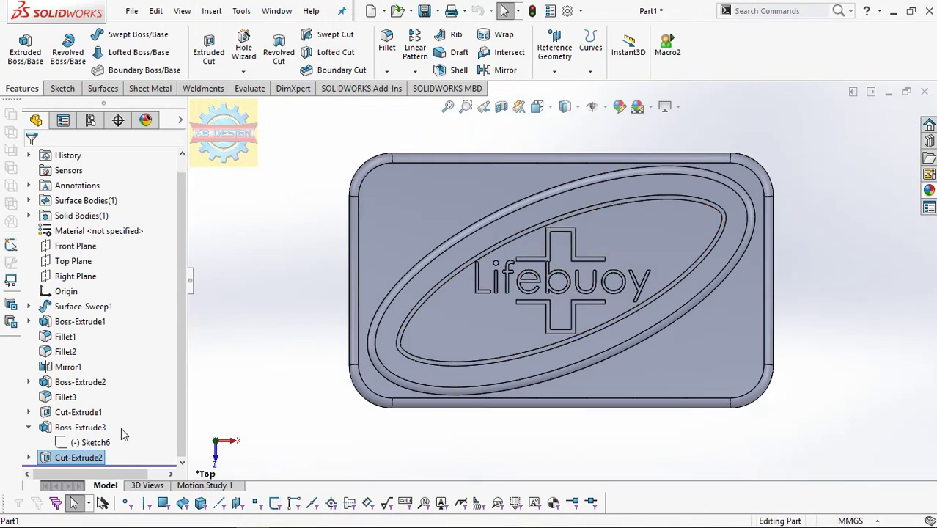
- Nudge the upper-left corner point of the cross sketch (Sketch7), then close it and rebuild
{"action": "left_click", "coordinate": [29, 458]}
{"action": "left_click", "coordinate": [90, 457]}
{"action": "left_click", "coordinate": [77, 430]}
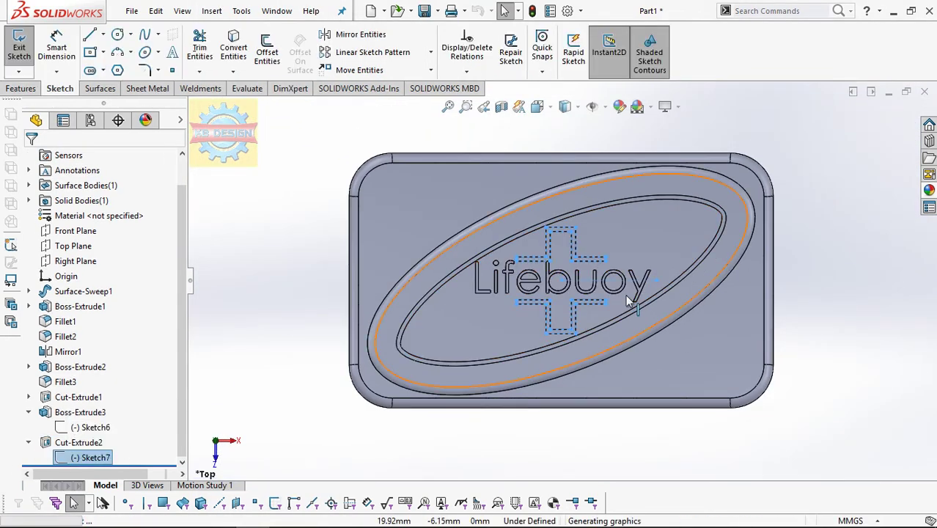
{"action": "scroll", "coordinate": [499, 253], "scroll_direction": "down", "scroll_amount": 3}
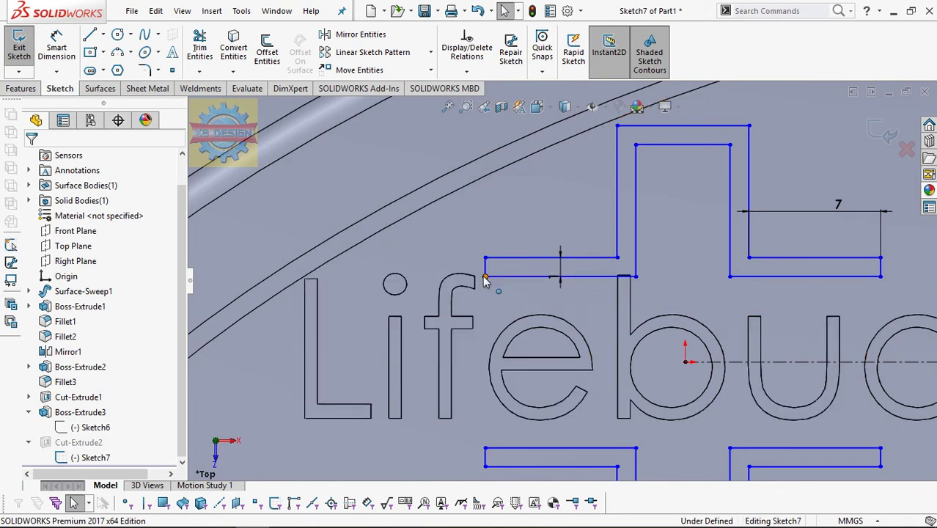
{"action": "left_click", "coordinate": [484, 277]}
{"action": "left_click_drag", "start_coordinate": [487, 270], "coordinate": [488, 274]}
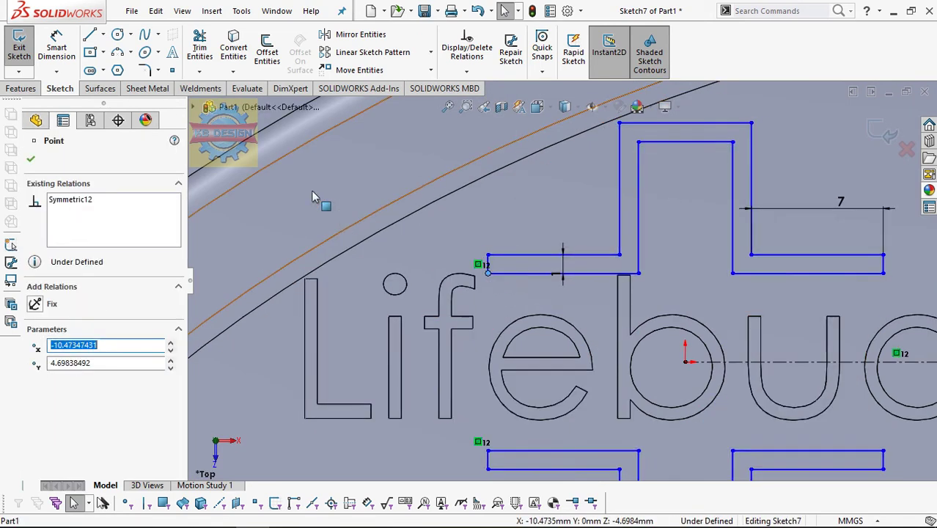
{"action": "left_click", "coordinate": [19, 48]}
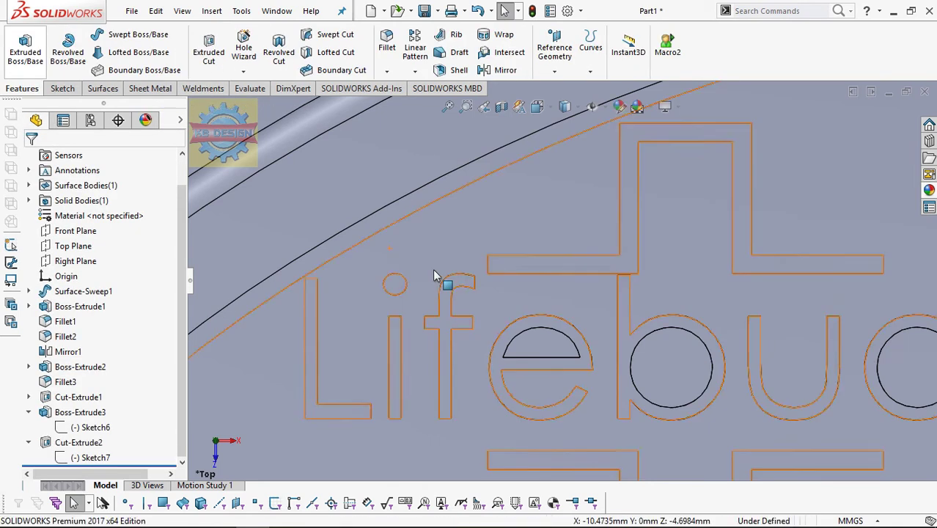
{"action": "key", "text": "f"}
{"action": "scroll", "coordinate": [631, 360], "scroll_direction": "down", "scroll_amount": 2}
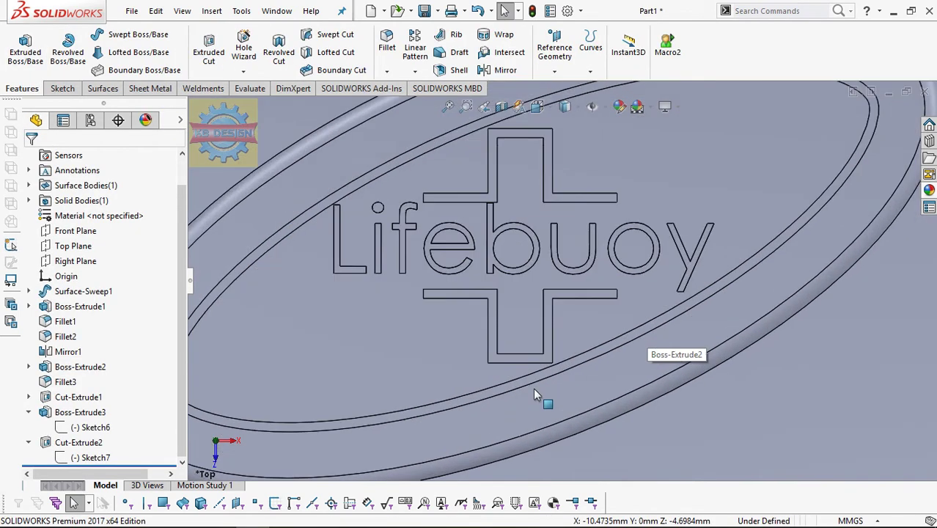
- Move the loose point in the Lifebuoy text sketch just below the L and close the sketch
{"action": "left_click", "coordinate": [77, 431]}
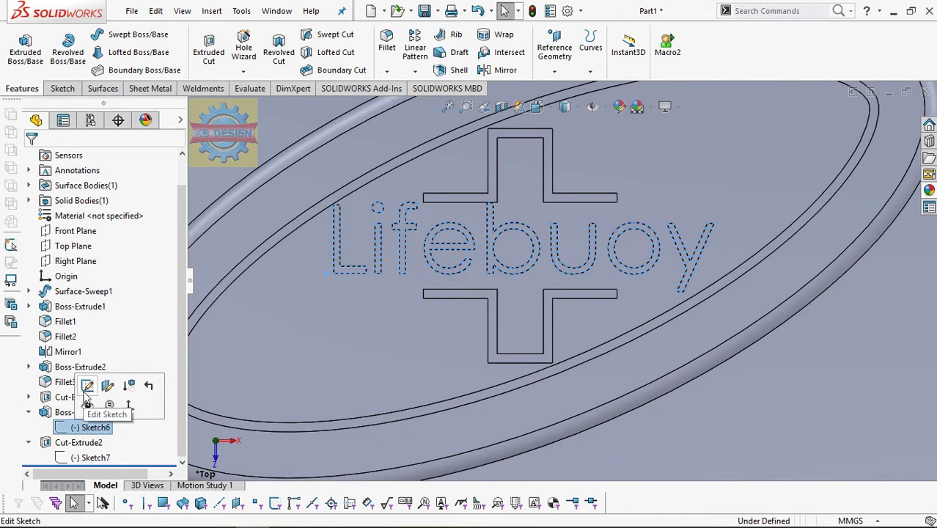
{"action": "left_click", "coordinate": [81, 386]}
{"action": "left_click", "coordinate": [325, 273]}
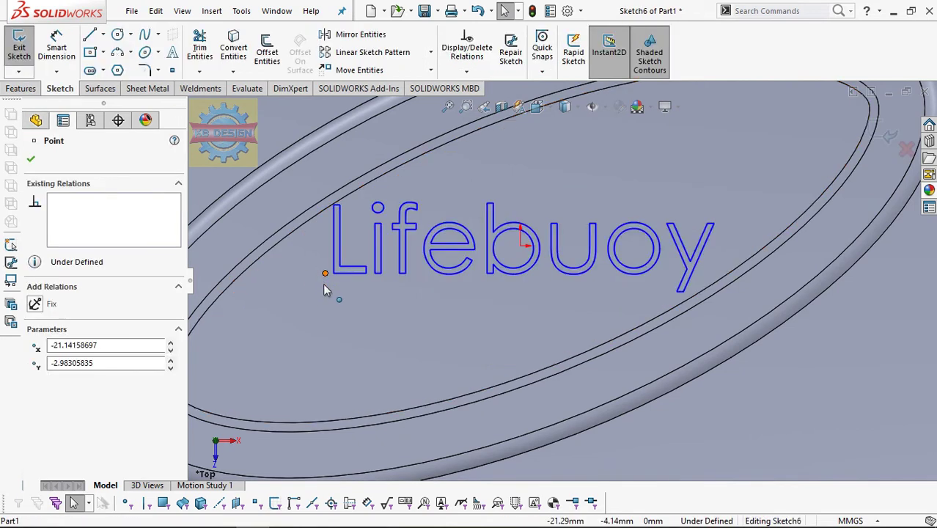
{"action": "left_click_drag", "start_coordinate": [323, 283], "coordinate": [326, 289]}
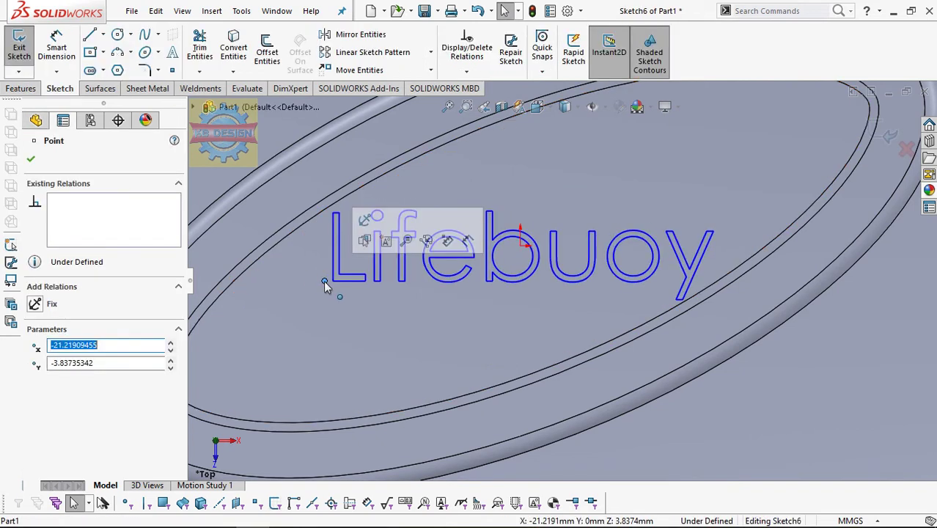
{"action": "left_click", "coordinate": [19, 48]}
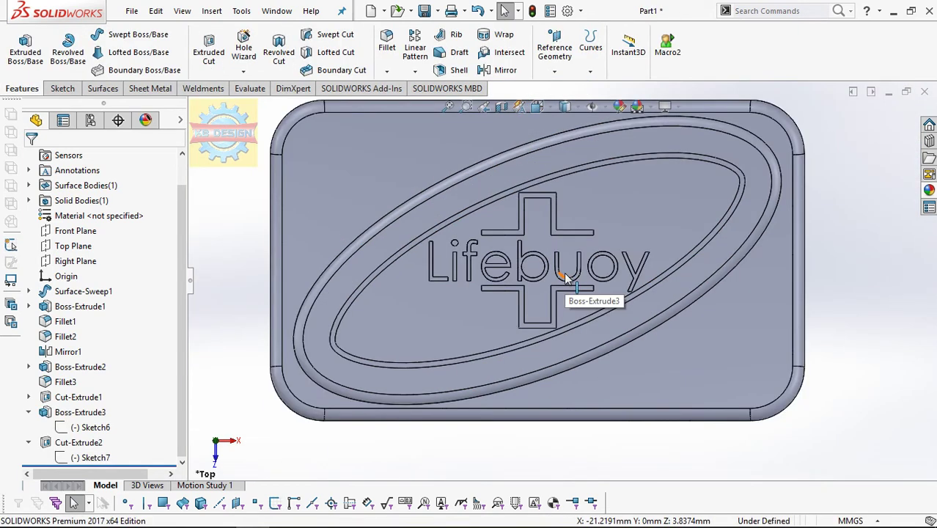
- Start a sketch on the Top Plane and draw a three-point arc across the part
{"action": "left_click", "coordinate": [74, 246]}
{"action": "left_click", "coordinate": [91, 216]}
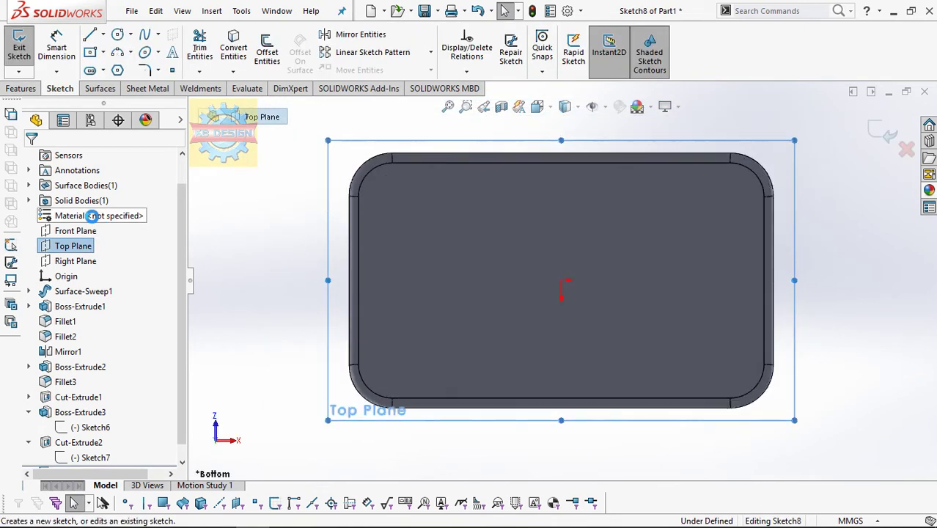
{"action": "left_click", "coordinate": [117, 53]}
{"action": "left_click_drag", "start_coordinate": [359, 227], "coordinate": [763, 228]}
{"action": "left_click", "coordinate": [674, 193]}
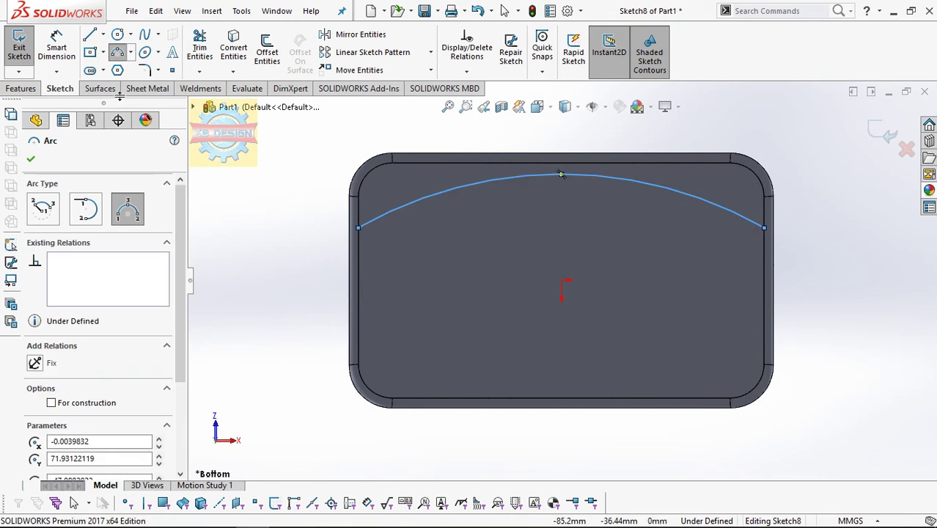
- Dimension the arc to R120 and its left end 10 mm from the edge
{"action": "left_click", "coordinate": [56, 48]}
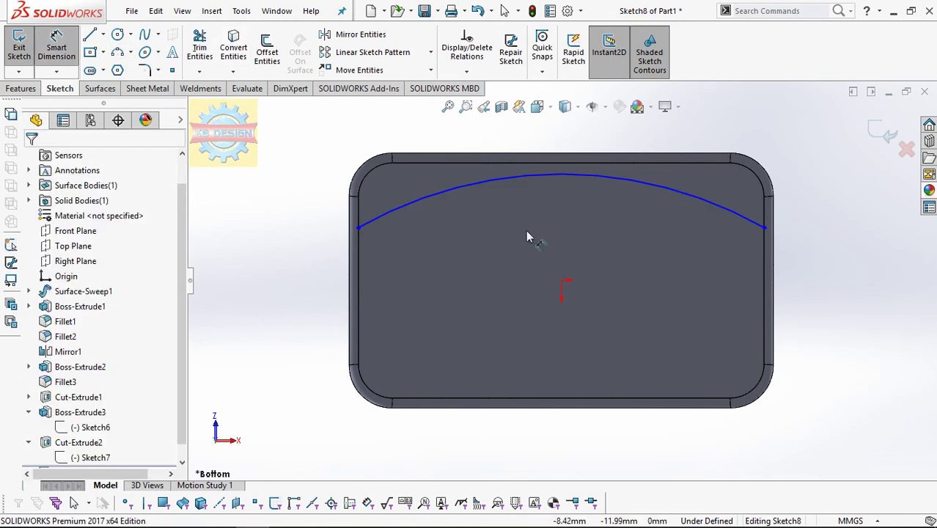
{"action": "left_click", "coordinate": [522, 200]}
{"action": "left_click", "coordinate": [535, 209]}
{"action": "type", "text": "120"}
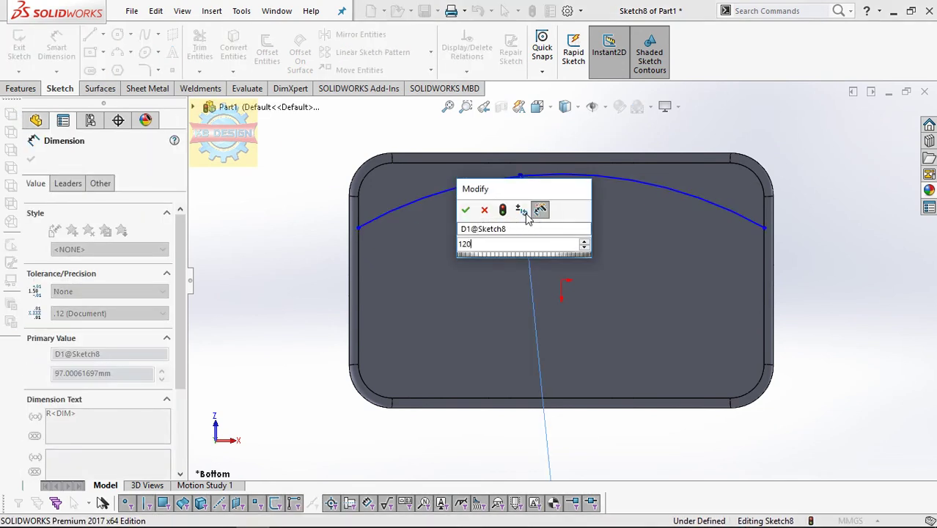
{"action": "key", "text": "Return"}
{"action": "left_click", "coordinate": [358, 226]}
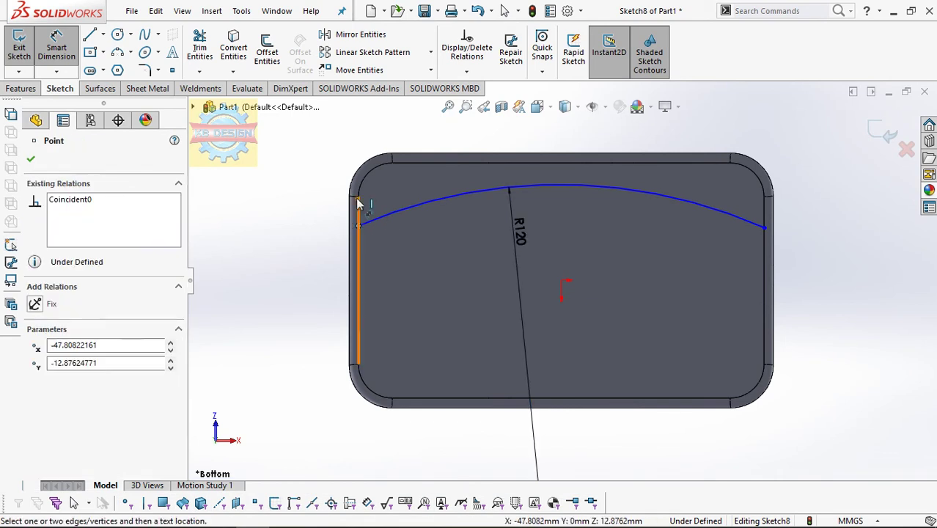
{"action": "left_click", "coordinate": [300, 212]}
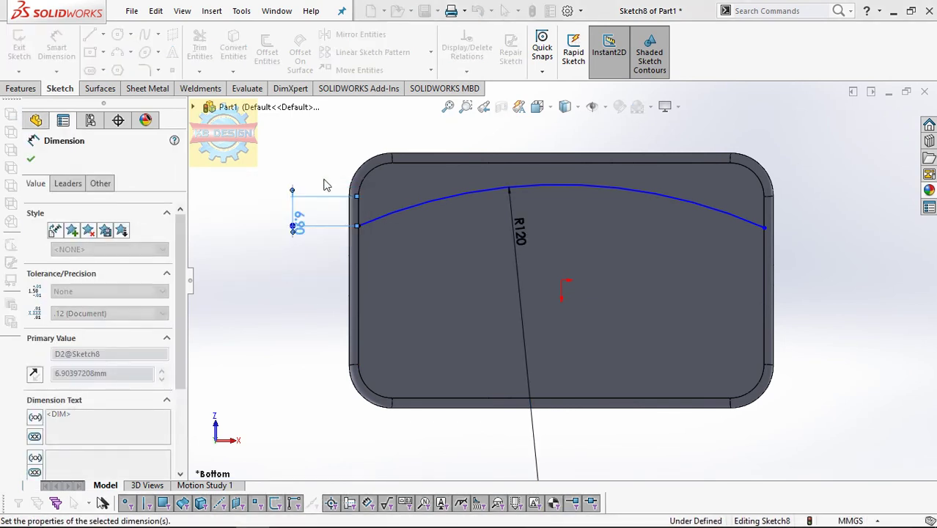
{"action": "type", "text": "10"}
{"action": "key", "text": "Return"}
- Add a Horizontal relation between the arc's two endpoints
{"action": "left_click", "coordinate": [466, 71]}
{"action": "left_click", "coordinate": [485, 100]}
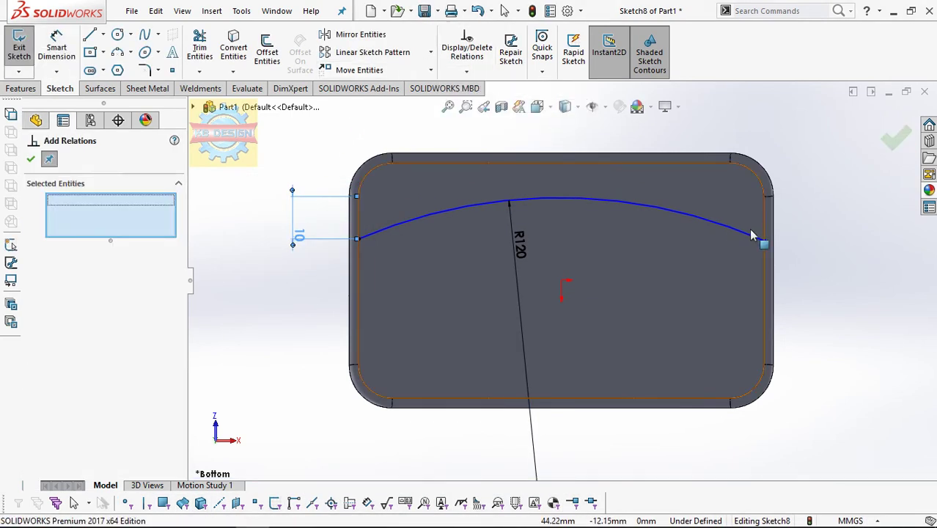
{"action": "left_click", "coordinate": [764, 245]}
{"action": "left_click", "coordinate": [358, 239]}
{"action": "left_click", "coordinate": [35, 379]}
{"action": "key", "text": "Escape"}
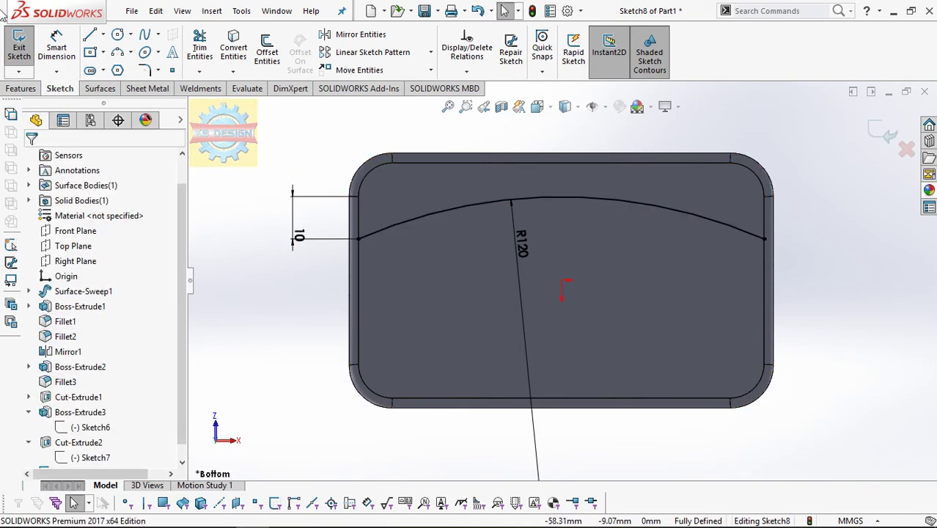
- Draw an 8 mm circle at the arc's peak and exit the sketch
{"action": "left_click", "coordinate": [560, 196]}
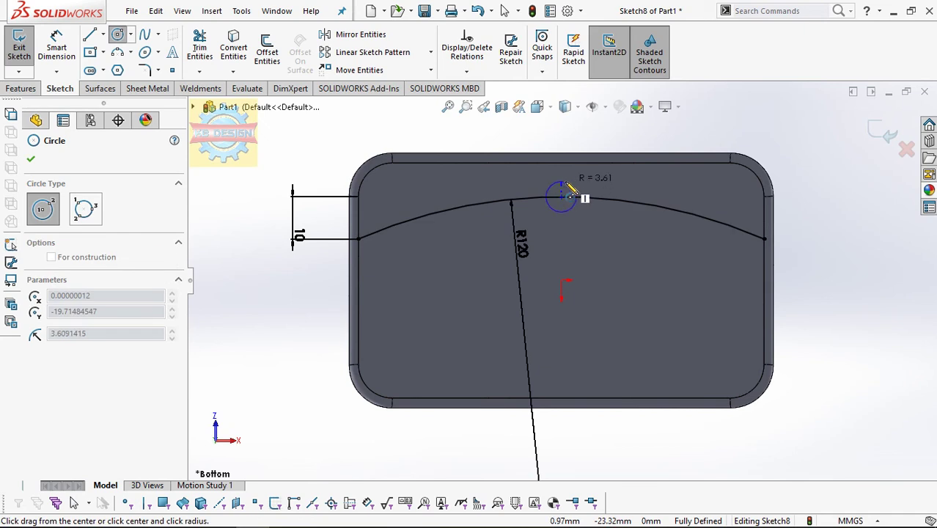
{"action": "left_click", "coordinate": [577, 197]}
{"action": "left_click", "coordinate": [74, 52]}
{"action": "left_click", "coordinate": [560, 183]}
{"action": "left_click", "coordinate": [591, 151]}
{"action": "type", "text": "8"}
{"action": "key", "text": "Return"}
{"action": "left_click", "coordinate": [19, 48]}
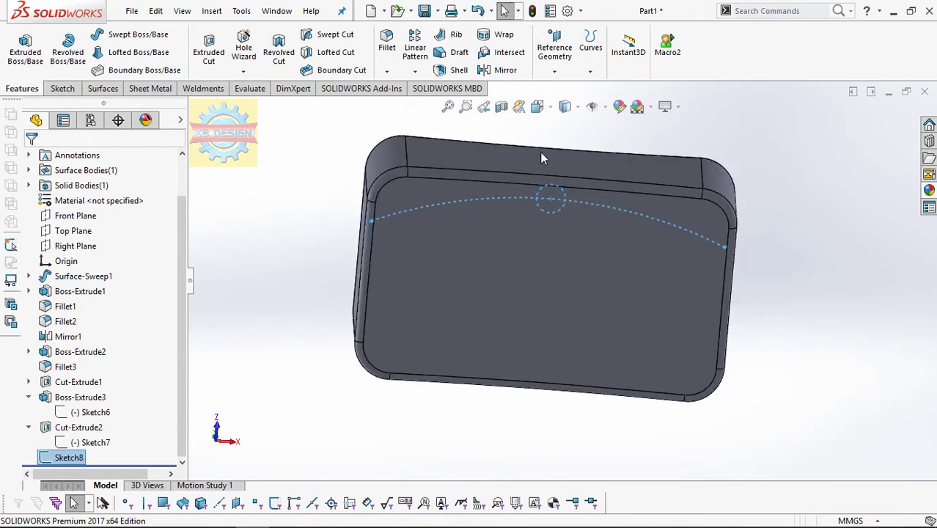
- Start an Extruded Cut from an offset, ending 1.00mm offset from the top face
{"action": "left_click", "coordinate": [208, 50]}
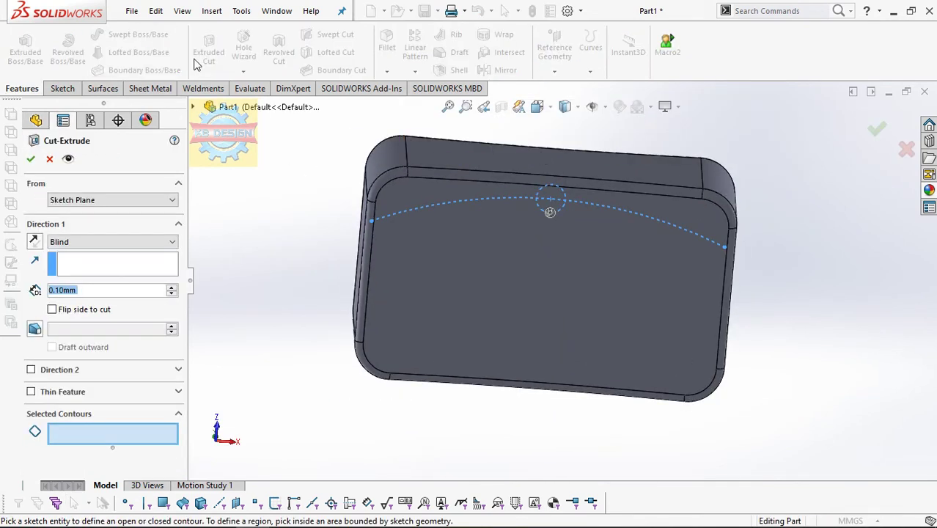
{"action": "left_click", "coordinate": [139, 199]}
{"action": "left_click", "coordinate": [110, 237]}
{"action": "left_click", "coordinate": [170, 220]}
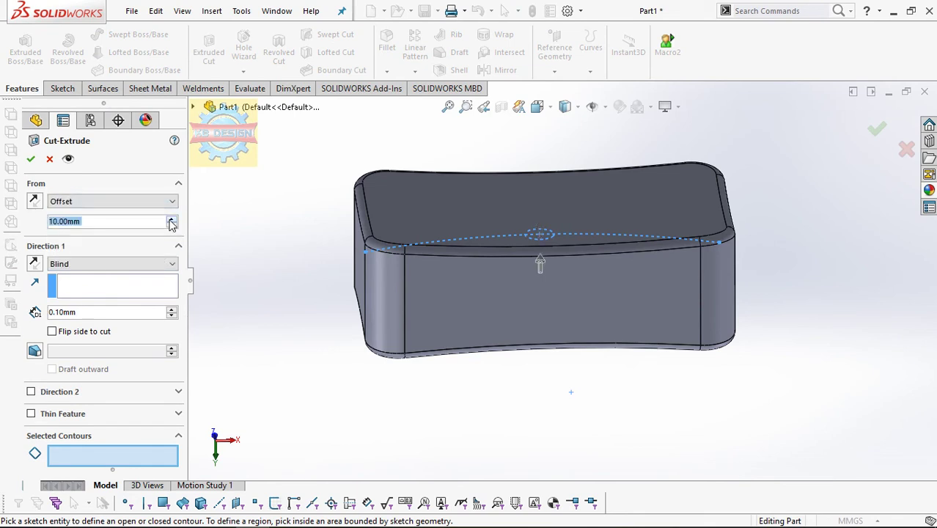
{"action": "left_click", "coordinate": [78, 265]}
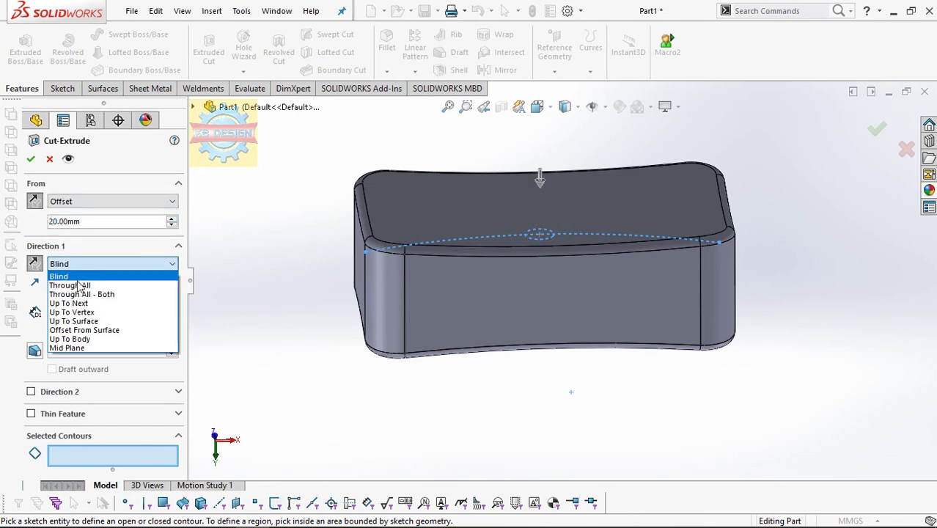
{"action": "left_click", "coordinate": [84, 327]}
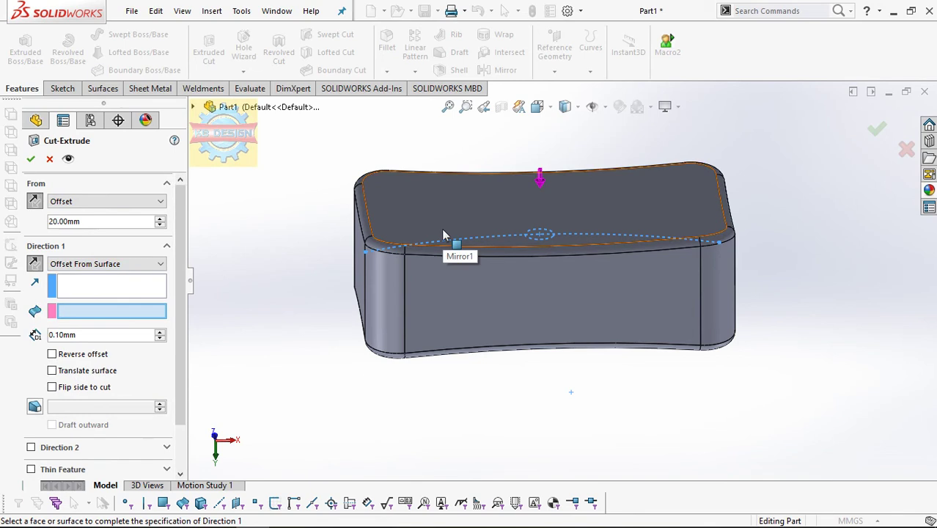
{"action": "left_click", "coordinate": [443, 235]}
{"action": "left_click", "coordinate": [73, 337]}
{"action": "left_click", "coordinate": [108, 358]}
- Set the start offset to 30.00mm, select both circle region halves, and confirm the cut
{"action": "mouse_move", "coordinate": [305, 299]}
{"action": "middle_mouse_down"}
{"action": "mouse_move", "coordinate": [310, 231]}
{"action": "mouse_move", "coordinate": [282, 278]}
{"action": "middle_mouse_up"}
{"action": "mouse_move", "coordinate": [242, 307]}
{"action": "middle_mouse_down"}
{"action": "mouse_move", "coordinate": [341, 266]}
{"action": "mouse_move", "coordinate": [327, 294]}
{"action": "middle_mouse_up"}
{"action": "left_click", "coordinate": [160, 218]}
{"action": "middle_click_drag", "start_coordinate": [255, 236], "coordinate": [163, 244]}
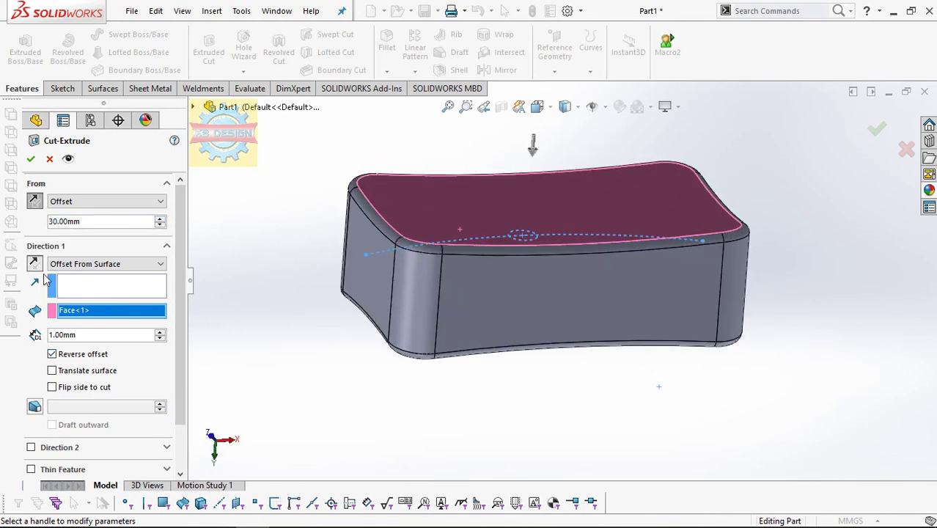
{"action": "scroll", "coordinate": [32, 452], "scroll_direction": "down", "scroll_amount": 2}
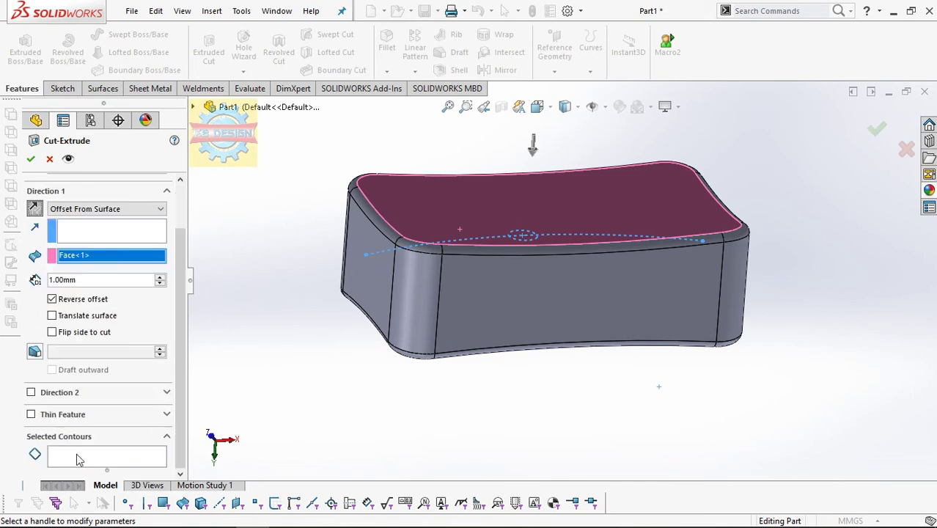
{"action": "left_click", "coordinate": [90, 454]}
{"action": "scroll", "coordinate": [531, 245], "scroll_direction": "down", "scroll_amount": 5}
{"action": "left_click", "coordinate": [514, 234]}
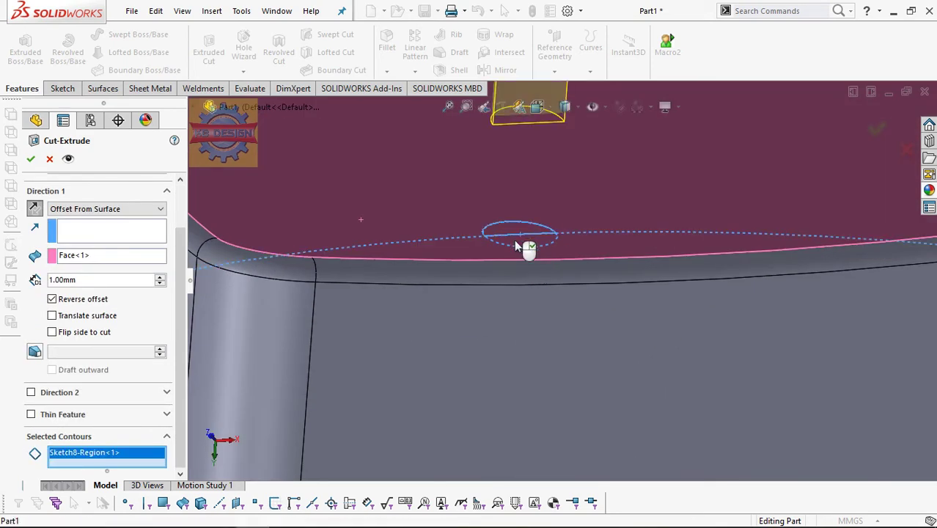
{"action": "left_click", "coordinate": [516, 246]}
{"action": "scroll", "coordinate": [528, 238], "scroll_direction": "up", "scroll_amount": 5}
{"action": "left_click", "coordinate": [31, 159]}
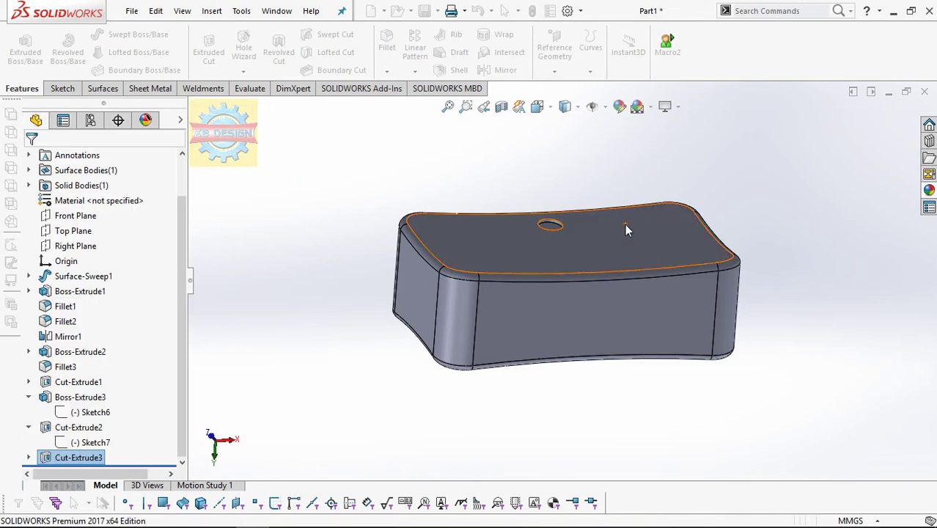
{"action": "middle_click_drag", "start_coordinate": [624, 224], "coordinate": [614, 292]}
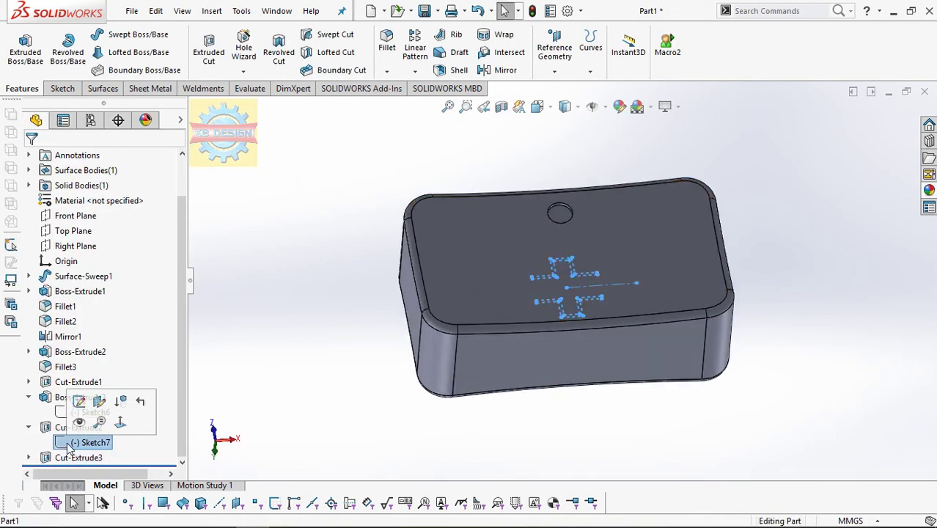
- Show Sketch8 and repeat the hole five times along the arc with a Curve Driven Pattern
{"action": "left_click", "coordinate": [29, 456]}
{"action": "left_click", "coordinate": [84, 458]}
{"action": "left_click", "coordinate": [99, 432]}
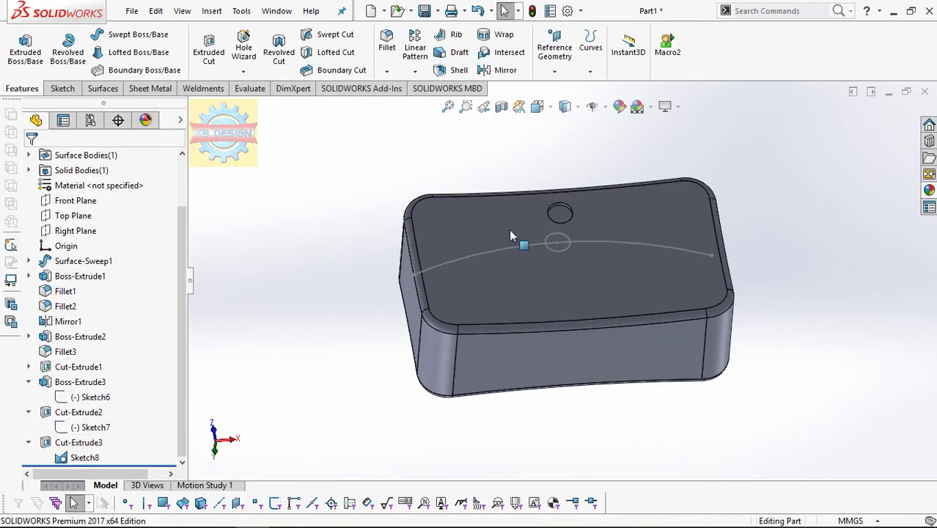
{"action": "left_click", "coordinate": [415, 71]}
{"action": "left_click", "coordinate": [450, 104]}
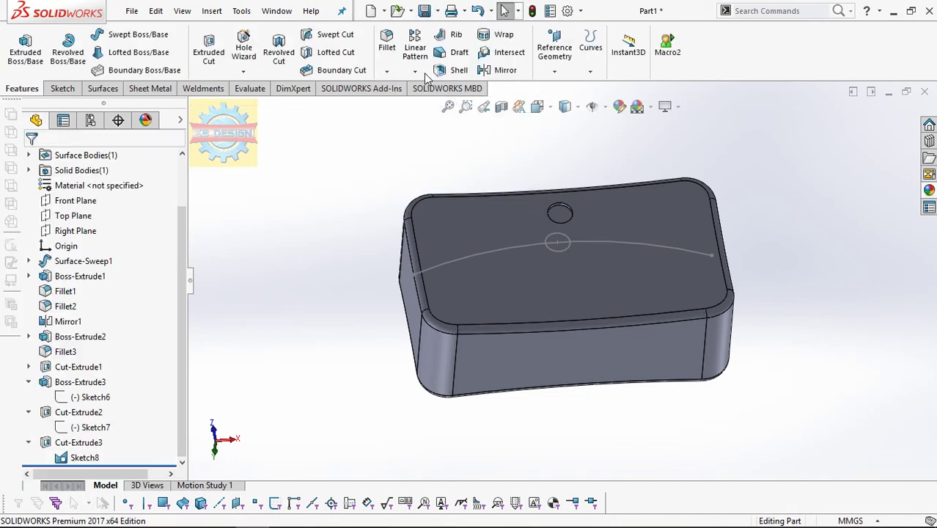
{"action": "key", "text": "Escape"}
{"action": "left_click", "coordinate": [415, 71]}
{"action": "left_click", "coordinate": [434, 137]}
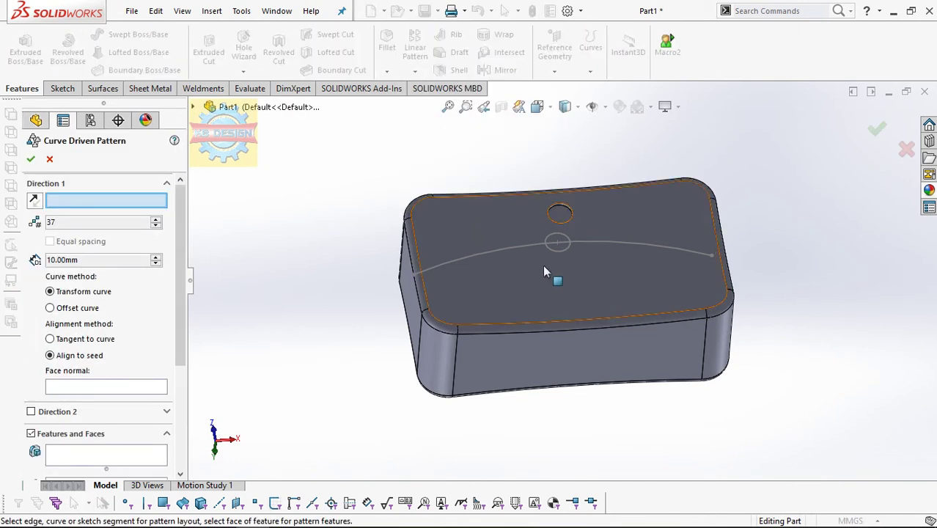
{"action": "left_click", "coordinate": [523, 251]}
{"action": "type", "text": "5"}
{"action": "left_click", "coordinate": [560, 213]}
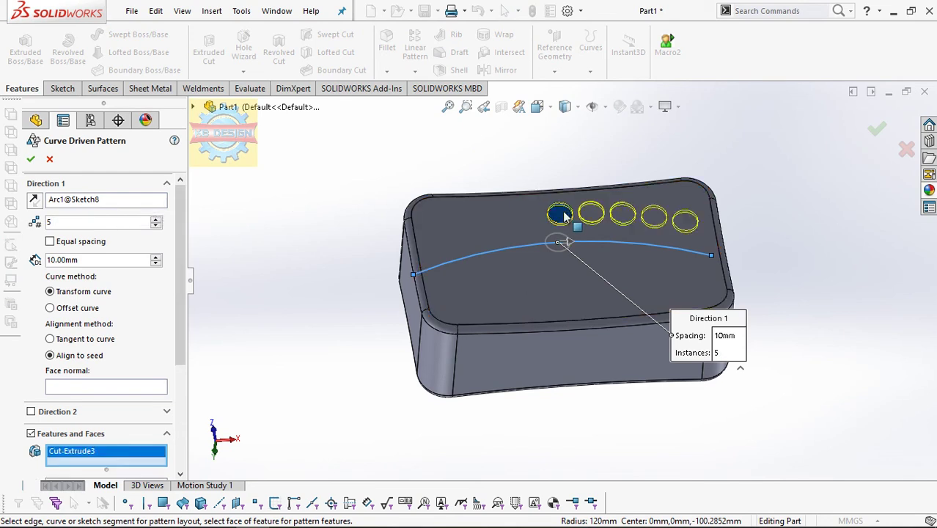
{"action": "left_click", "coordinate": [30, 158]}
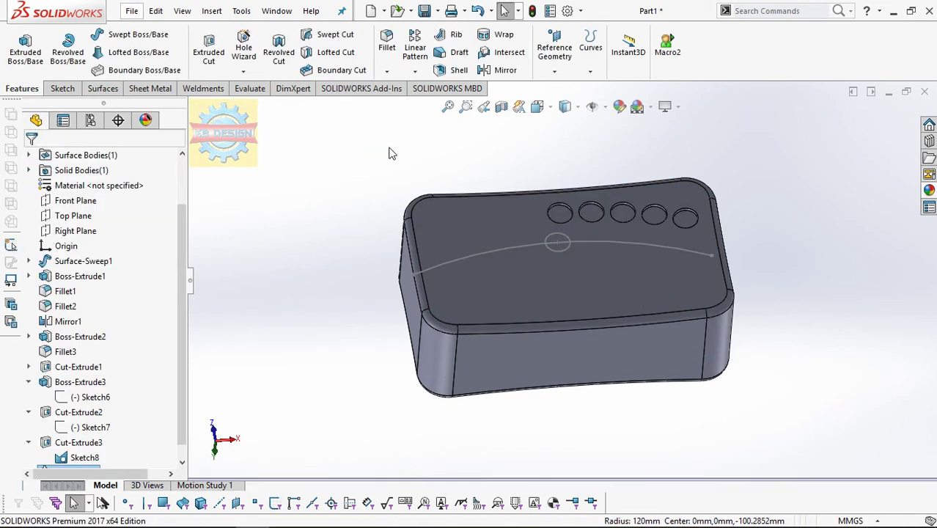
- Add a second curve-driven pattern of the original hole in the reversed direction
{"action": "left_click", "coordinate": [415, 71]}
{"action": "left_click", "coordinate": [459, 137]}
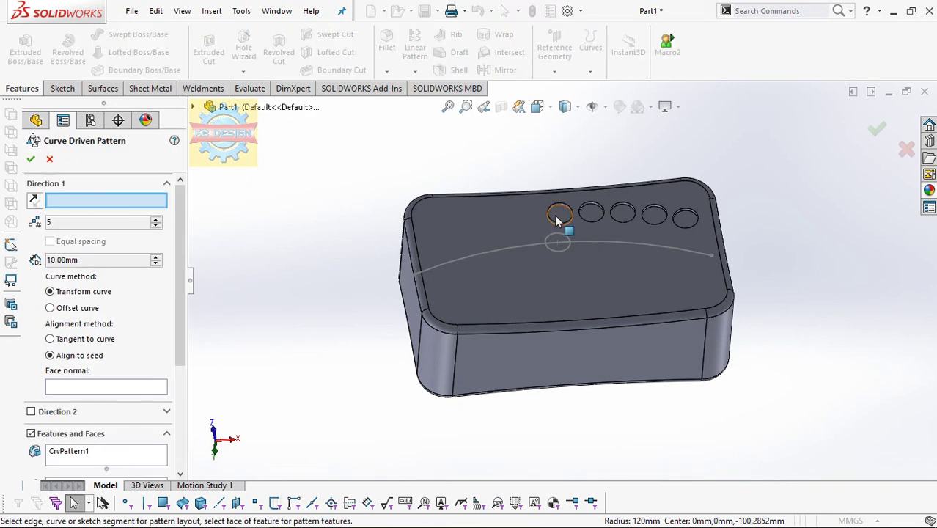
{"action": "left_click", "coordinate": [537, 245]}
{"action": "right_click", "coordinate": [76, 453]}
{"action": "left_click", "coordinate": [124, 458]}
{"action": "left_click", "coordinate": [560, 214]}
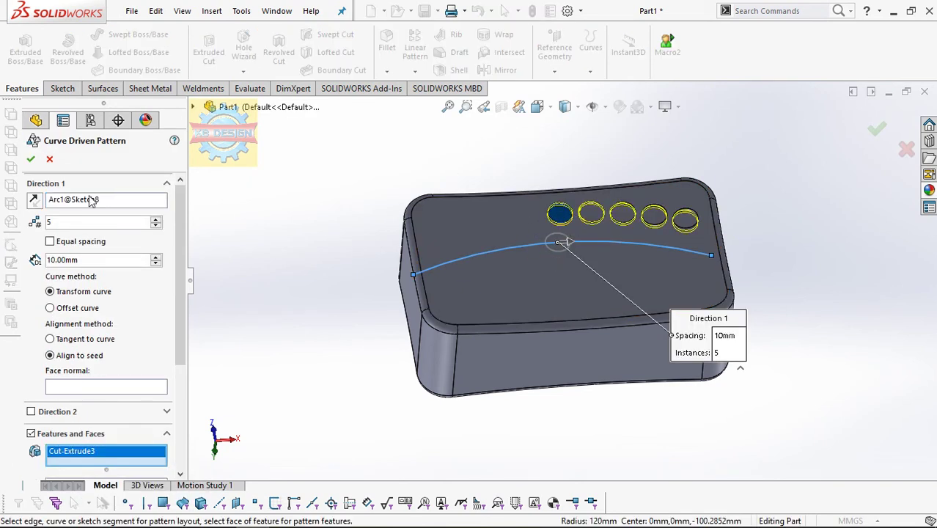
{"action": "left_click", "coordinate": [35, 200]}
{"action": "left_click", "coordinate": [32, 155]}
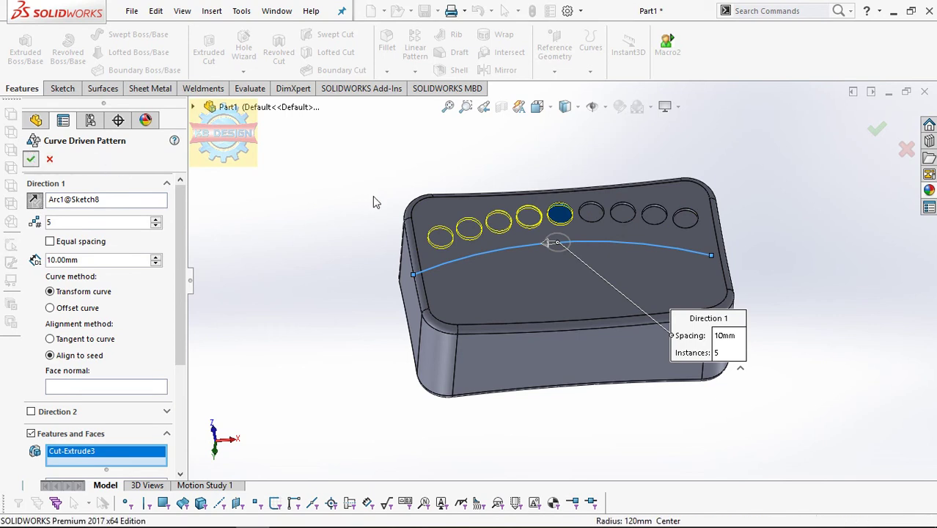
{"action": "key", "text": "space"}
- Start a sketch on the Top Plane and draw an 8 mm diameter circle centred on the origin
{"action": "left_click", "coordinate": [561, 245]}
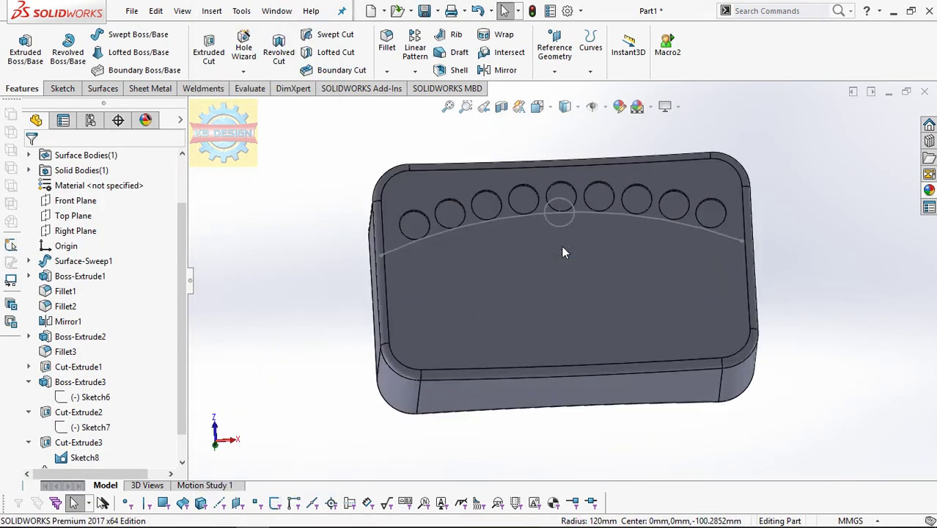
{"action": "left_click", "coordinate": [74, 216]}
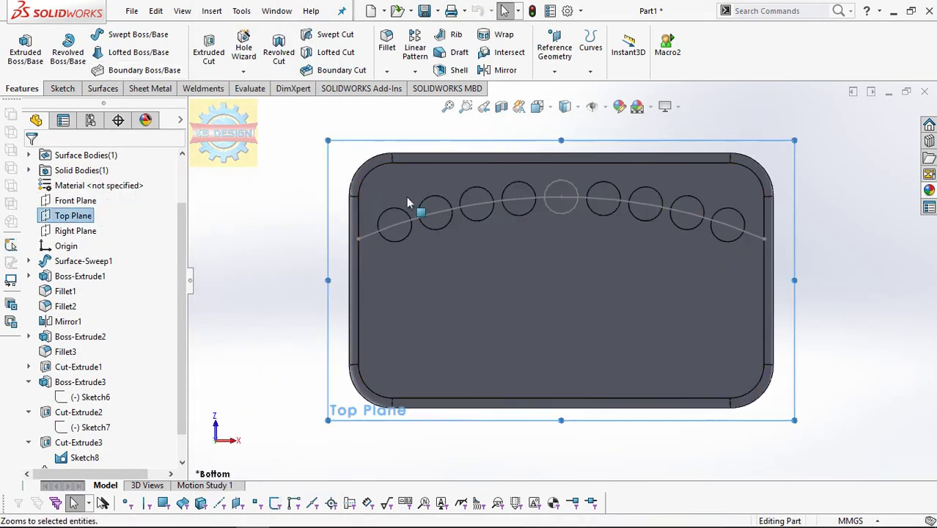
{"action": "key", "text": "Escape"}
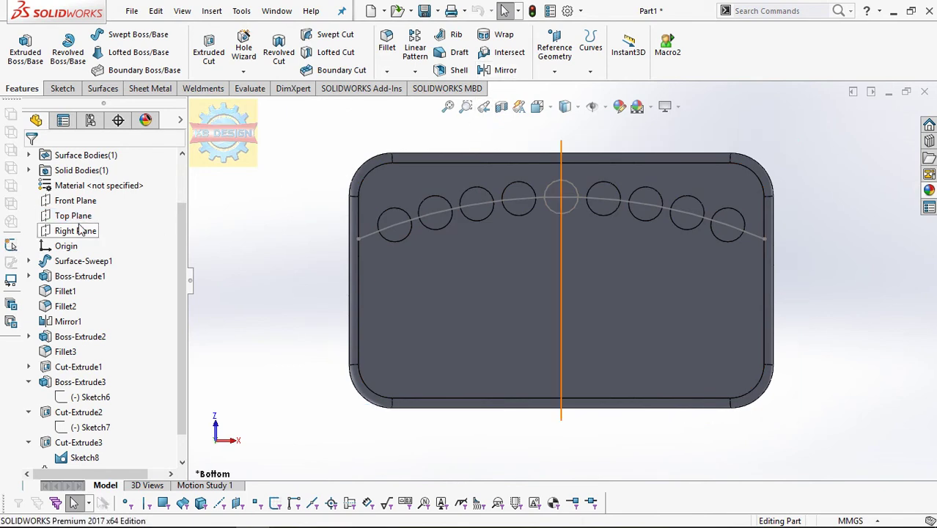
{"action": "left_click", "coordinate": [77, 216]}
{"action": "left_click", "coordinate": [97, 192]}
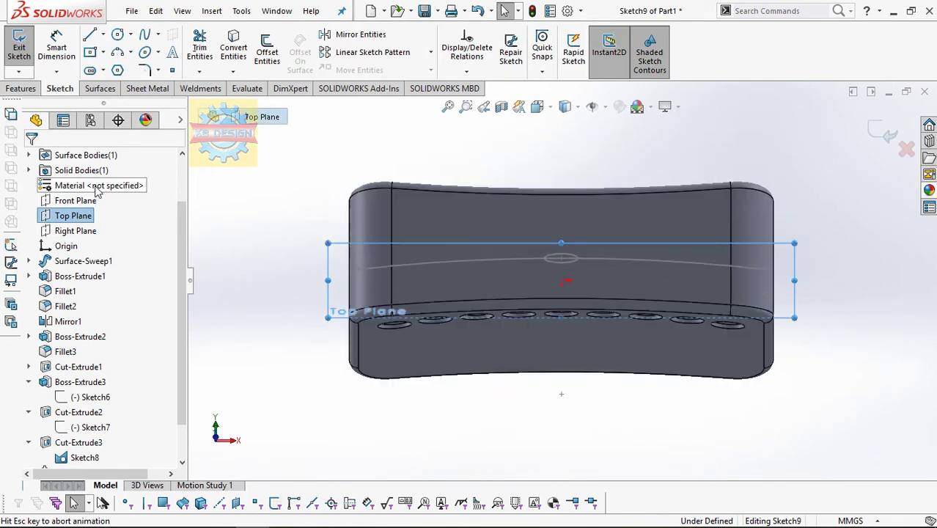
{"action": "left_click", "coordinate": [117, 36]}
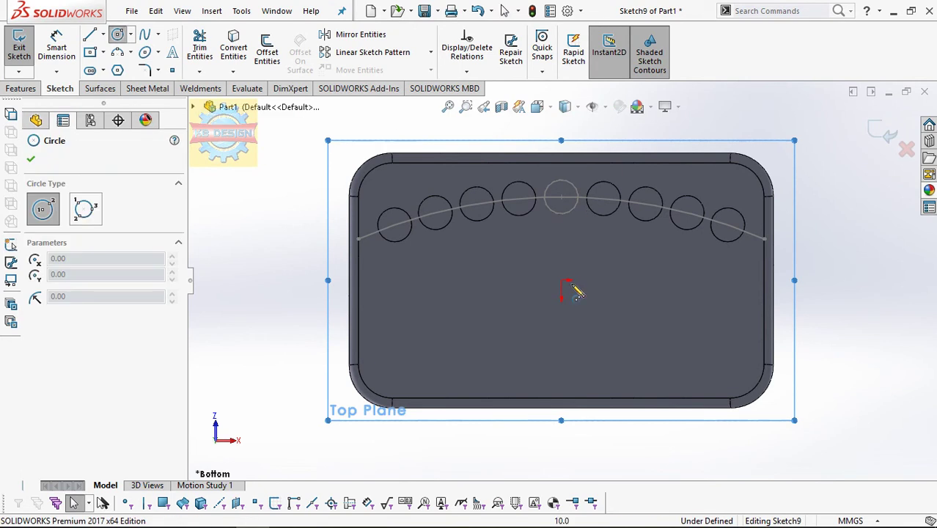
{"action": "left_click_drag", "start_coordinate": [561, 280], "coordinate": [581, 280]}
{"action": "left_click", "coordinate": [54, 50]}
{"action": "left_click", "coordinate": [579, 296]}
{"action": "left_click", "coordinate": [592, 332]}
{"action": "type", "text": "8"}
{"action": "key", "text": "Return"}
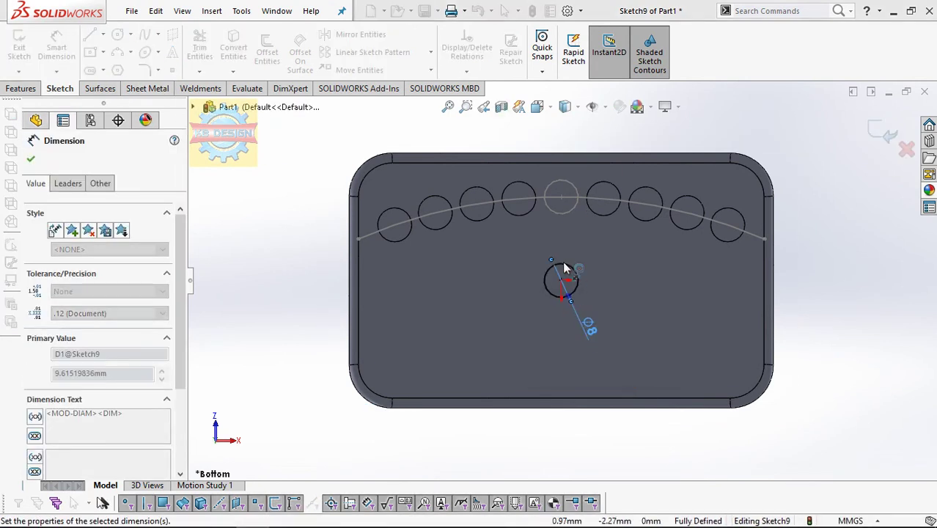
- Linear-pattern the circle 5 instances at 10 mm to the right and to the left
{"action": "left_click", "coordinate": [348, 52]}
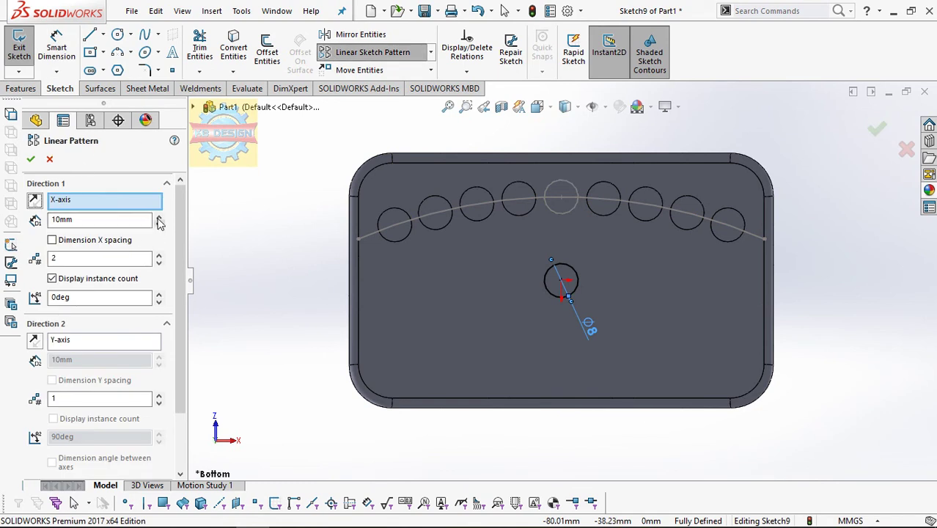
{"action": "left_click", "coordinate": [159, 254]}
{"action": "scroll", "coordinate": [110, 308], "scroll_direction": "down", "scroll_amount": 2}
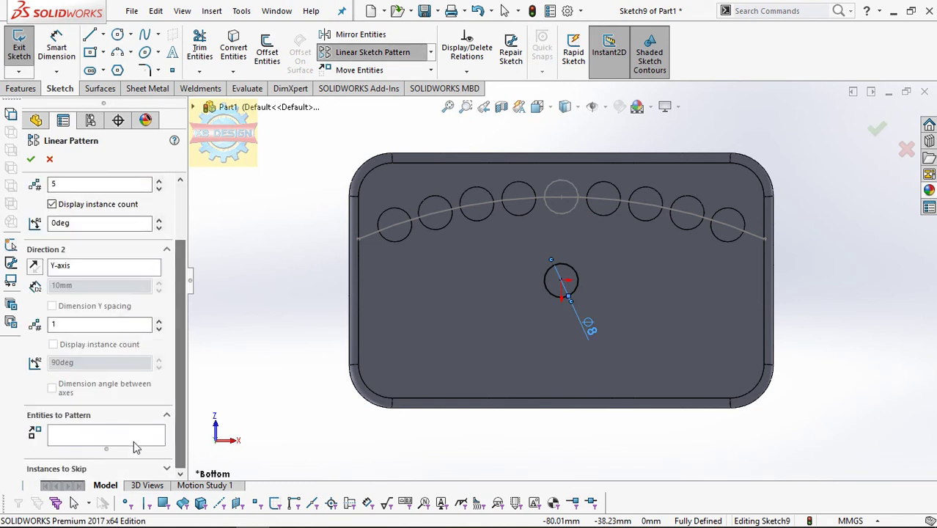
{"action": "left_click", "coordinate": [554, 298]}
{"action": "key", "text": "Return"}
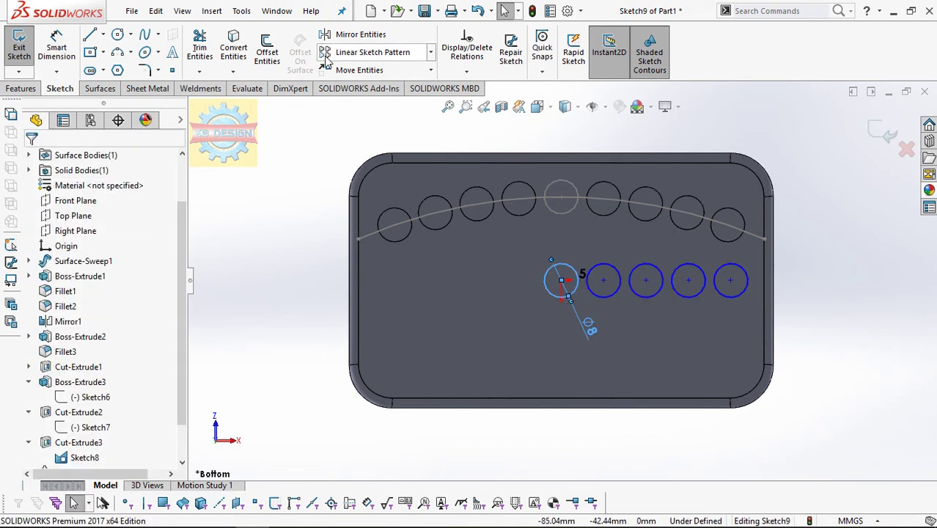
{"action": "key", "text": "Return"}
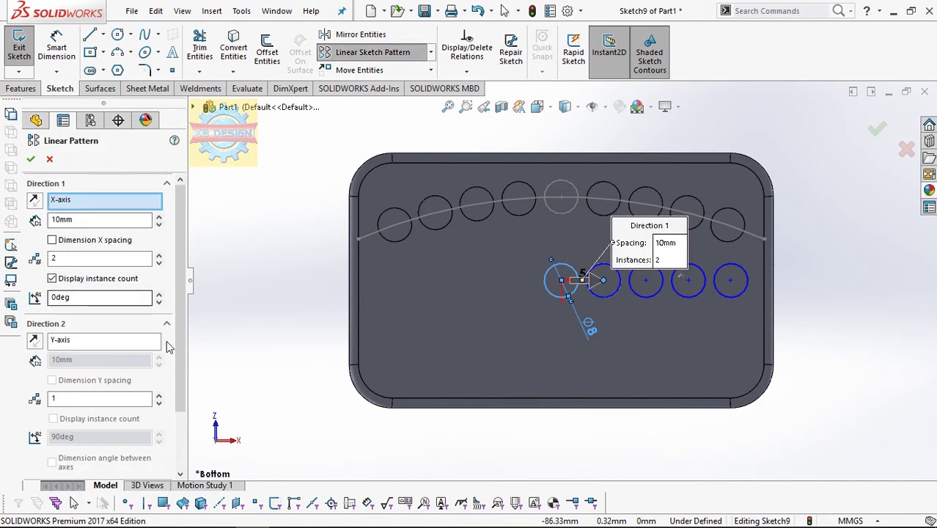
{"action": "scroll", "coordinate": [144, 311], "scroll_direction": "down", "scroll_amount": 2}
{"action": "scroll", "coordinate": [88, 293], "scroll_direction": "up", "scroll_amount": 2}
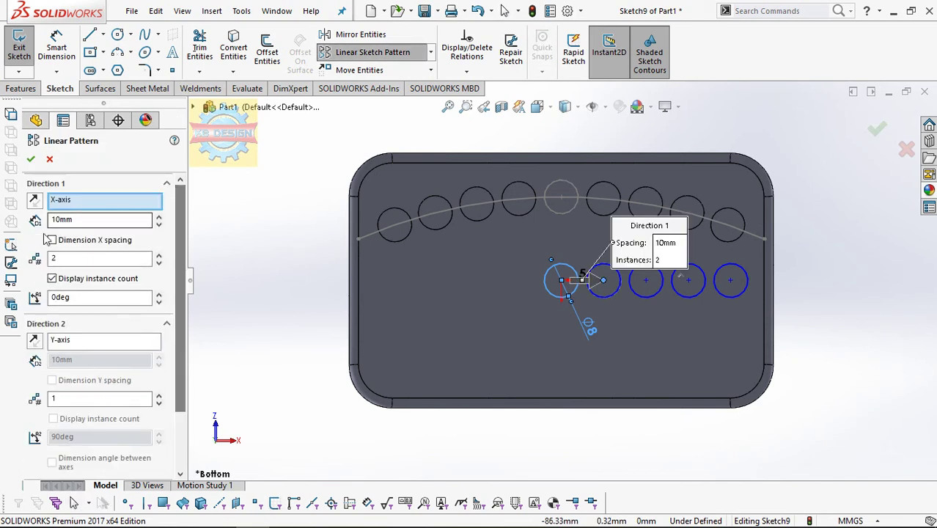
{"action": "left_click", "coordinate": [35, 199]}
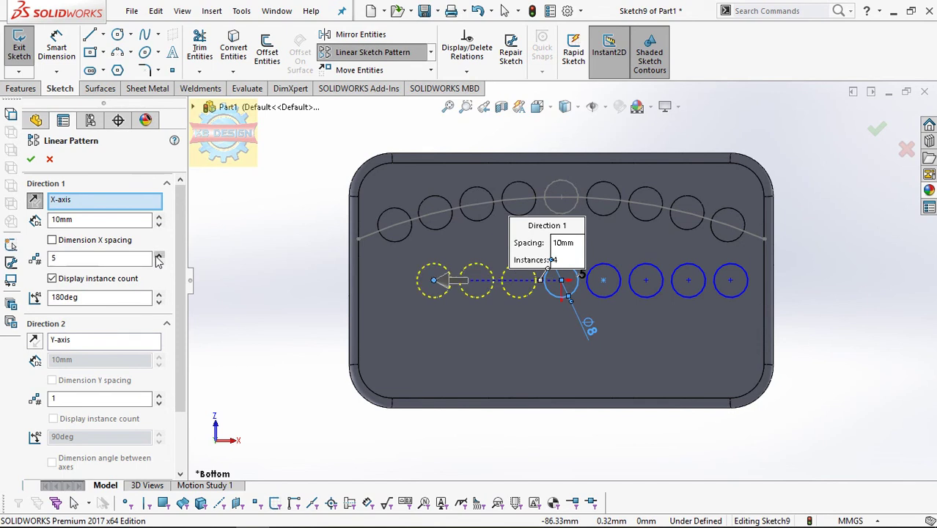
{"action": "left_click", "coordinate": [30, 159]}
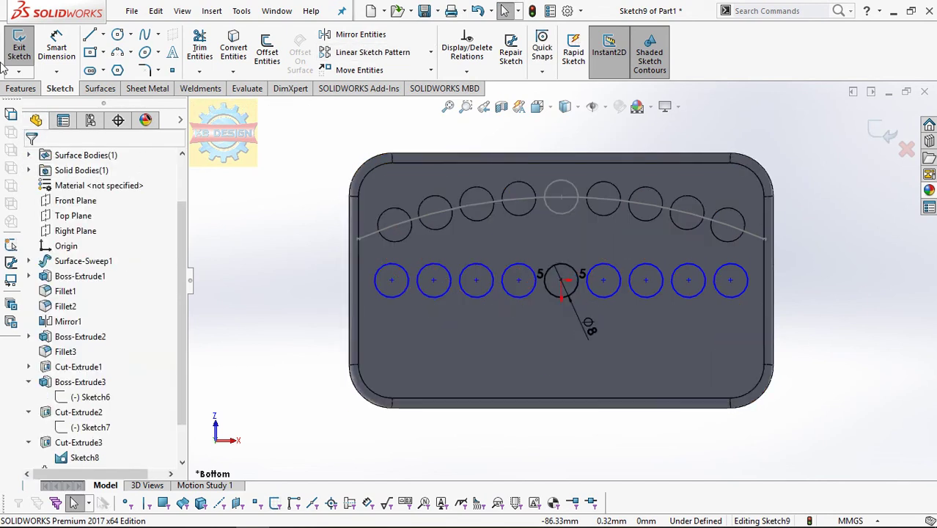
- Cut-extrude the circles from a reversed 20 mm offset, ending at an offset from the top face
{"action": "left_click", "coordinate": [22, 88]}
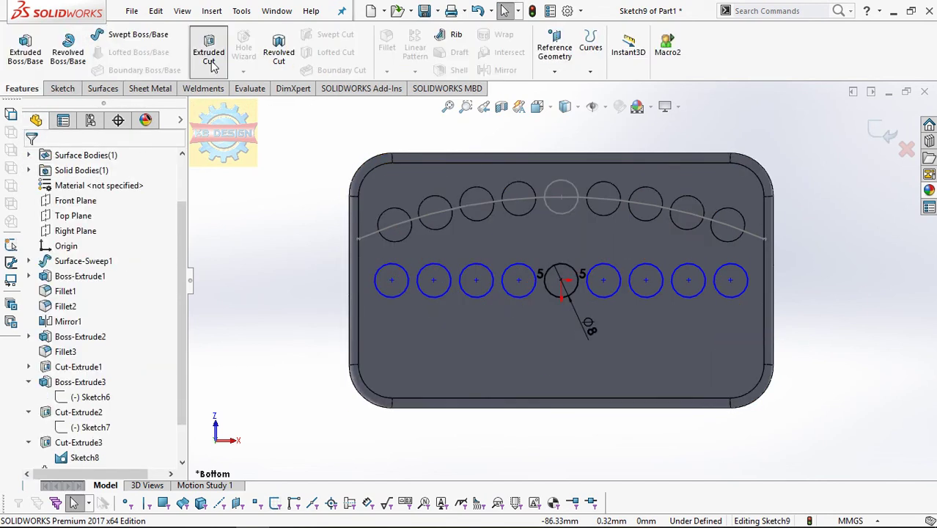
{"action": "left_click", "coordinate": [208, 47]}
{"action": "left_click", "coordinate": [110, 199]}
{"action": "left_click", "coordinate": [66, 231]}
{"action": "left_click", "coordinate": [172, 220]}
{"action": "left_click", "coordinate": [172, 219]}
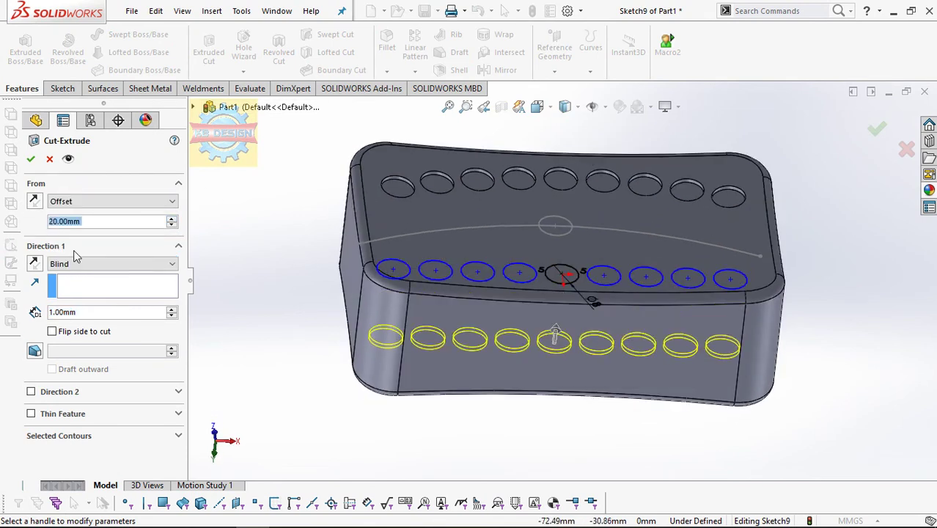
{"action": "left_click", "coordinate": [35, 206]}
{"action": "left_click", "coordinate": [110, 264]}
{"action": "left_click", "coordinate": [139, 326]}
{"action": "left_click", "coordinate": [456, 246]}
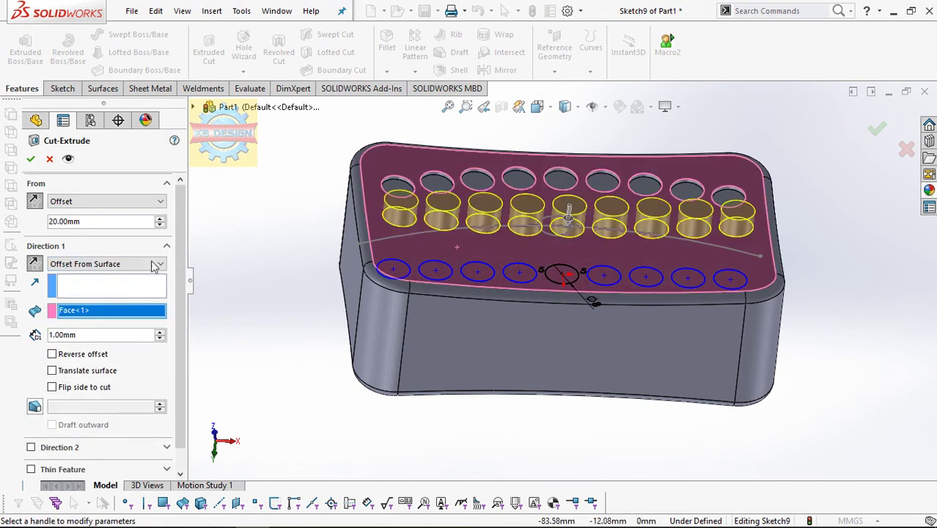
{"action": "left_click", "coordinate": [52, 353]}
{"action": "left_click", "coordinate": [31, 158]}
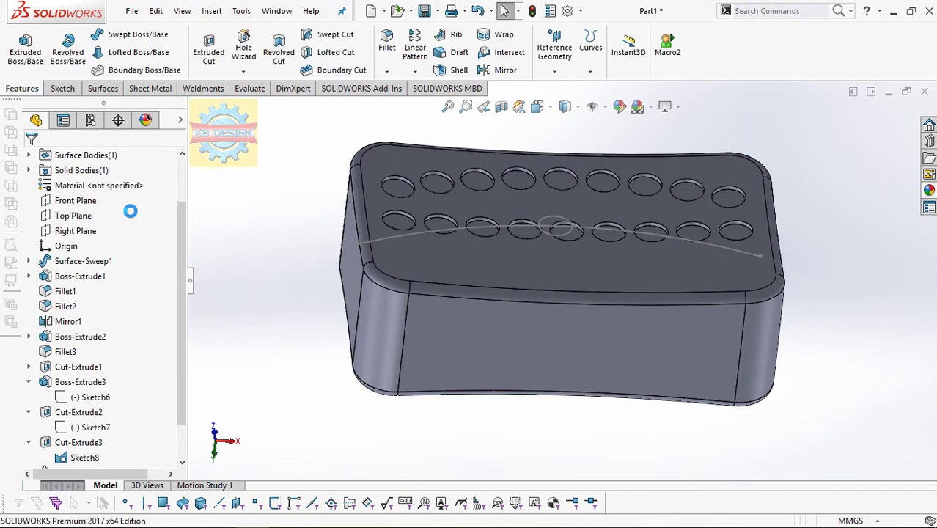
- Mirror Cut-Extrude3 and both curve patterns about the Front Plane, then hide the guide curve sketch
{"action": "left_click", "coordinate": [492, 74]}
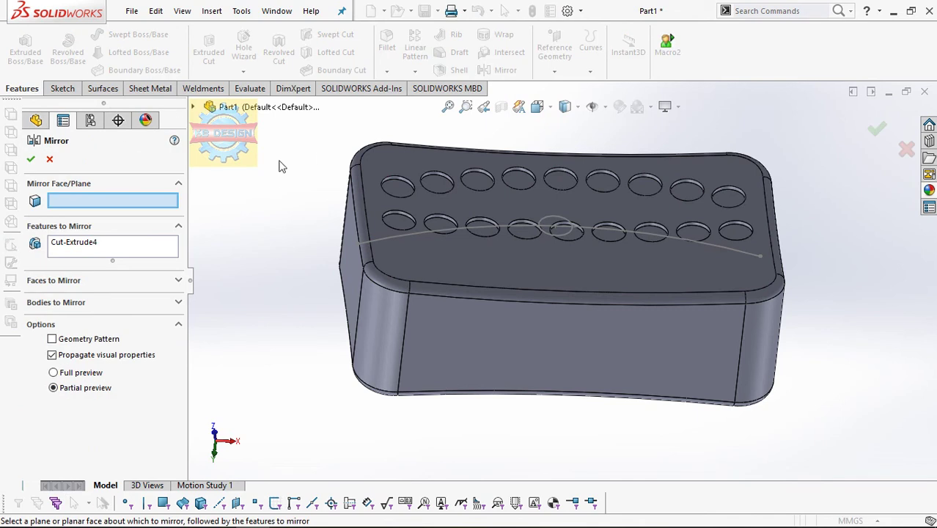
{"action": "left_click", "coordinate": [197, 110]}
{"action": "right_click", "coordinate": [145, 245]}
{"action": "left_click", "coordinate": [176, 250]}
{"action": "left_click", "coordinate": [244, 219]}
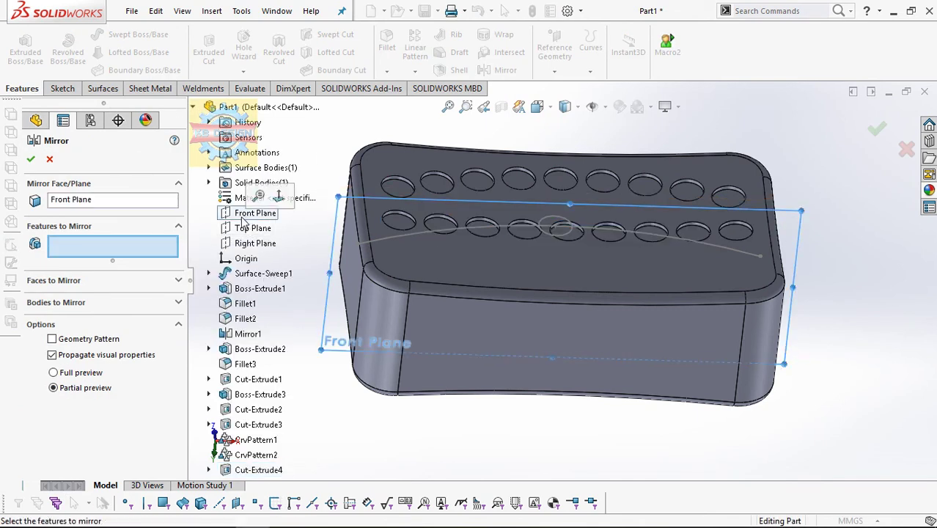
{"action": "left_click", "coordinate": [561, 181]}
{"action": "left_click", "coordinate": [519, 182]}
{"action": "left_click", "coordinate": [603, 187]}
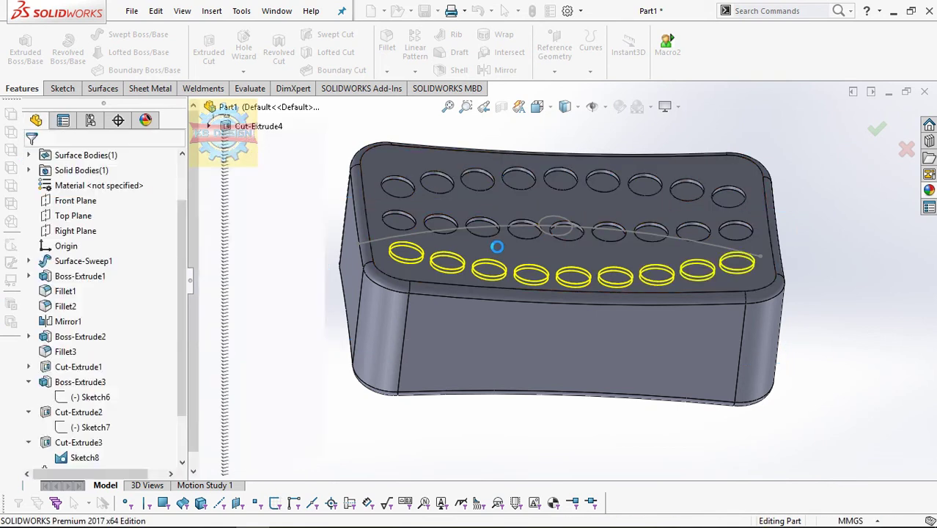
{"action": "left_click", "coordinate": [504, 225]}
{"action": "left_click", "coordinate": [568, 186]}
- Begin a 7.5 mm fillet on the top edges of the holes in the first three columns
{"action": "left_click", "coordinate": [387, 46]}
{"action": "type", "text": "7.5"}
{"action": "left_click", "coordinate": [396, 198]}
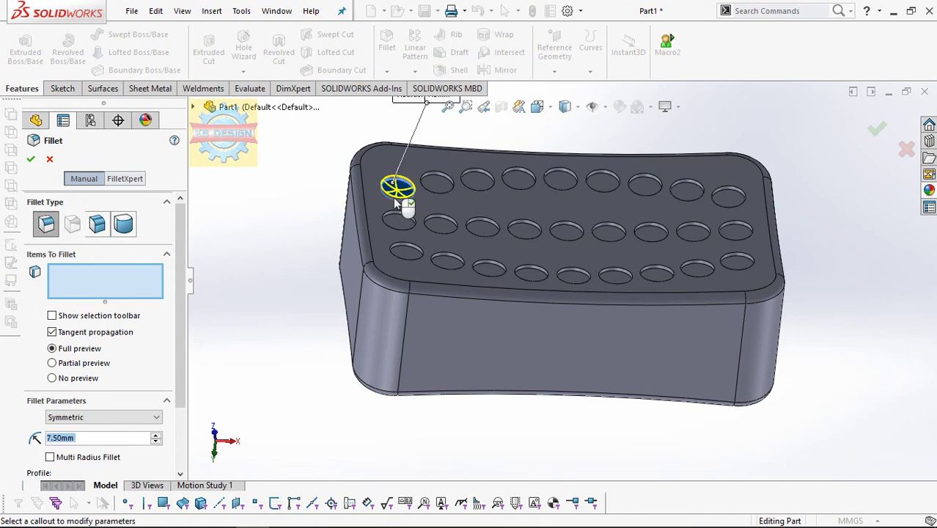
{"action": "left_click", "coordinate": [396, 200]}
{"action": "left_click", "coordinate": [402, 220]}
{"action": "left_click", "coordinate": [407, 253]}
{"action": "left_click", "coordinate": [445, 262]}
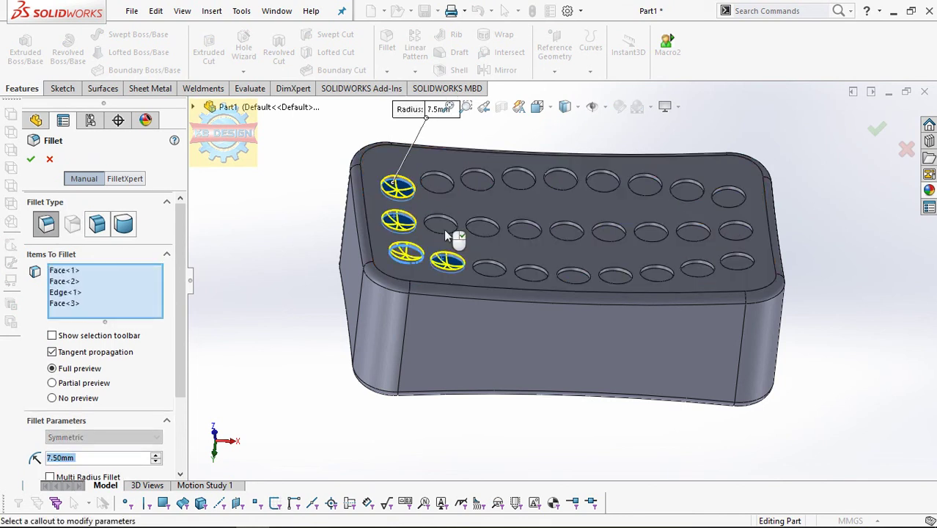
{"action": "left_click", "coordinate": [443, 227]}
{"action": "left_click", "coordinate": [444, 184]}
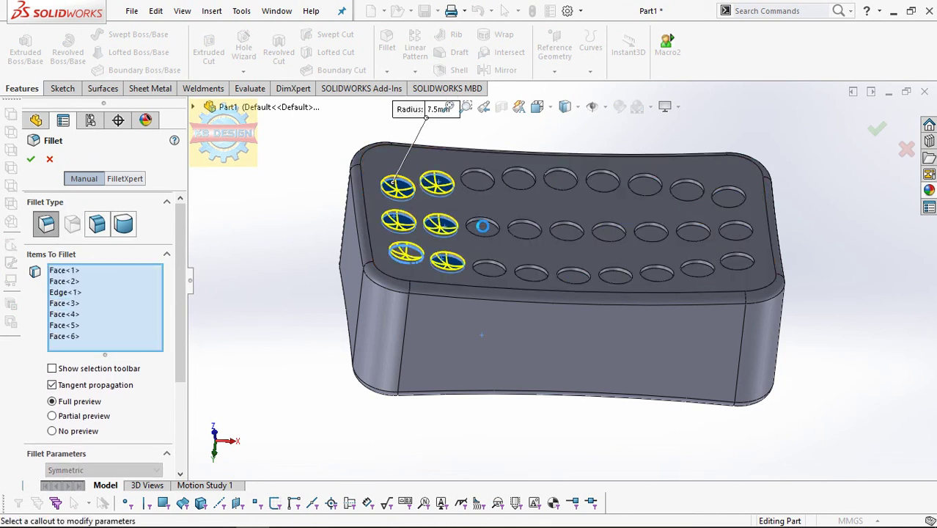
{"action": "left_click", "coordinate": [477, 179]}
{"action": "left_click", "coordinate": [483, 226]}
{"action": "left_click", "coordinate": [489, 269]}
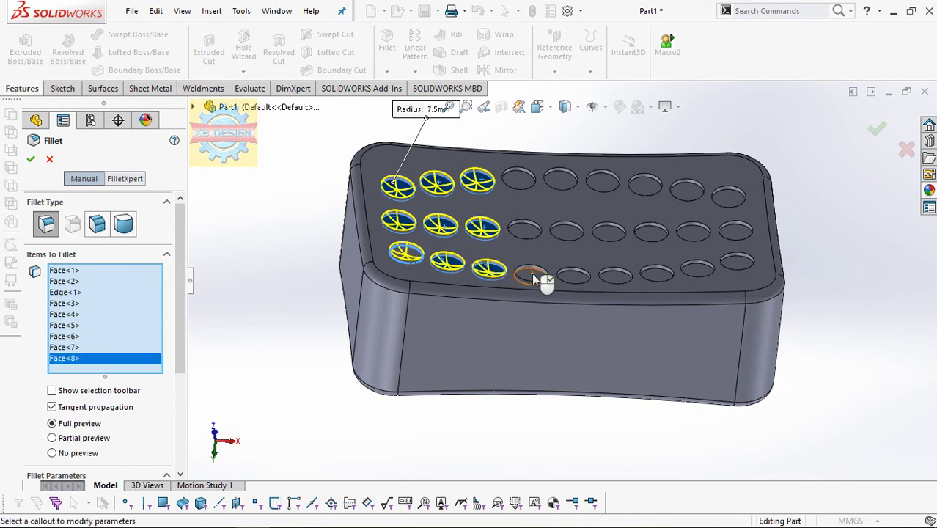
- Add the remaining hole edges to the 7.5 mm fillet and apply it
{"action": "left_click", "coordinate": [531, 274]}
{"action": "left_click", "coordinate": [525, 230]}
{"action": "left_click", "coordinate": [522, 181]}
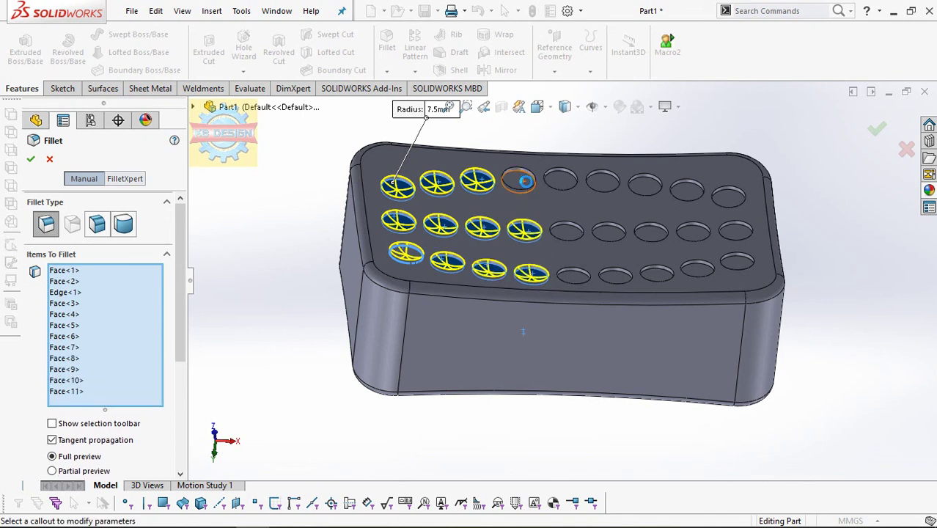
{"action": "left_click", "coordinate": [563, 180]}
{"action": "left_click", "coordinate": [566, 232]}
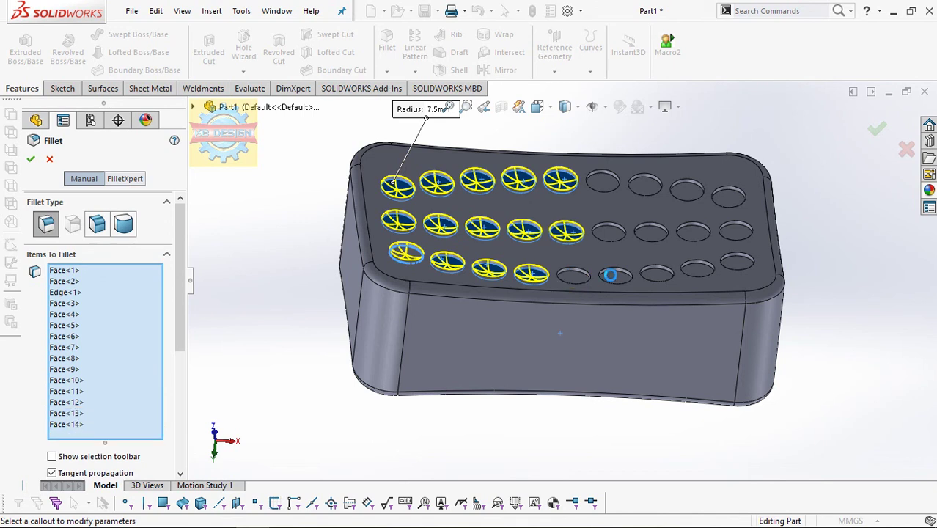
{"action": "left_click", "coordinate": [573, 275]}
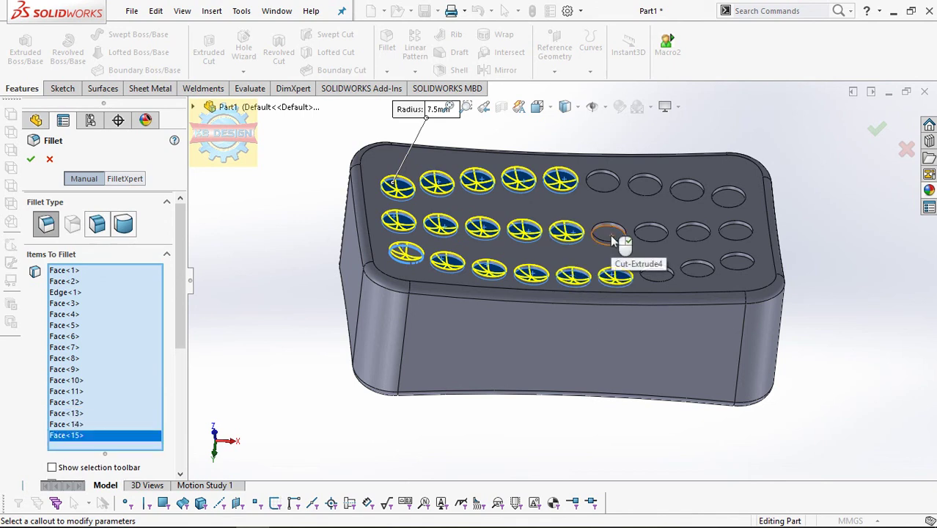
{"action": "left_click", "coordinate": [615, 275]}
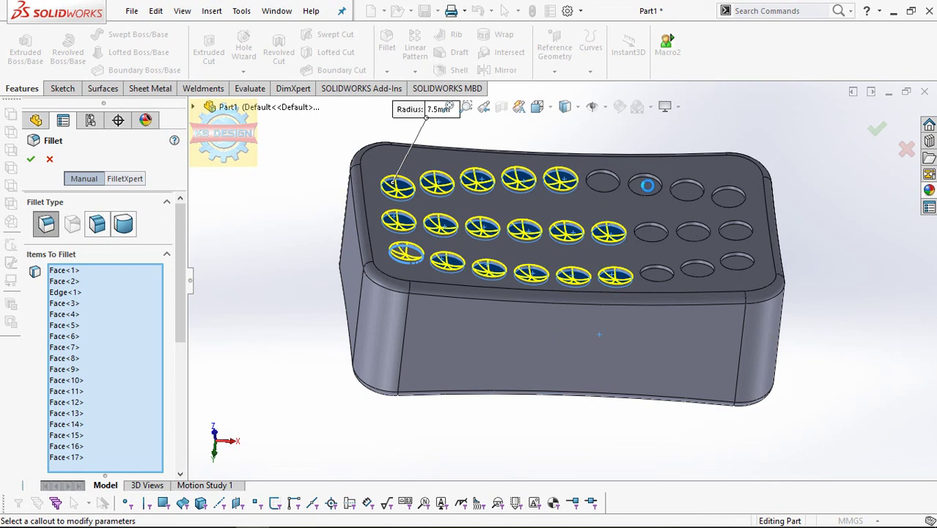
{"action": "left_click", "coordinate": [726, 198]}
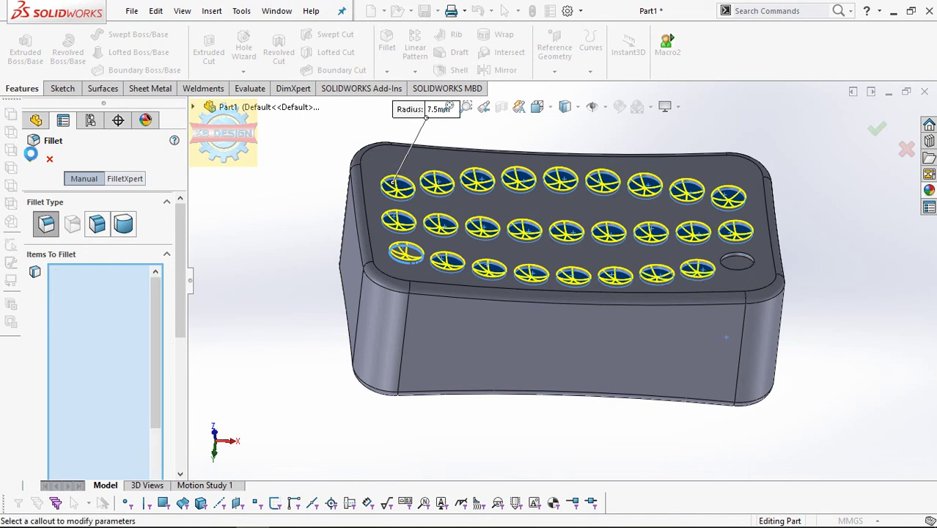
{"action": "key", "text": "Return"}
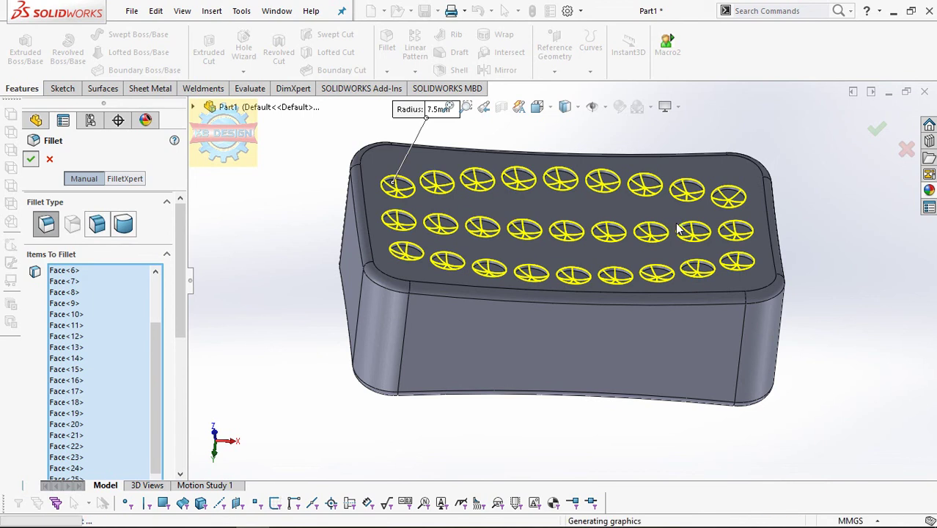
{"action": "mouse_move", "coordinate": [665, 252]}
{"action": "middle_mouse_down"}
{"action": "mouse_move", "coordinate": [646, 218]}
{"action": "mouse_move", "coordinate": [689, 345]}
{"action": "middle_mouse_up"}
- Give the whole part a red appearance colour
{"action": "scroll", "coordinate": [141, 199], "scroll_direction": "up", "scroll_amount": 2}
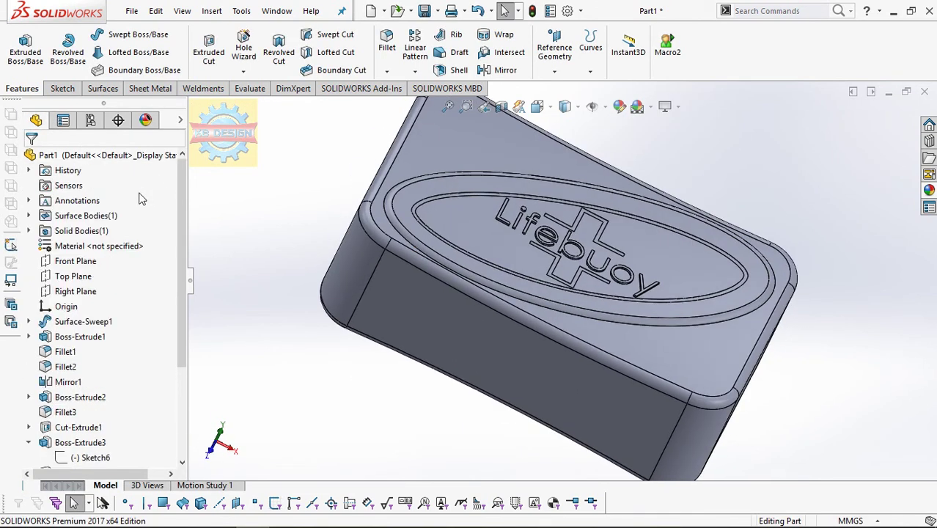
{"action": "right_click", "coordinate": [86, 154]}
{"action": "left_click", "coordinate": [129, 162]}
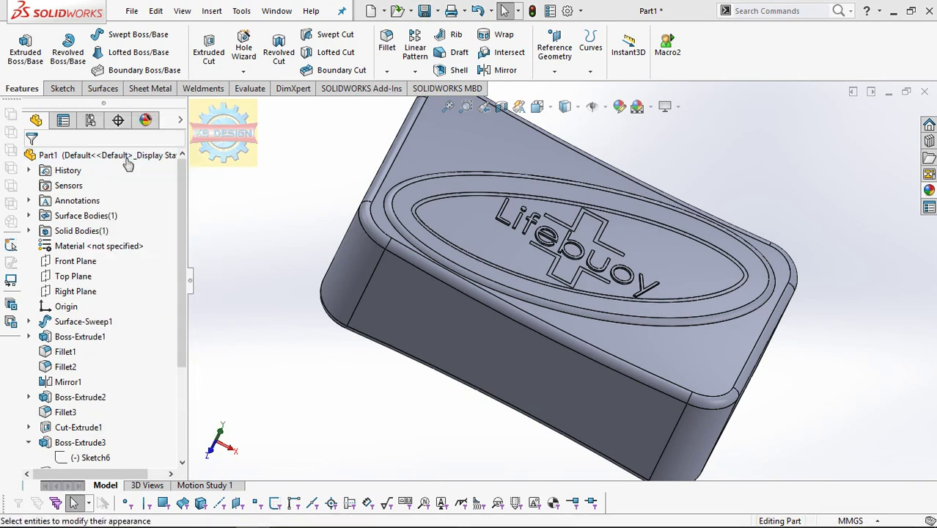
{"action": "left_click", "coordinate": [71, 432]}
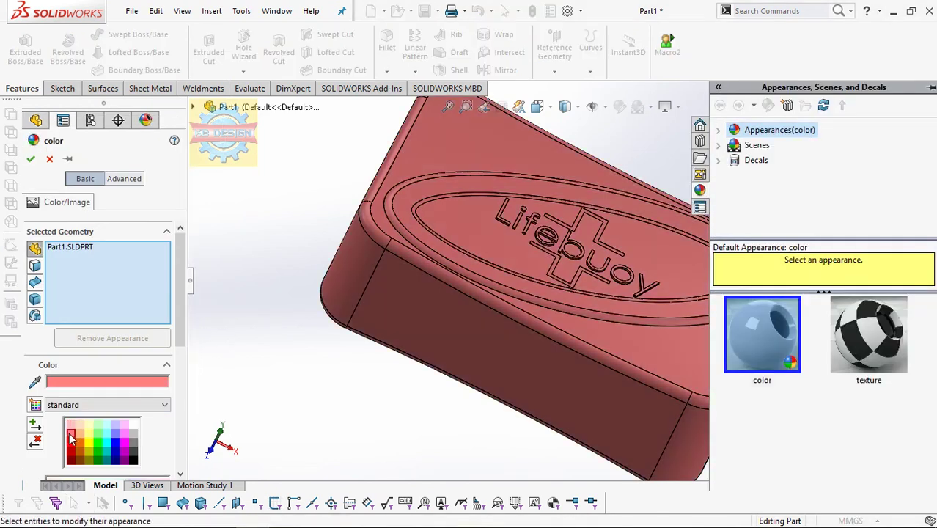
{"action": "left_click", "coordinate": [71, 438]}
{"action": "left_click", "coordinate": [30, 159]}
- Colour the rim fillet, oval groove, Lifebuoy lettering, cross and hole fillets bright red
{"action": "left_click", "coordinate": [416, 257]}
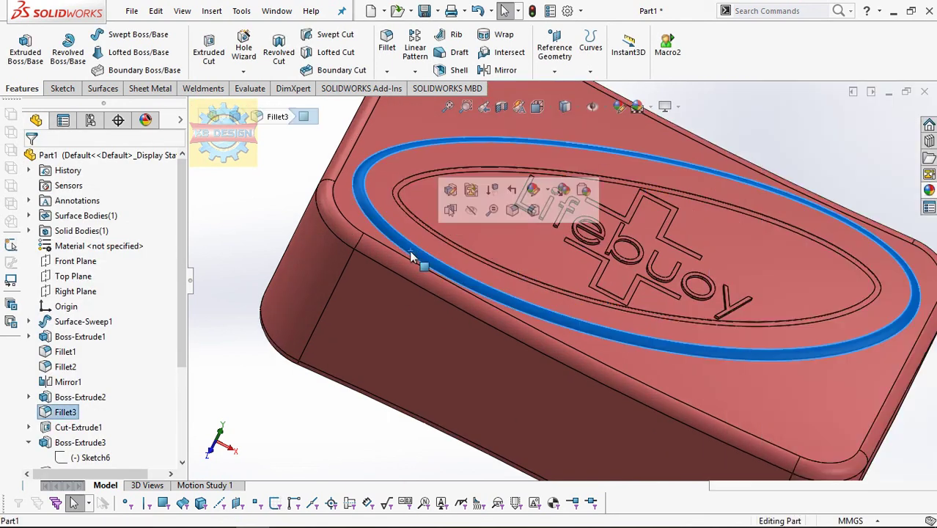
{"action": "left_click", "coordinate": [533, 189]}
{"action": "left_click", "coordinate": [542, 237]}
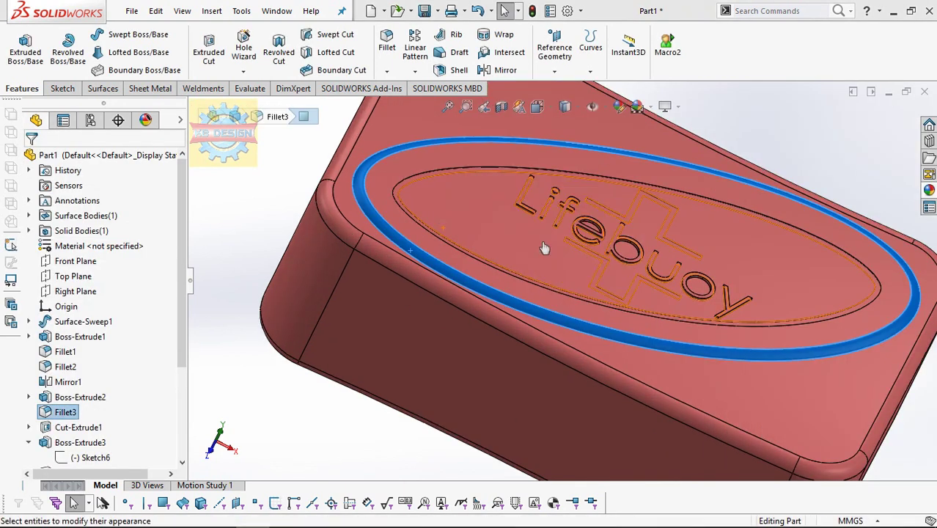
{"action": "left_click", "coordinate": [71, 444]}
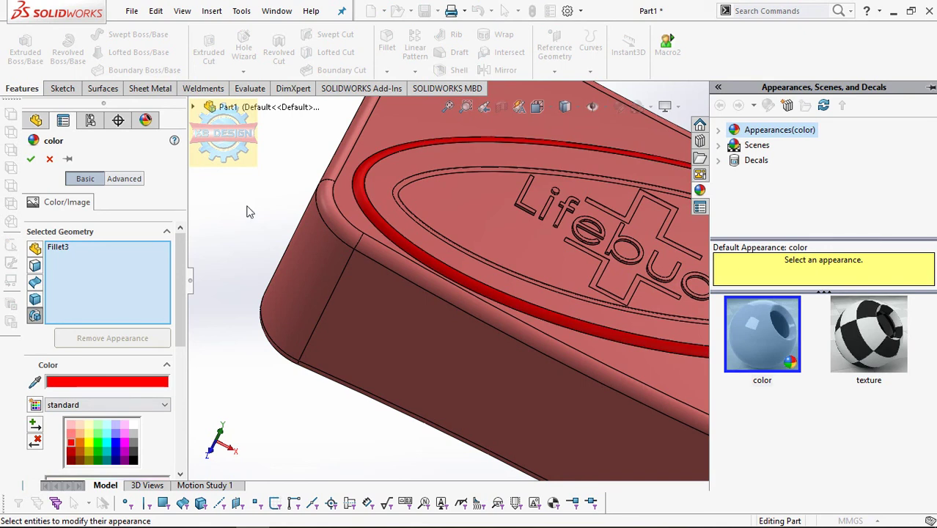
{"action": "left_click", "coordinate": [524, 198]}
{"action": "left_click", "coordinate": [537, 198]}
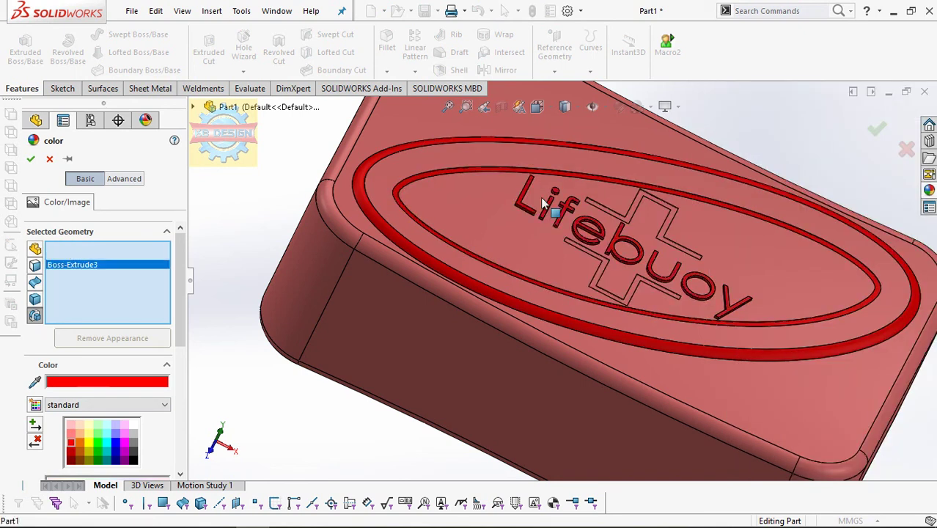
{"action": "left_click", "coordinate": [603, 220]}
{"action": "scroll", "coordinate": [606, 233], "scroll_direction": "up", "scroll_amount": 5}
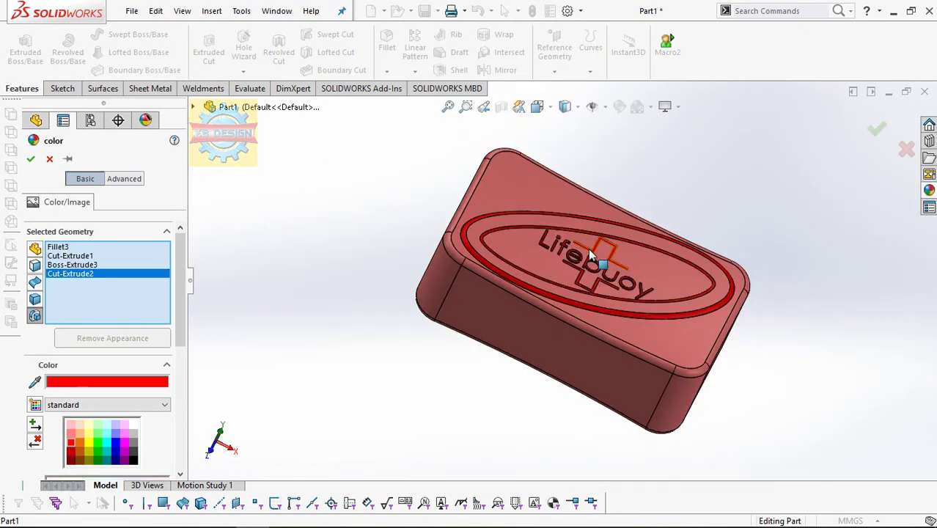
{"action": "middle_click_drag", "start_coordinate": [605, 232], "coordinate": [551, 197]}
{"action": "left_click", "coordinate": [552, 197]}
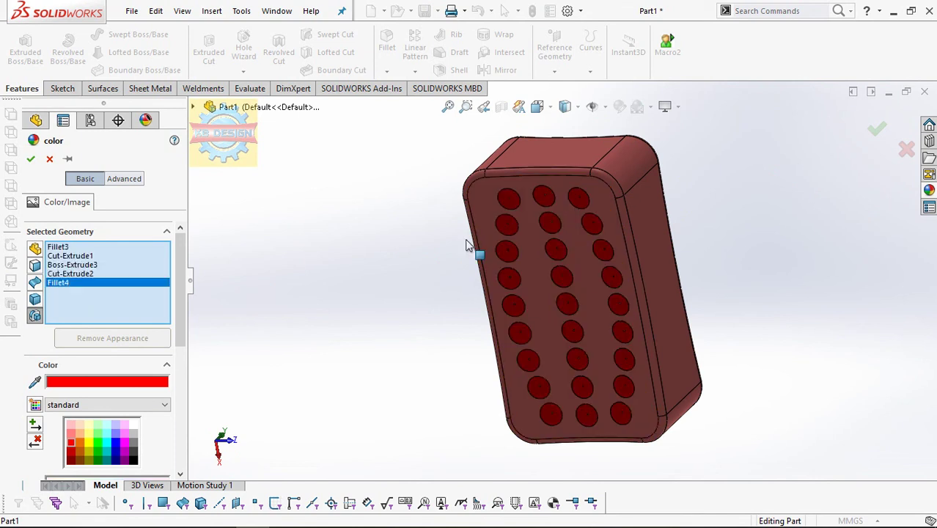
{"action": "left_click", "coordinate": [32, 159]}
{"action": "middle_click_drag", "start_coordinate": [512, 192], "coordinate": [619, 350]}
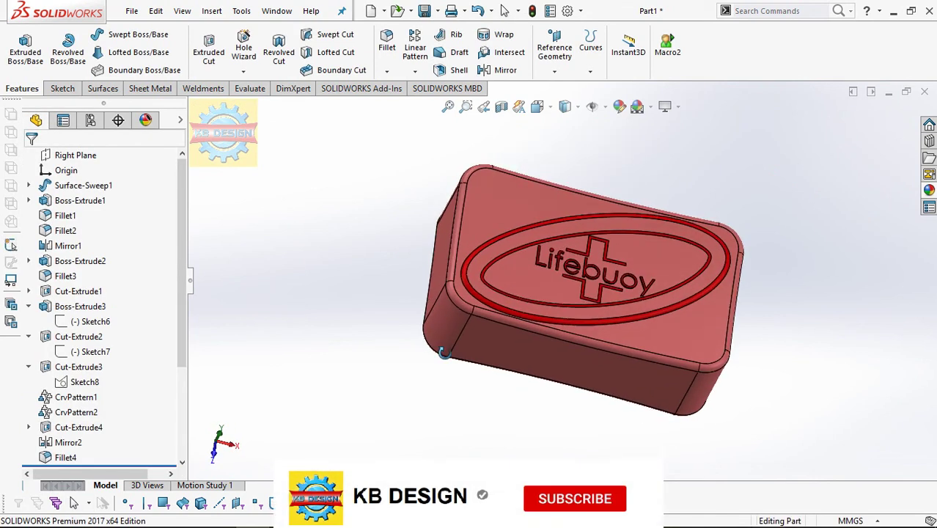
- Switch to the Top view with Ctrl+5 to show the Lifebuoy logo and cross
{"action": "key", "text": "ctrl+5"}
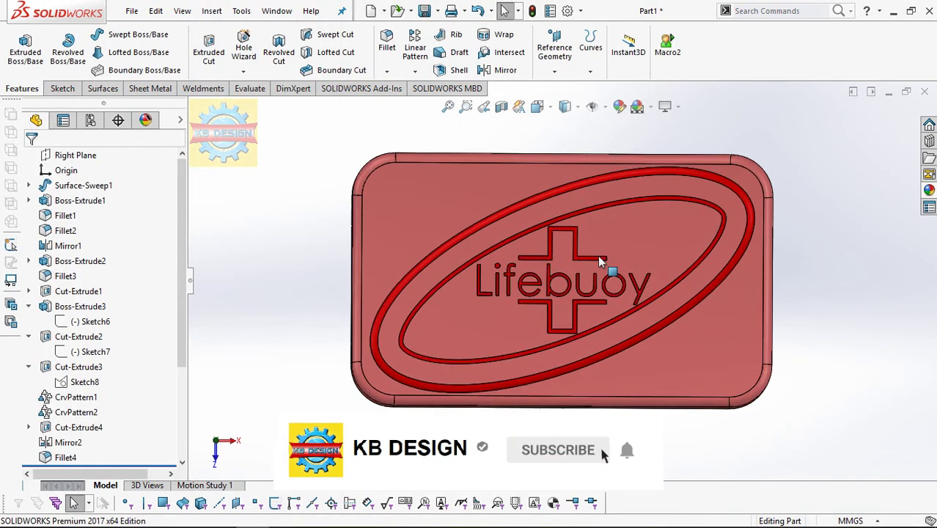